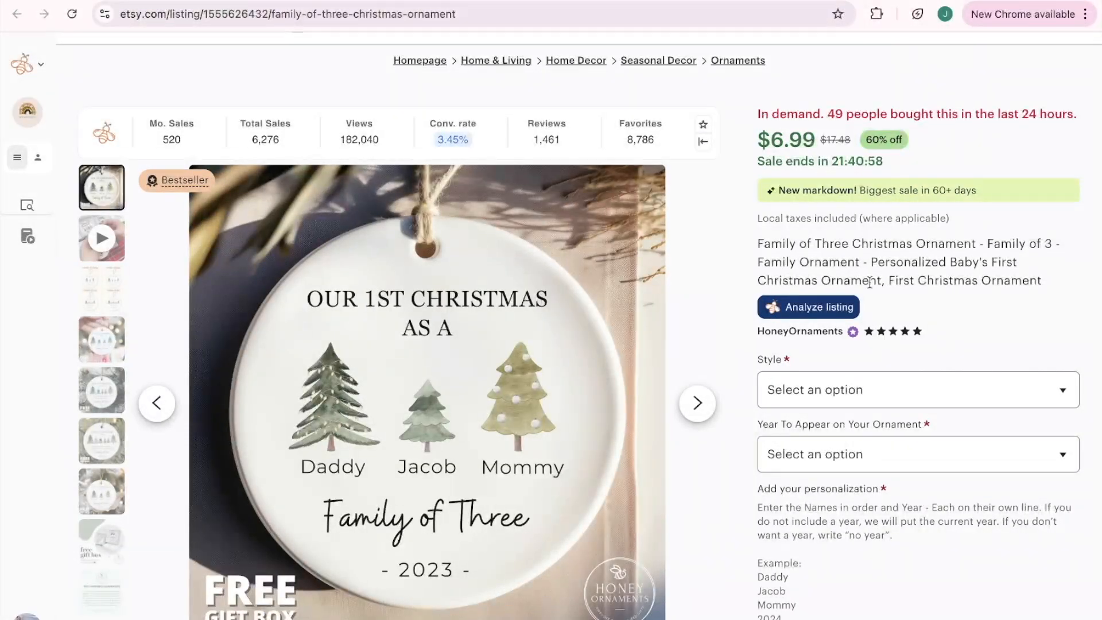
Examine the sales analysis details of the Family of Three Christmas Ornament listing, and close them
{"action": "left_click", "coordinate": [846, 309]}
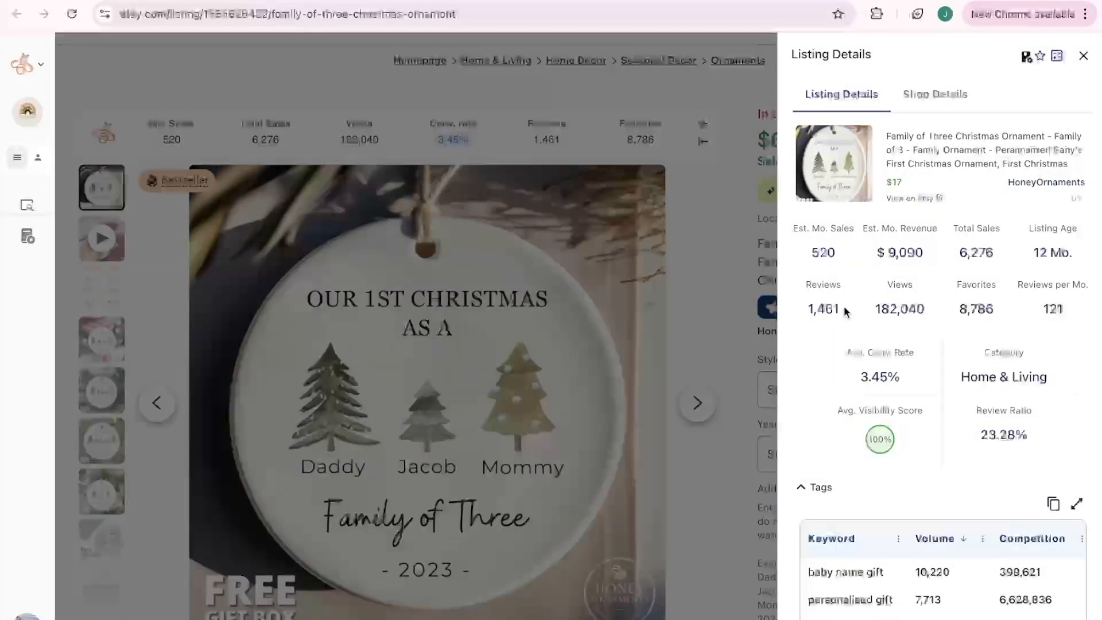
{"action": "left_click", "coordinate": [1082, 55]}
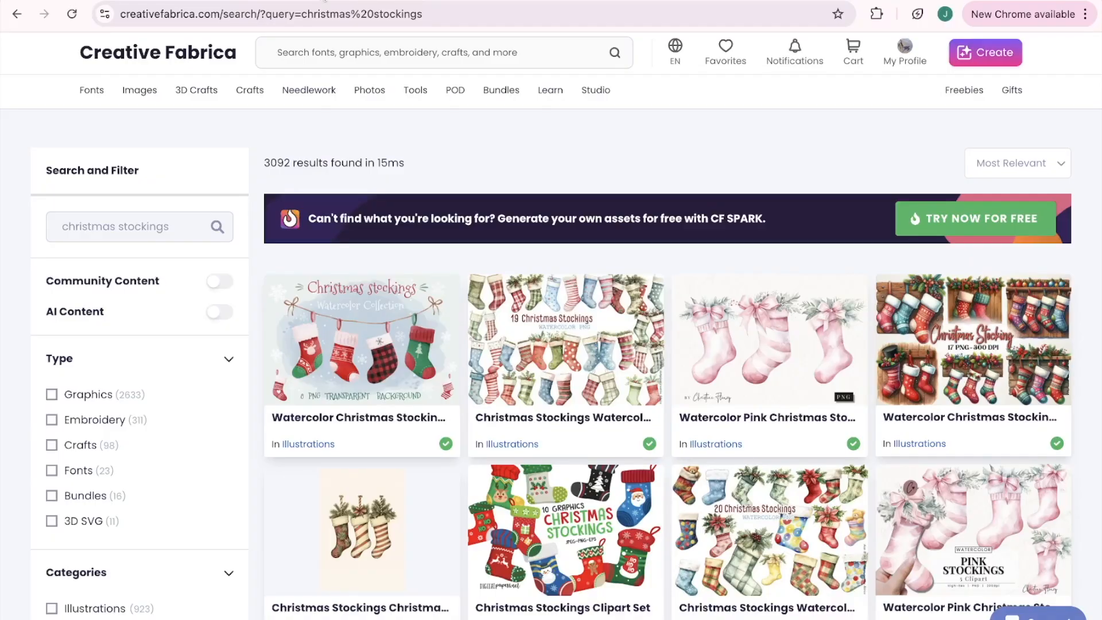
Browse the Christmas stockings results, view the eight-design Watercolor Christmas Stockings Clipart product, and return to the results
{"action": "scroll", "coordinate": [631, 287], "scroll_direction": "down", "scroll_amount": 1}
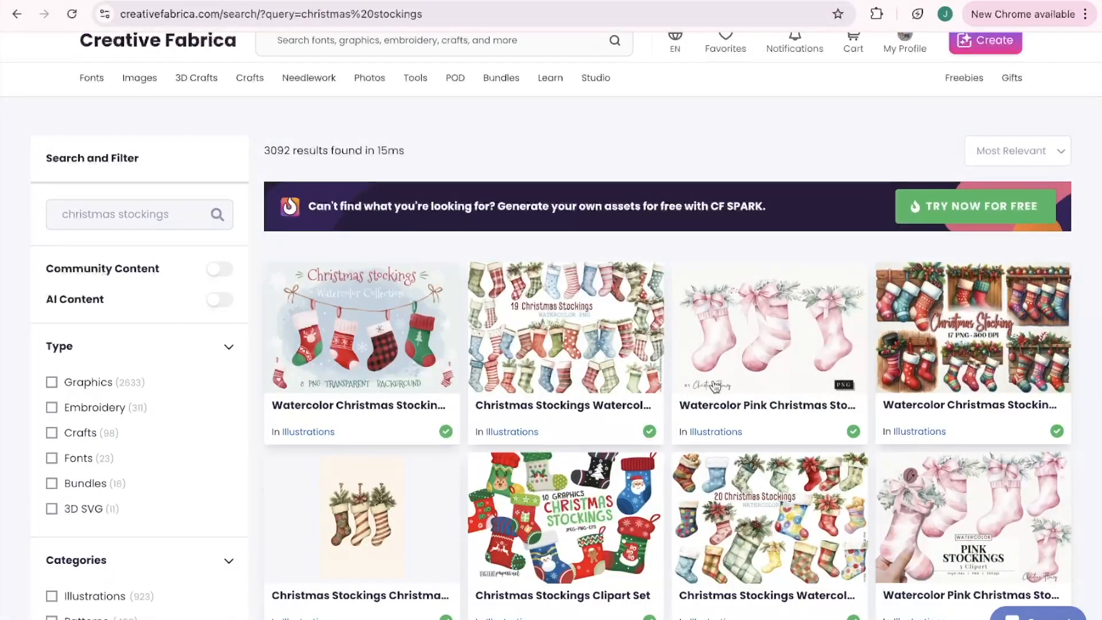
{"action": "scroll", "coordinate": [791, 379], "scroll_direction": "down", "scroll_amount": 3}
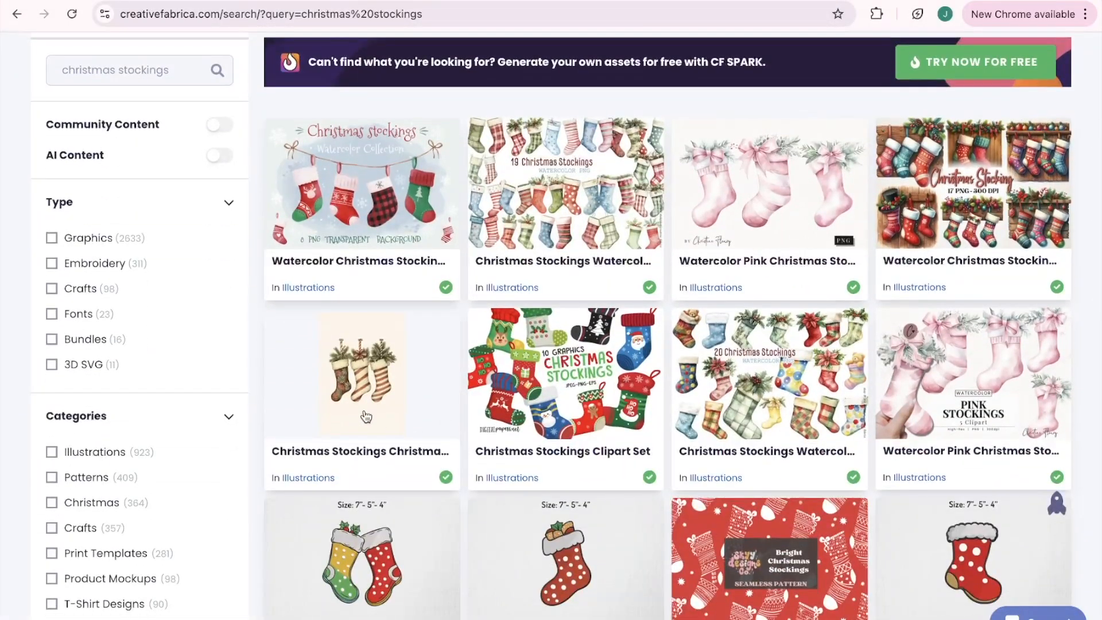
{"action": "scroll", "coordinate": [365, 415], "scroll_direction": "down", "scroll_amount": 5}
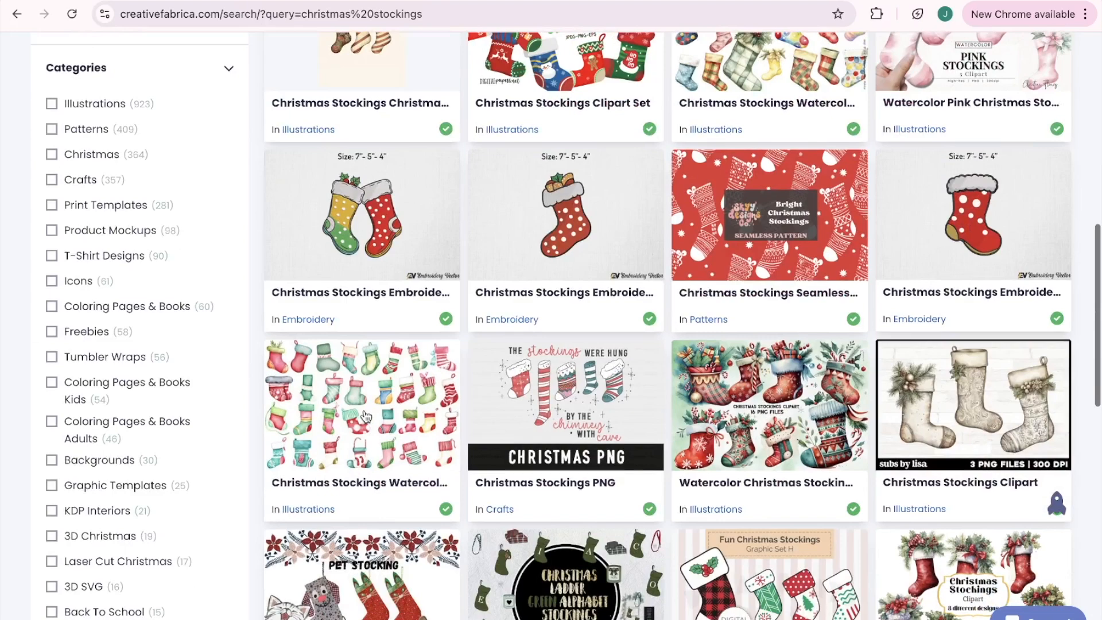
{"action": "scroll", "coordinate": [365, 415], "scroll_direction": "down", "scroll_amount": 2}
{"action": "scroll", "coordinate": [366, 415], "scroll_direction": "down", "scroll_amount": 5}
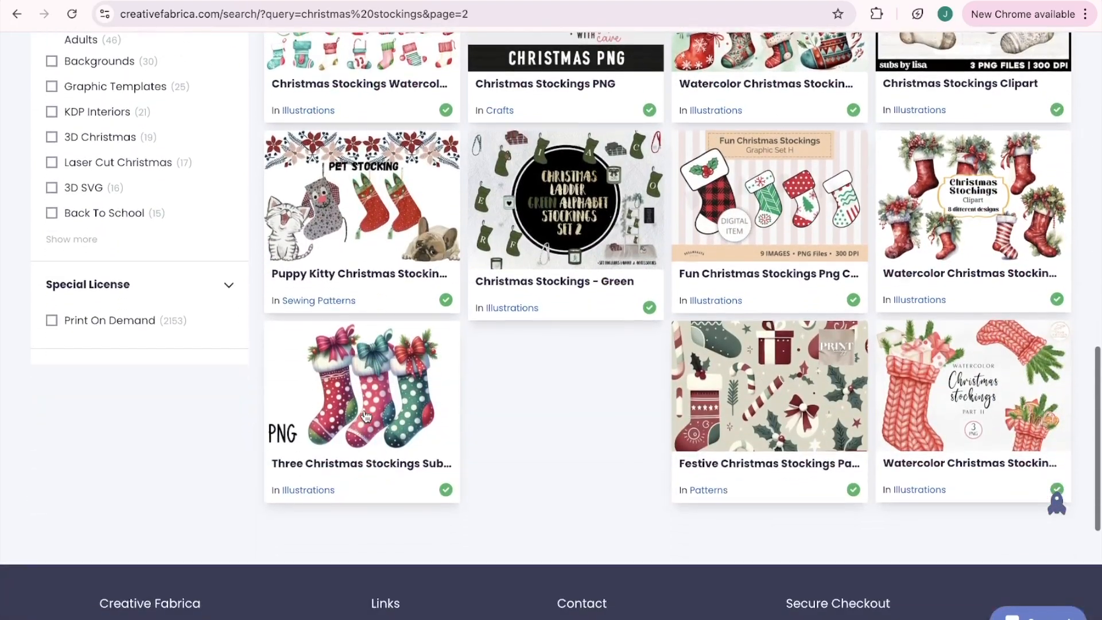
{"action": "left_click", "coordinate": [975, 236]}
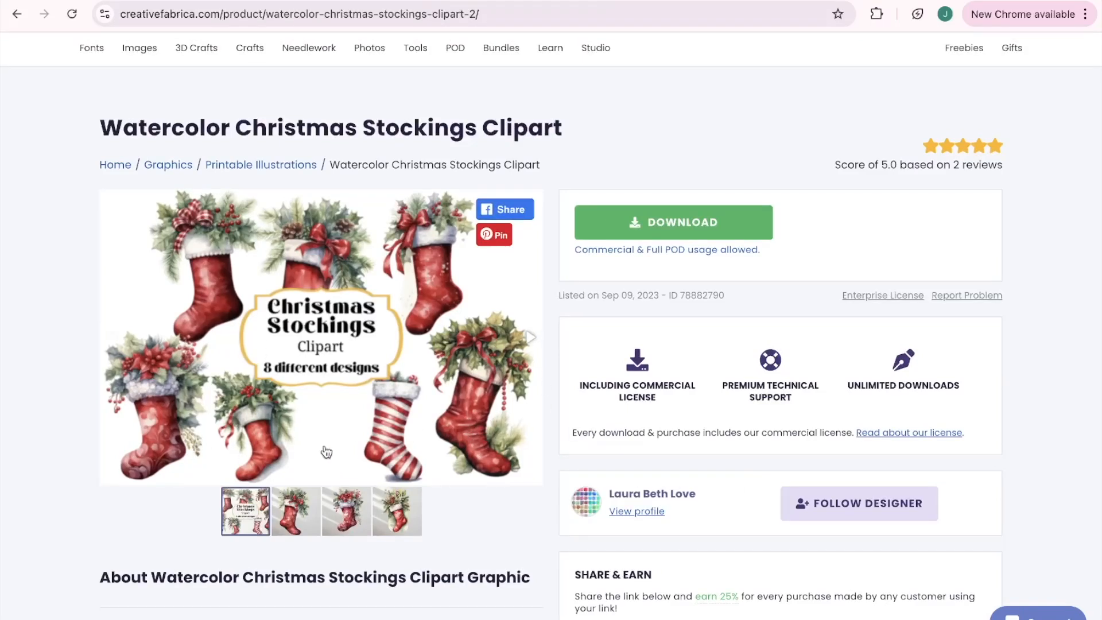
{"action": "key", "text": "super+Left"}
In the Canva design, crop the stockings image at its top and bottom to cut off the outer lettering
{"action": "left_click", "coordinate": [556, 311]}
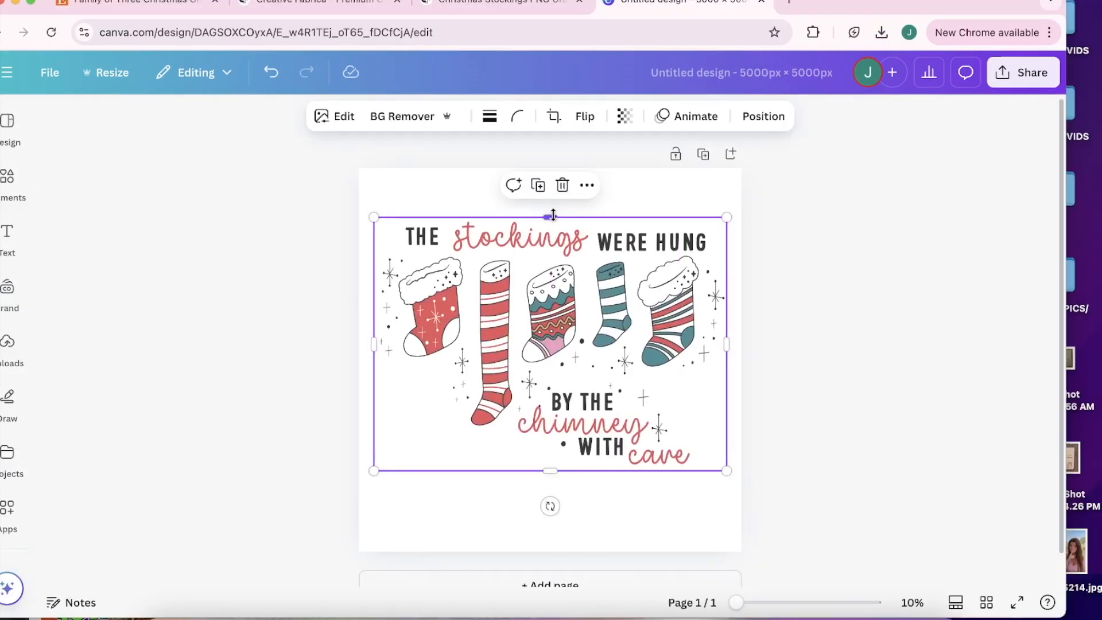
{"action": "left_click_drag", "start_coordinate": [552, 215], "coordinate": [556, 249]}
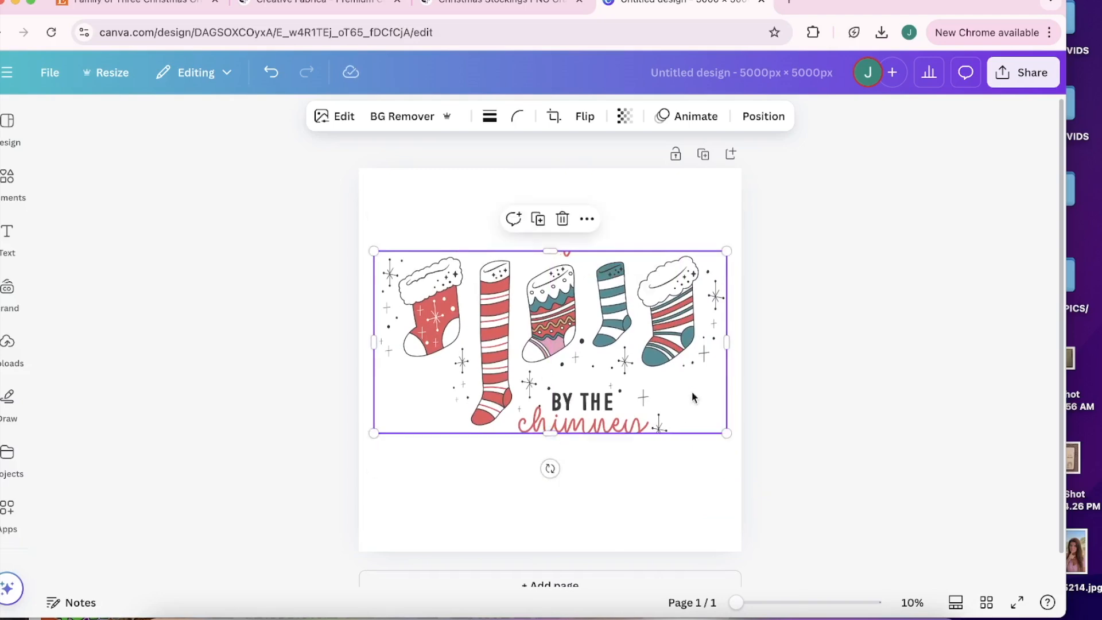
{"action": "key", "text": "ctrl+super+f"}
Open Magic Eraser for the stockings image, set the brush size to 36, and brush over the "BY THE chimney" lettering
{"action": "left_click", "coordinate": [335, 117]}
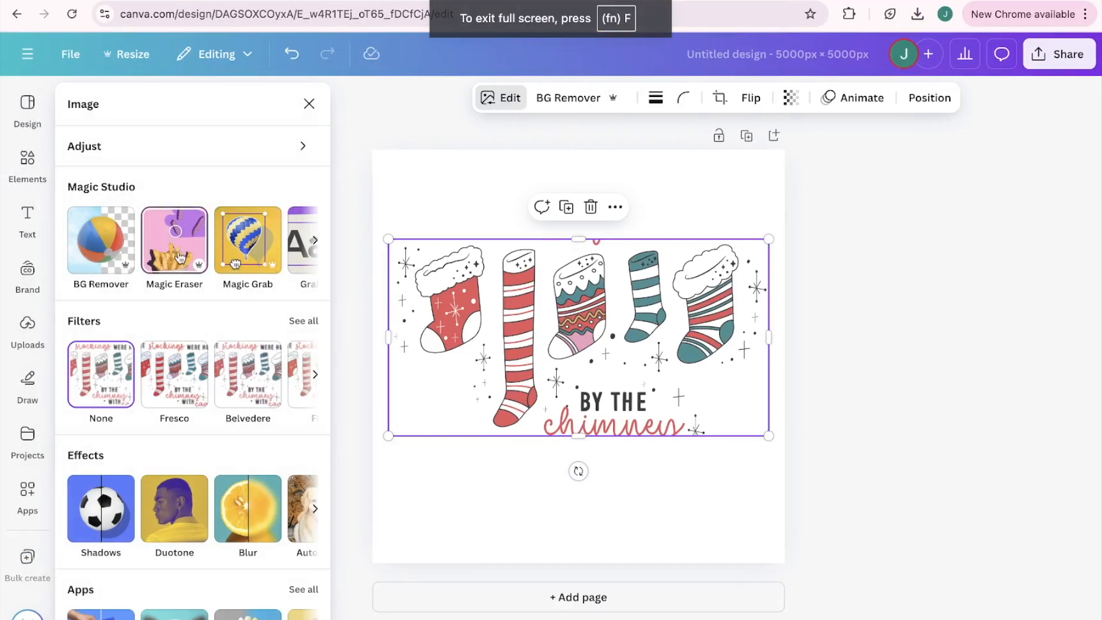
{"action": "left_click", "coordinate": [179, 258]}
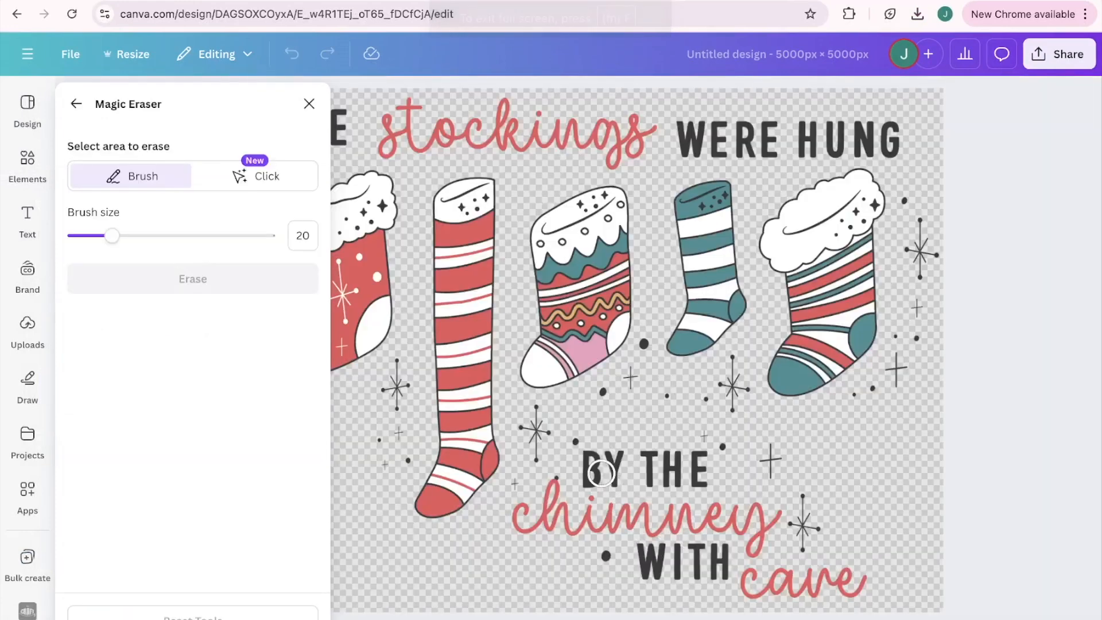
{"action": "left_click_drag", "start_coordinate": [112, 236], "coordinate": [143, 236]}
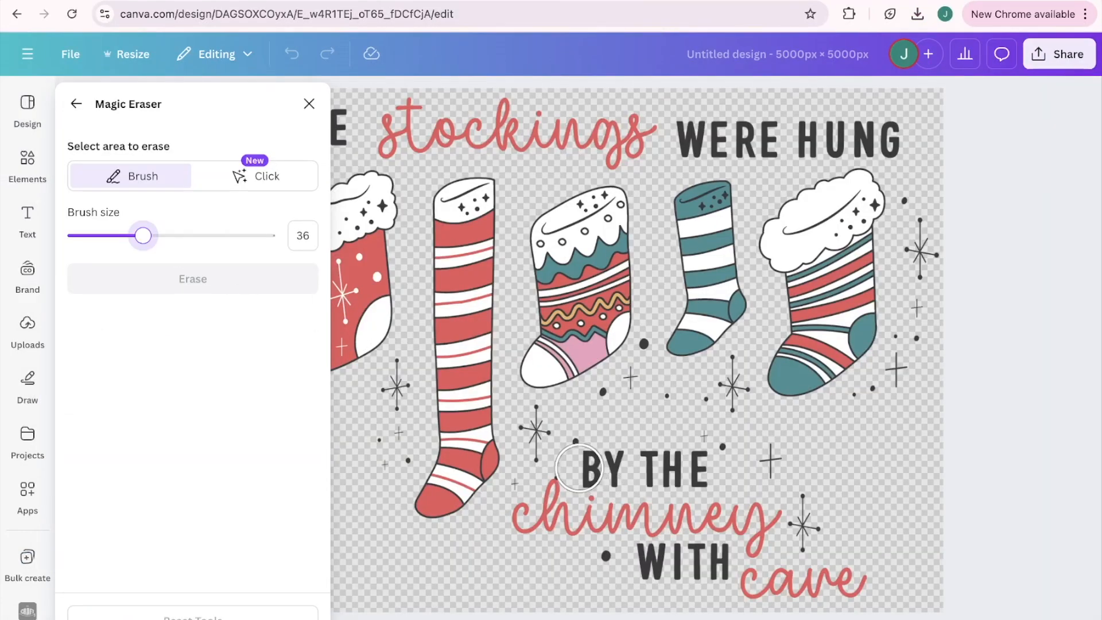
{"action": "mouse_move", "coordinate": [578, 468]}
{"action": "left_mouse_down"}
{"action": "mouse_move", "coordinate": [693, 472]}
{"action": "mouse_move", "coordinate": [660, 507]}
{"action": "mouse_move", "coordinate": [581, 525]}
{"action": "left_mouse_up"}
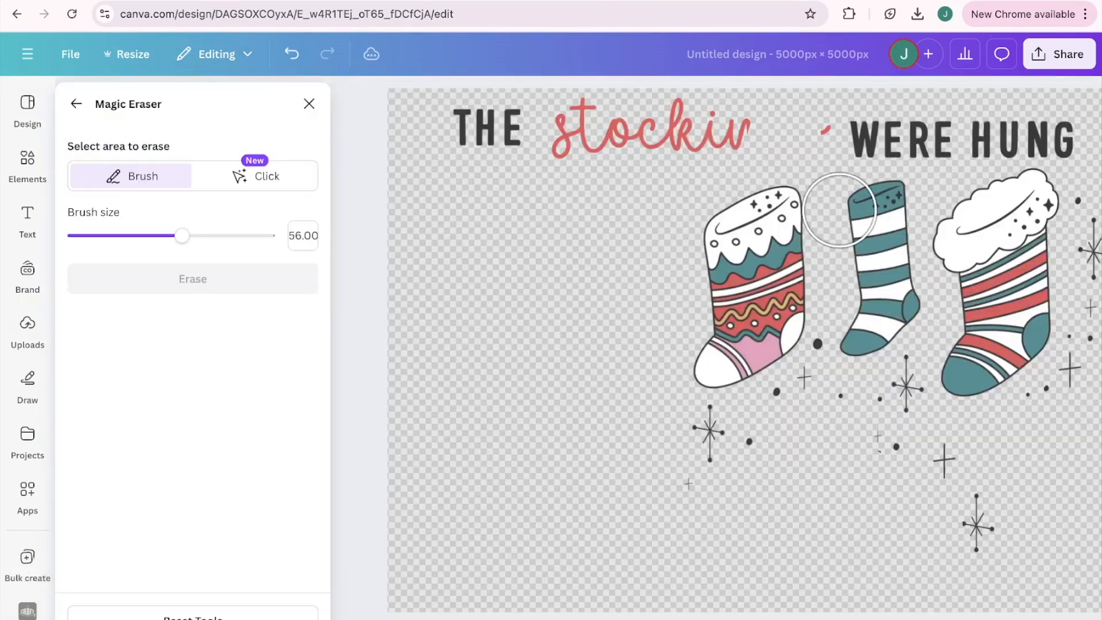
Brush over the sparkles and dots beside and below the three remaining stockings, reducing the brush size to 31 and smaller for tight spots
{"action": "scroll", "coordinate": [901, 206], "scroll_direction": "right", "scroll_amount": 5}
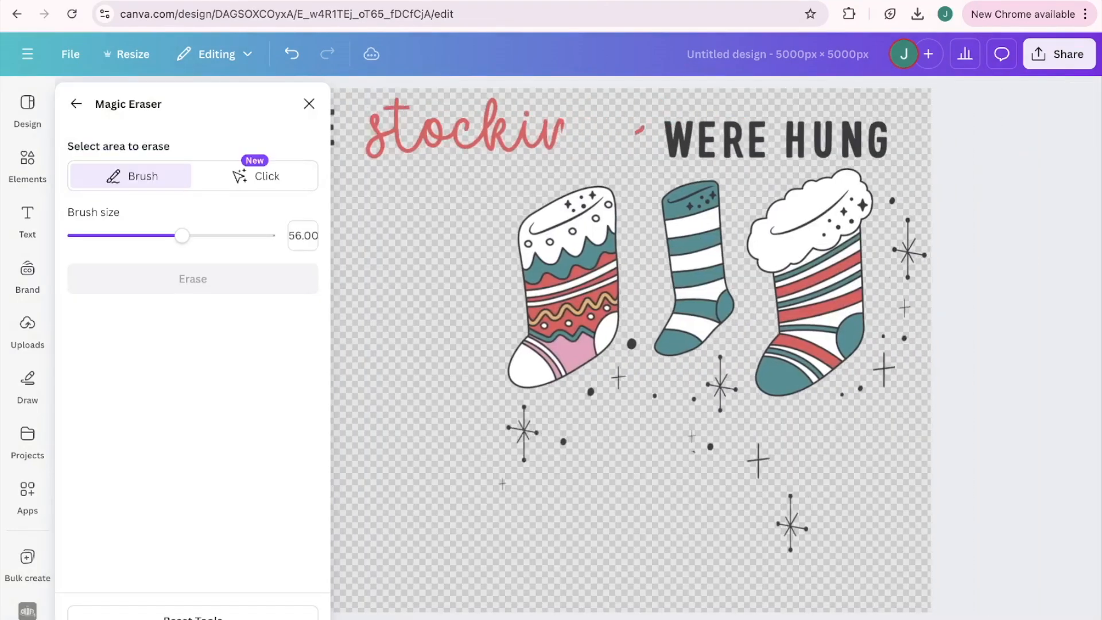
{"action": "mouse_move", "coordinate": [901, 206]}
{"action": "left_mouse_down"}
{"action": "mouse_move", "coordinate": [886, 335]}
{"action": "mouse_move", "coordinate": [863, 381]}
{"action": "mouse_move", "coordinate": [829, 409]}
{"action": "mouse_move", "coordinate": [790, 537]}
{"action": "mouse_move", "coordinate": [476, 453]}
{"action": "left_mouse_up"}
{"action": "left_click_drag", "start_coordinate": [181, 235], "coordinate": [133, 236]}
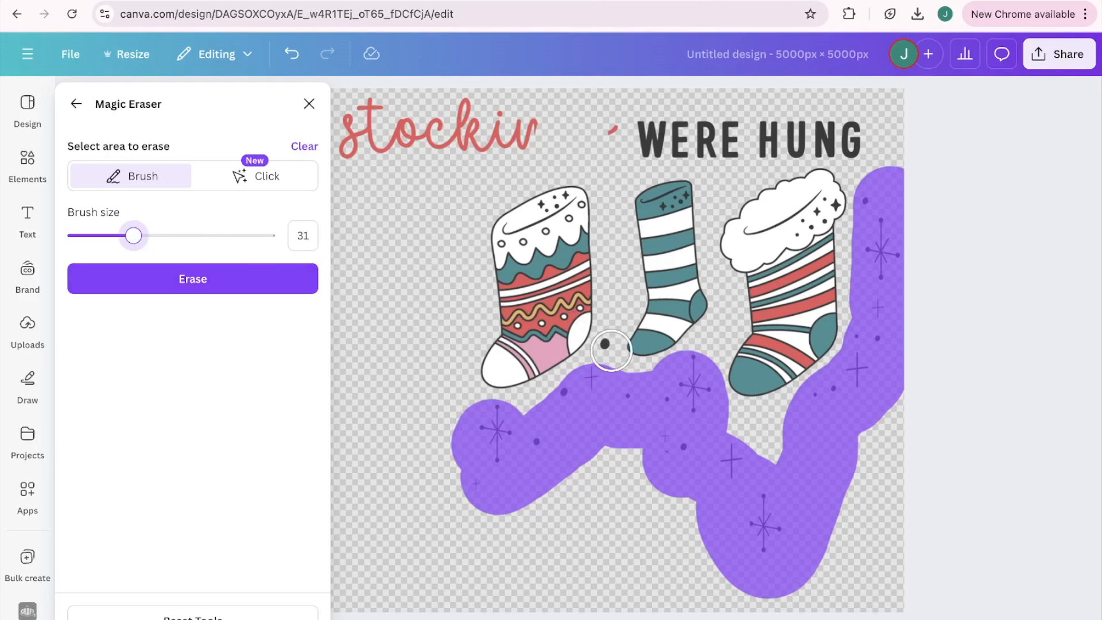
{"action": "left_click_drag", "start_coordinate": [132, 235], "coordinate": [99, 235]}
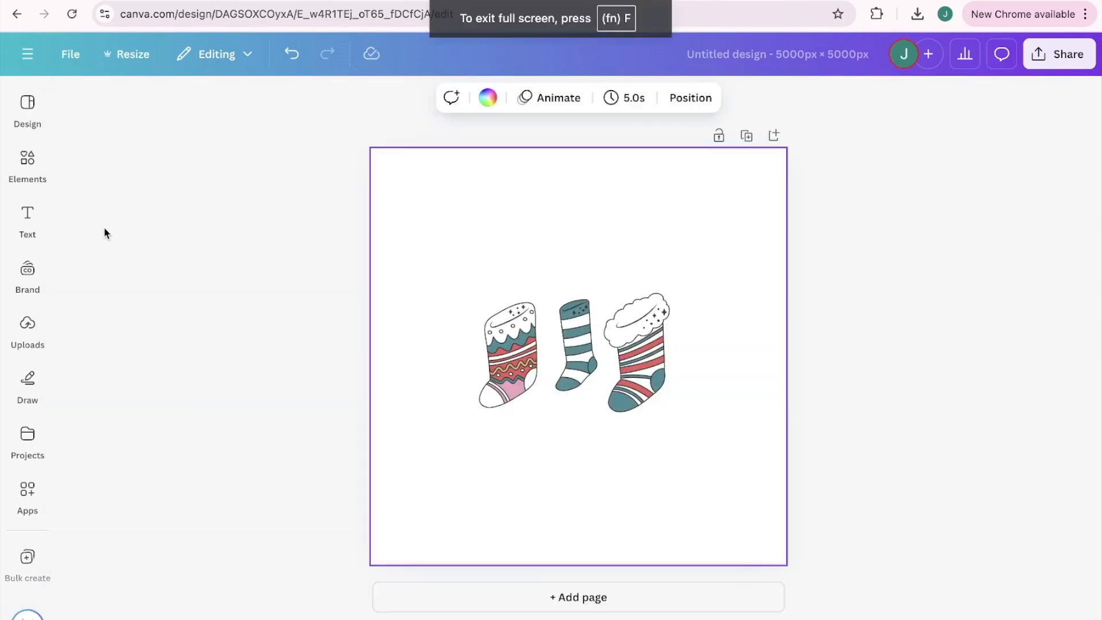
Add a text box reading "Our First Christmas Together" to the design
{"action": "left_click", "coordinate": [27, 220]}
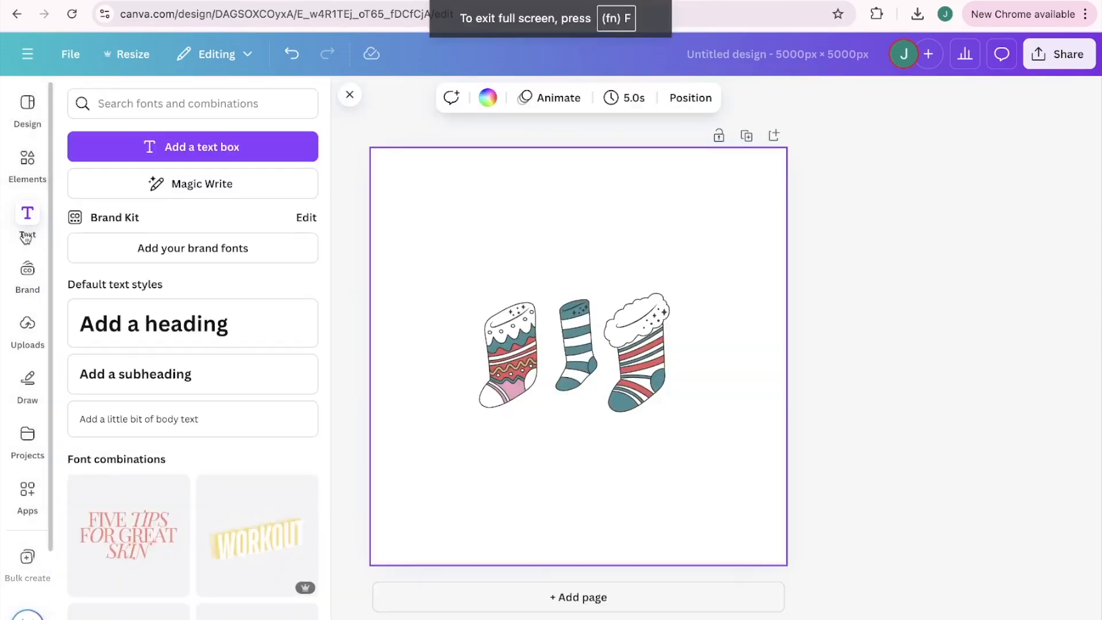
{"action": "left_click", "coordinate": [182, 144]}
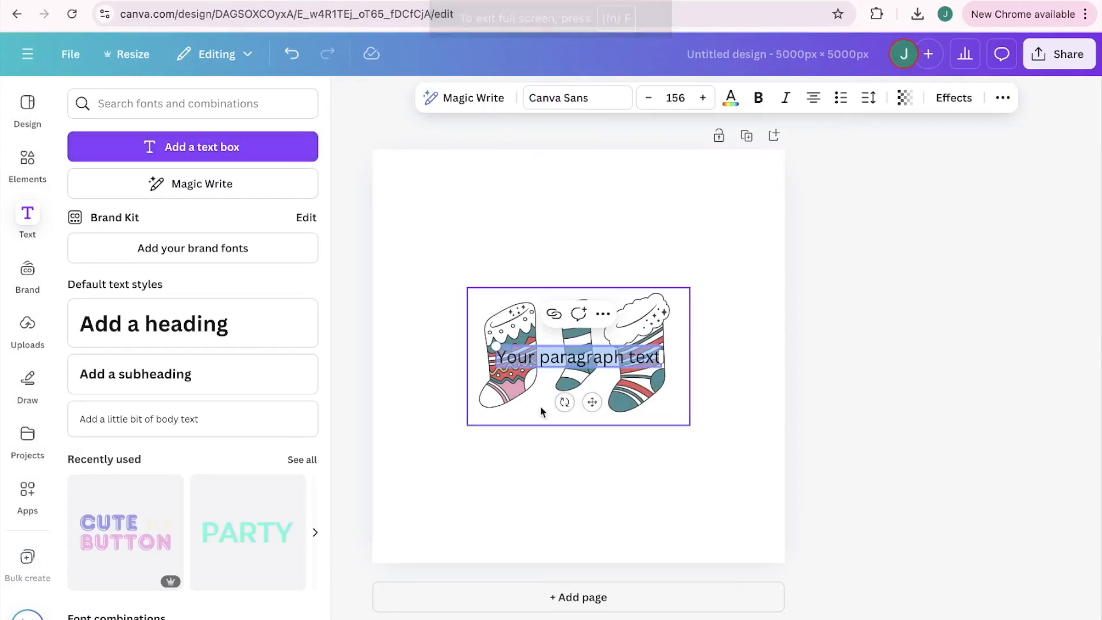
{"action": "key", "text": "BackSpace"}
{"action": "type", "text": "Our F"}
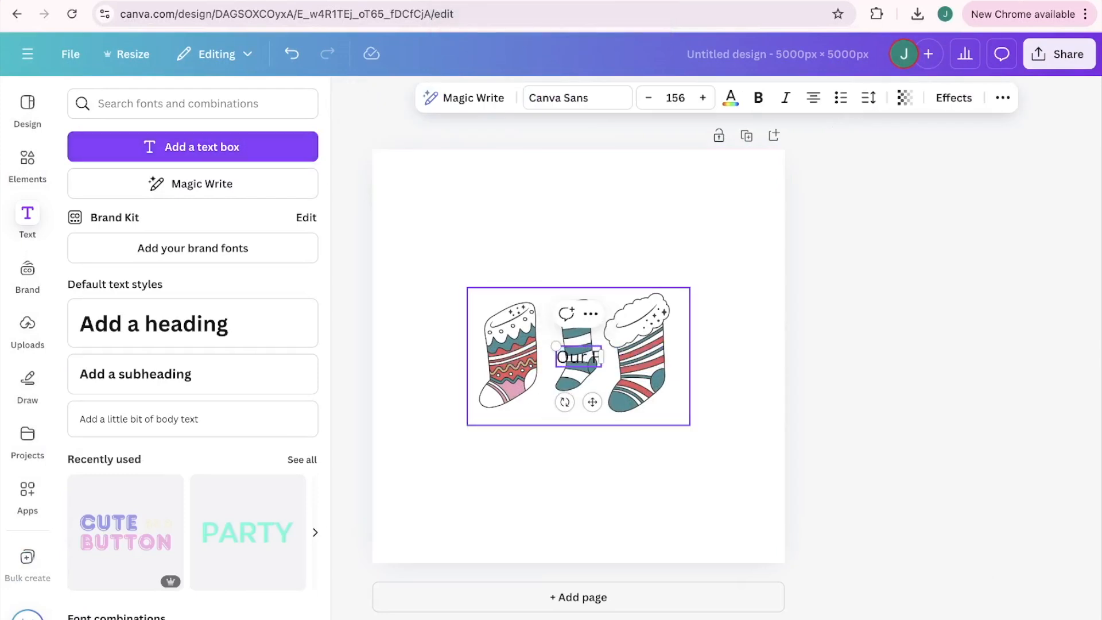
{"action": "type", "text": "irst Christmas"}
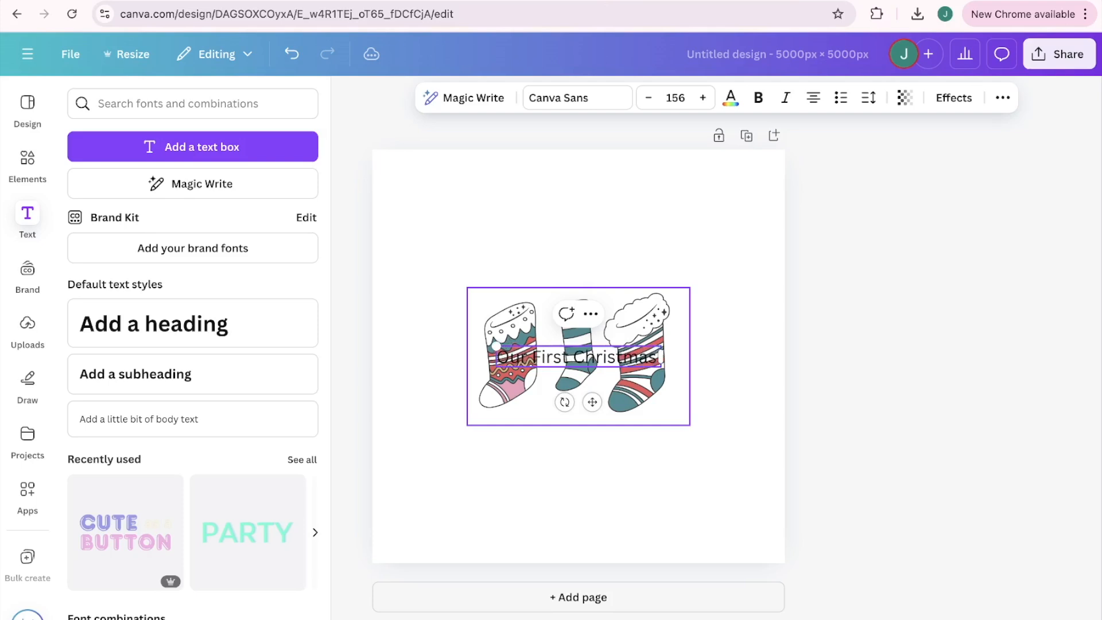
{"action": "type", "text": " Together"}
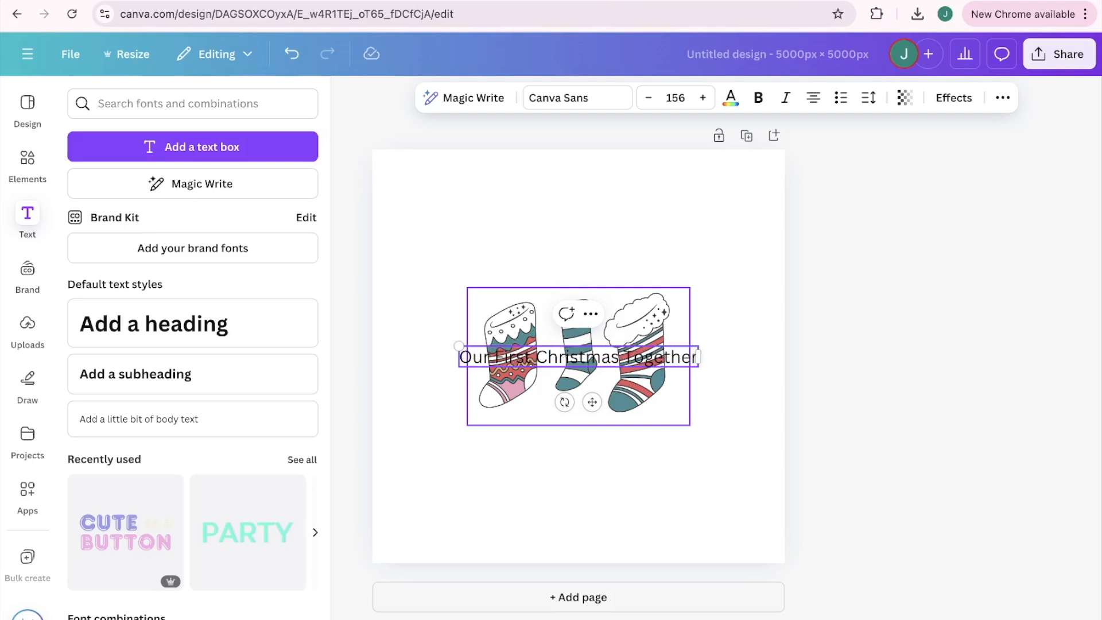
Delete the word "Together" from the text and move the text box above the stockings
{"action": "double_click", "coordinate": [631, 357]}
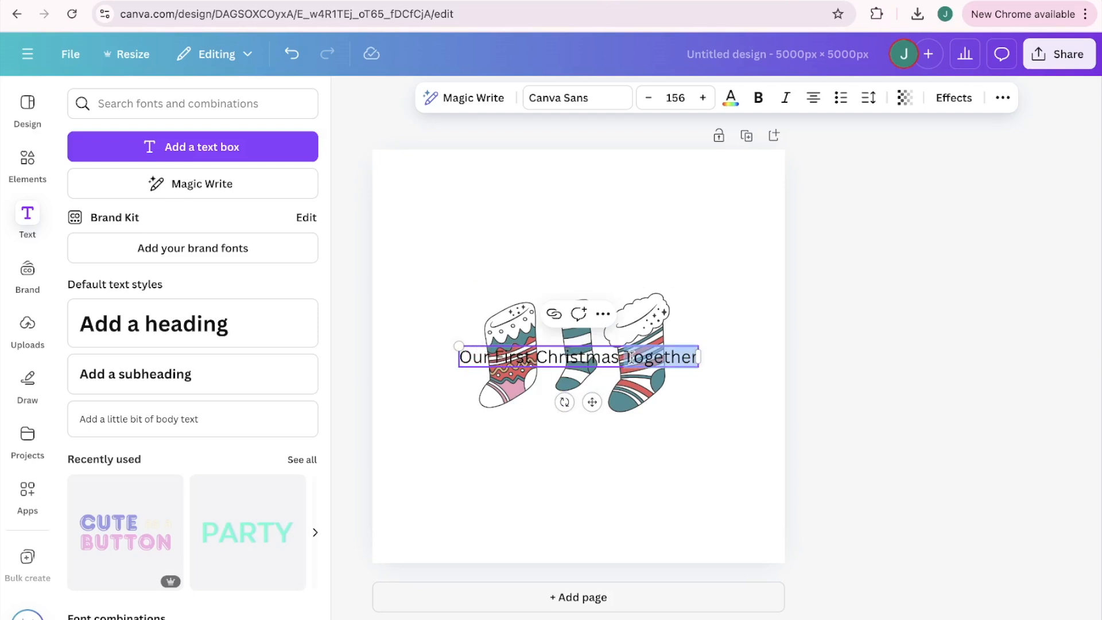
{"action": "key", "text": "BackSpace"}
{"action": "left_click", "coordinate": [698, 369]}
{"action": "left_click_drag", "start_coordinate": [624, 360], "coordinate": [622, 201]}
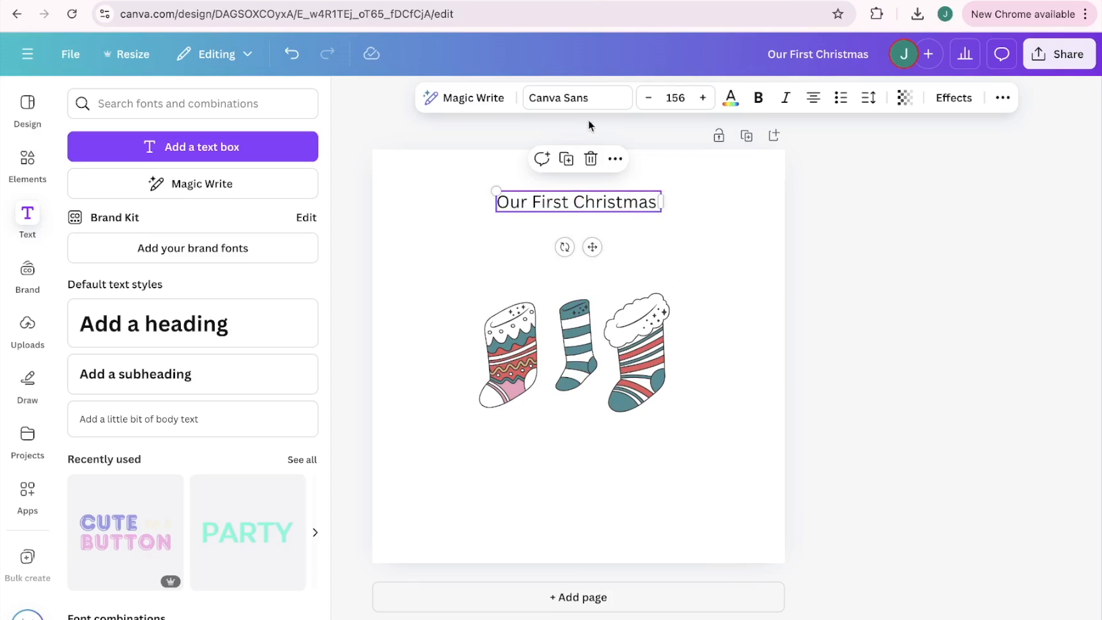
Try the Madelyn font on the heading, set it to Grand Hotel instead, and enlarge the text to size 296
{"action": "left_click", "coordinate": [575, 103]}
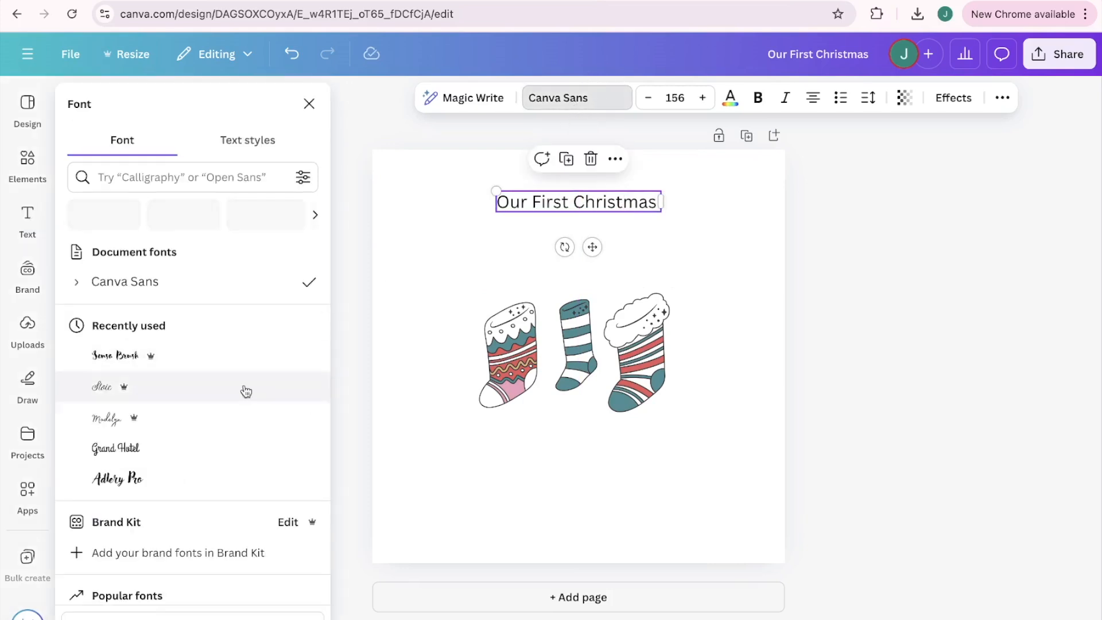
{"action": "left_click", "coordinate": [242, 429]}
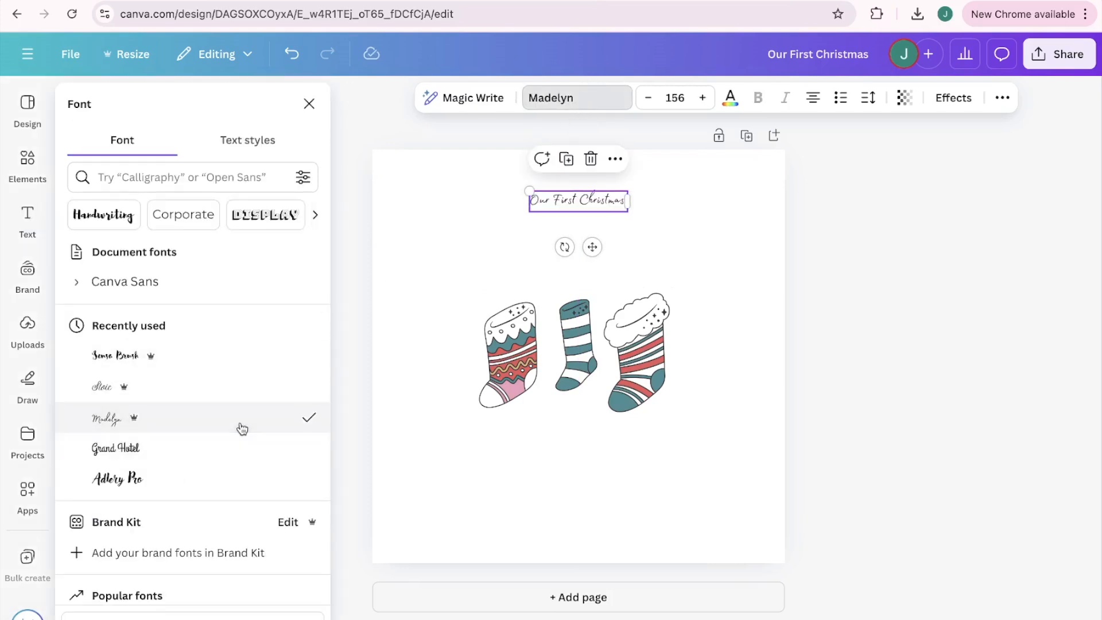
{"action": "left_click", "coordinate": [240, 448]}
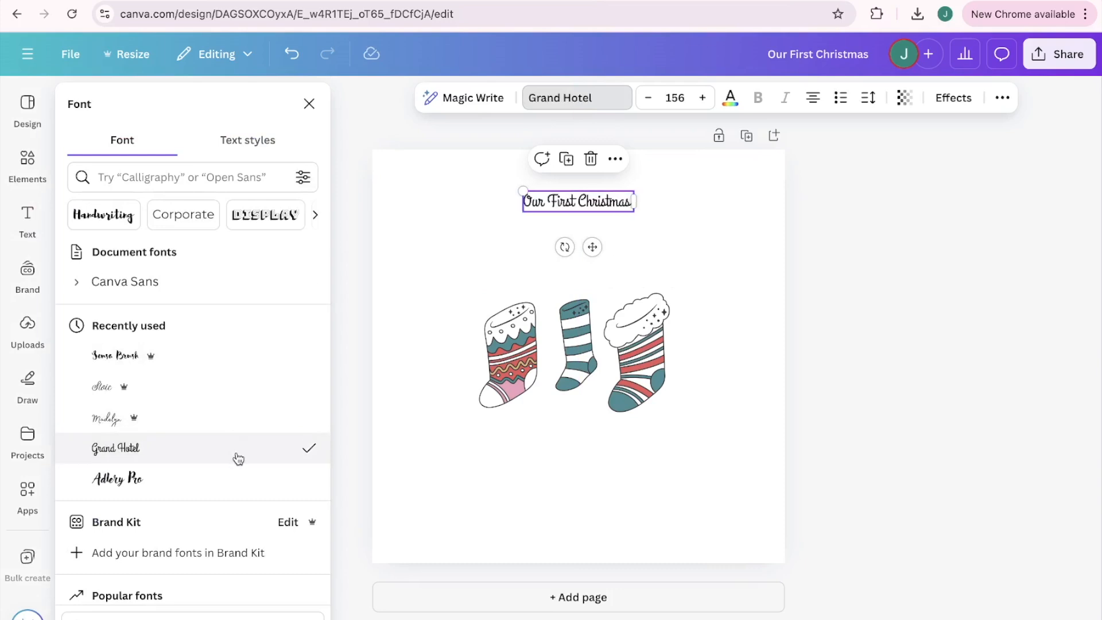
{"action": "left_click_drag", "start_coordinate": [515, 185], "coordinate": [424, 166]}
{"action": "left_click", "coordinate": [594, 232]}
{"action": "left_click_drag", "start_coordinate": [591, 193], "coordinate": [640, 213]}
Color the whole "Our First Christmas" text with the red taken from the stockings image's photo colors
{"action": "double_click", "coordinate": [641, 212]}
{"action": "triple_click", "coordinate": [641, 212]}
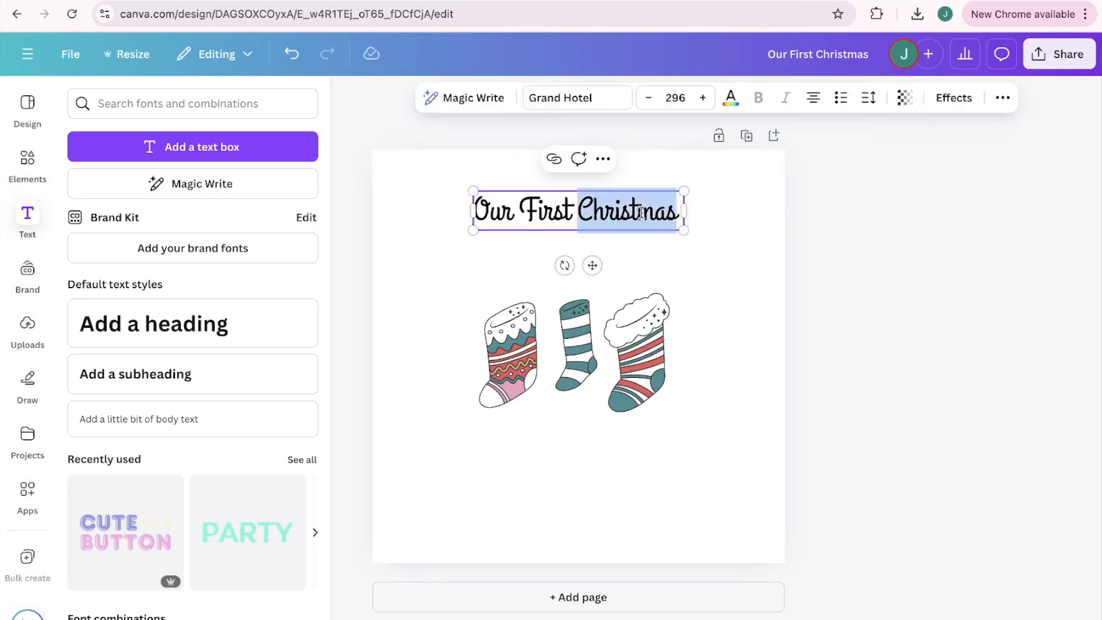
{"action": "left_click", "coordinate": [730, 97]}
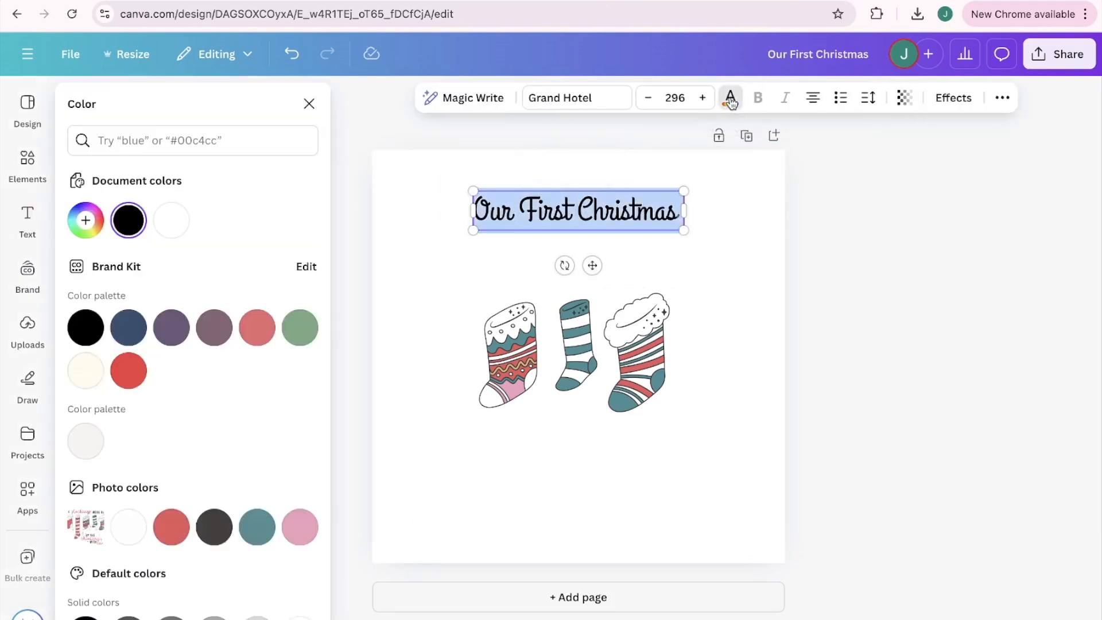
{"action": "scroll", "coordinate": [227, 450], "scroll_direction": "down", "scroll_amount": 2}
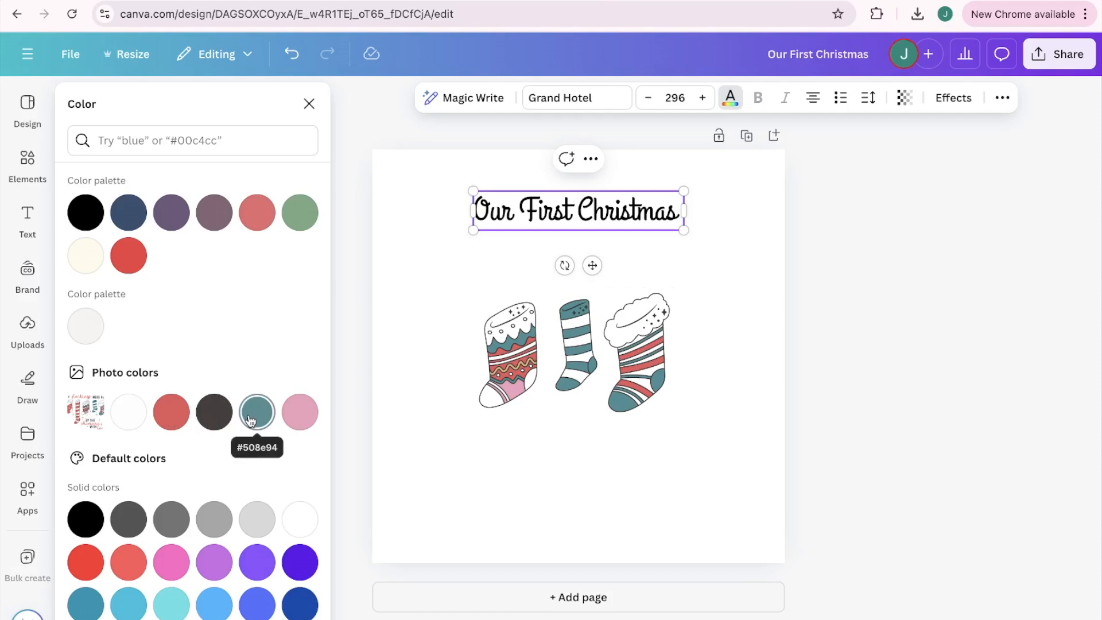
{"action": "left_click", "coordinate": [170, 419]}
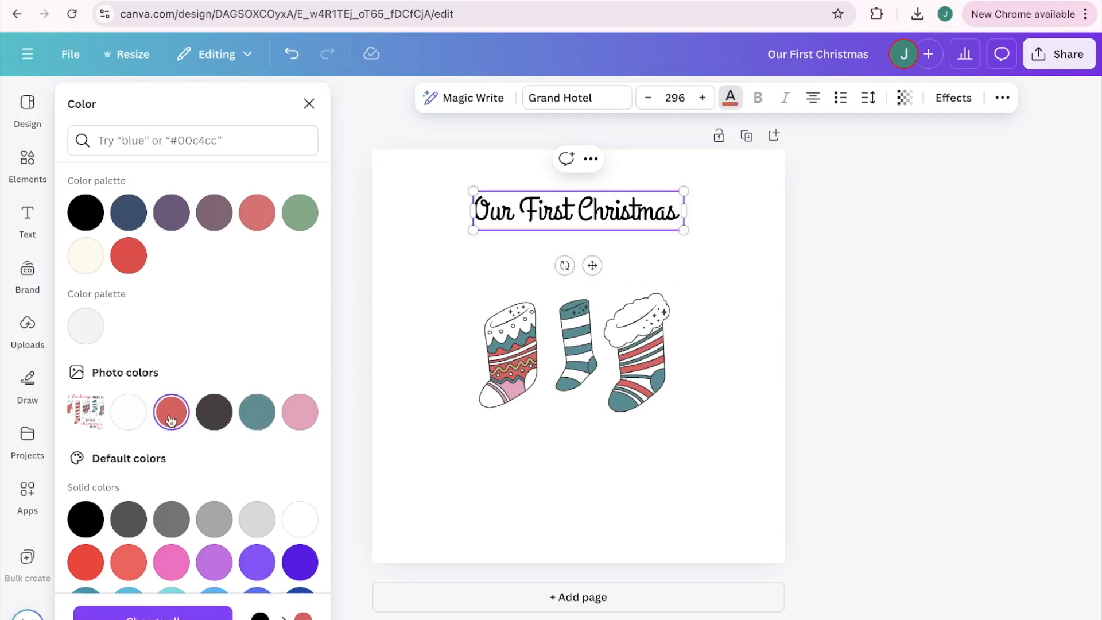
{"action": "left_click", "coordinate": [514, 192]}
{"action": "key", "text": "ctrl+a"}
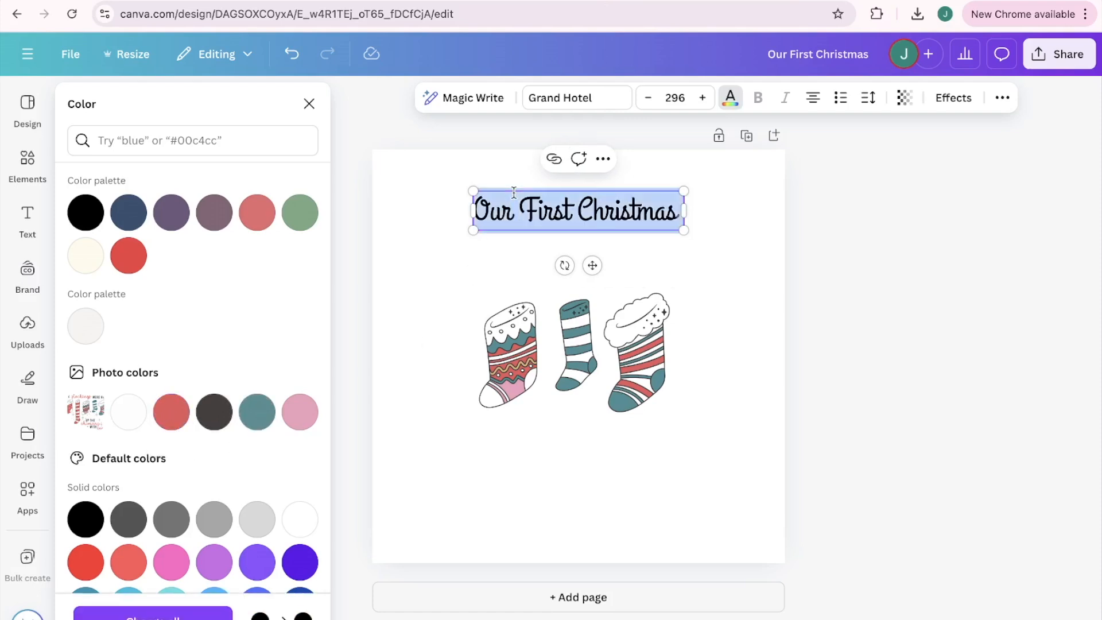
{"action": "left_click", "coordinate": [181, 415]}
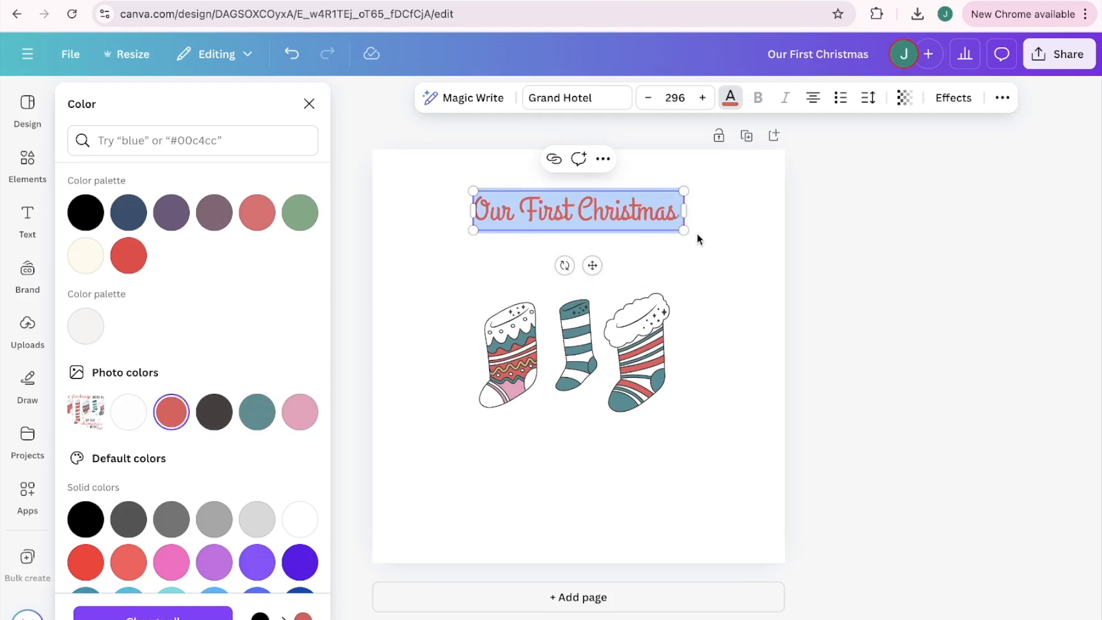
Enlarge the "Our First Christmas" text to size 381 and center it horizontally above the stockings
{"action": "left_click_drag", "start_coordinate": [683, 230], "coordinate": [743, 241]}
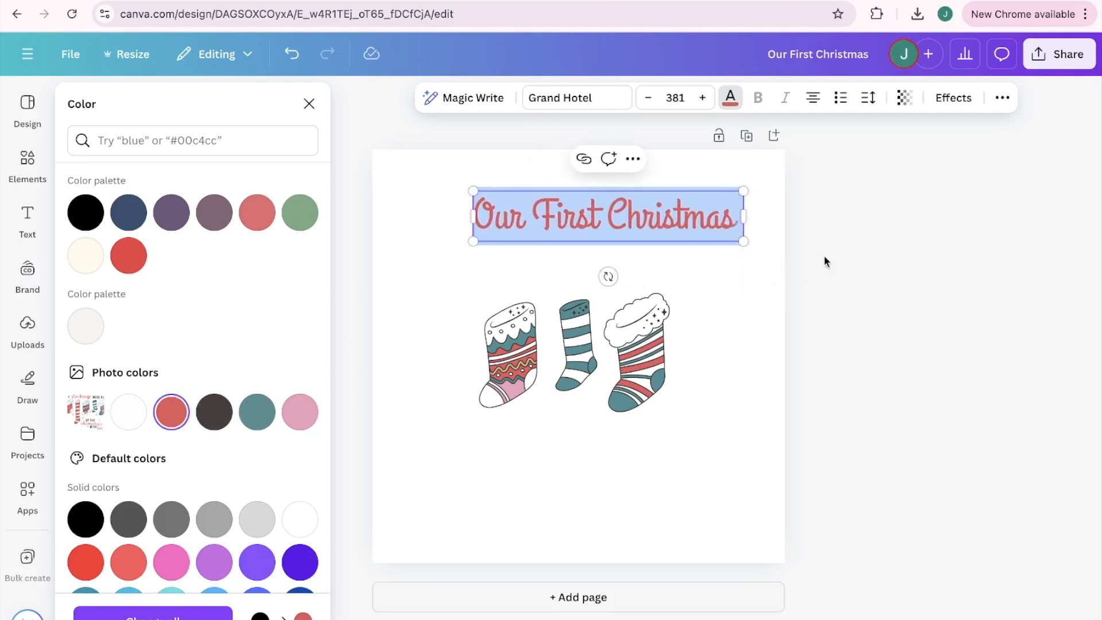
{"action": "left_click", "coordinate": [649, 201]}
{"action": "left_click", "coordinate": [649, 201]}
{"action": "left_click", "coordinate": [677, 183]}
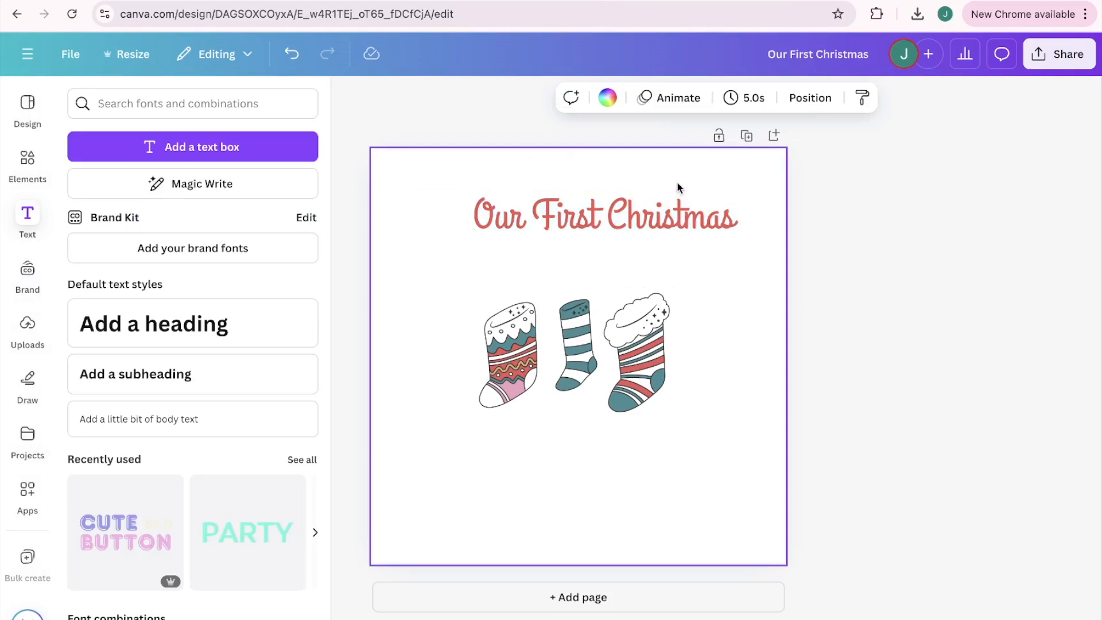
{"action": "left_click_drag", "start_coordinate": [675, 219], "coordinate": [646, 220]}
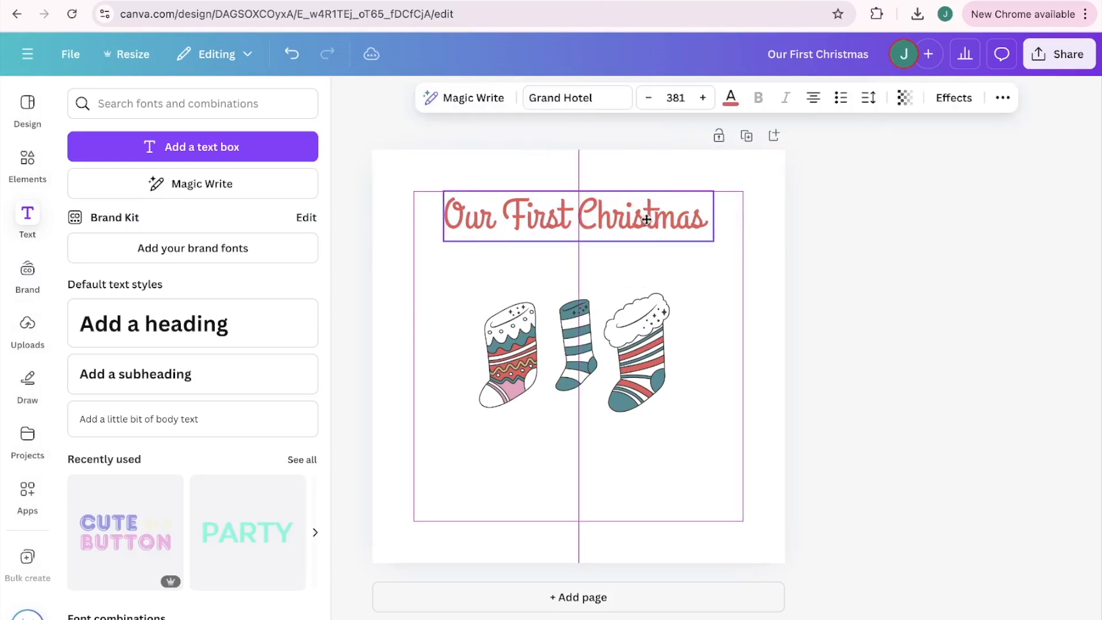
Add a "Together As Three" text box below the stockings and shift the stockings image slightly upward
{"action": "left_click", "coordinate": [825, 256]}
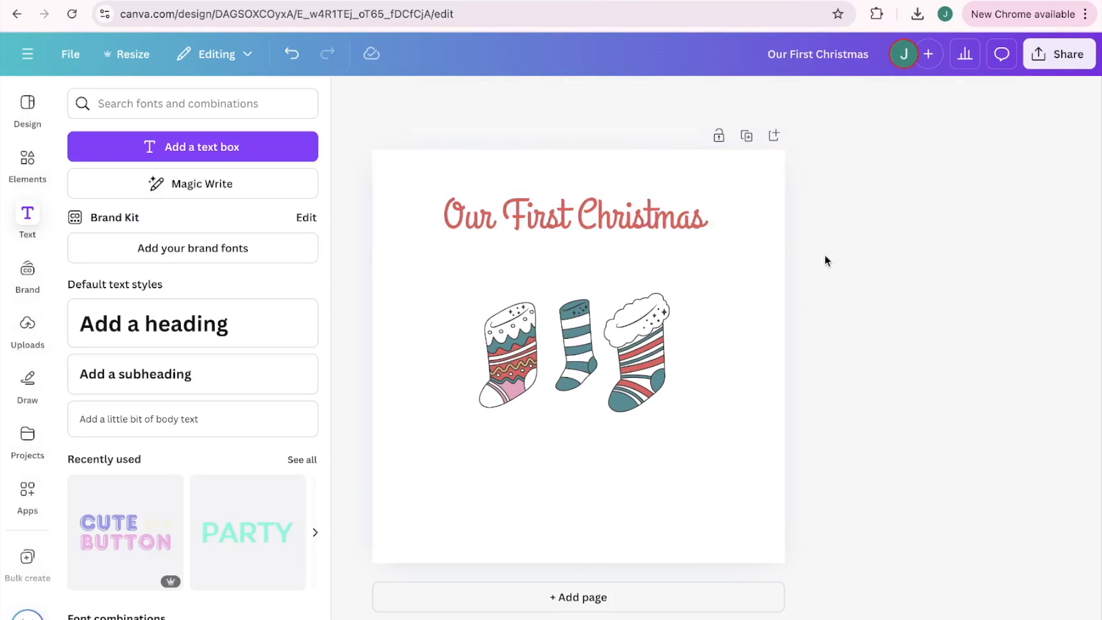
{"action": "left_click", "coordinate": [278, 157]}
{"action": "type", "text": "Toge"}
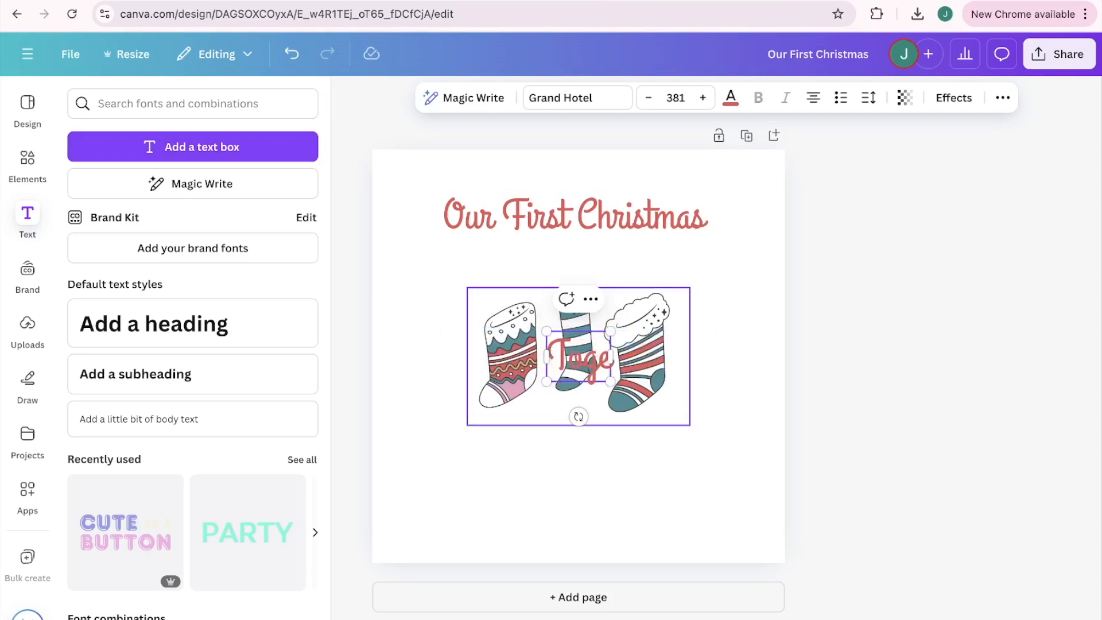
{"action": "type", "text": "ther As Three"}
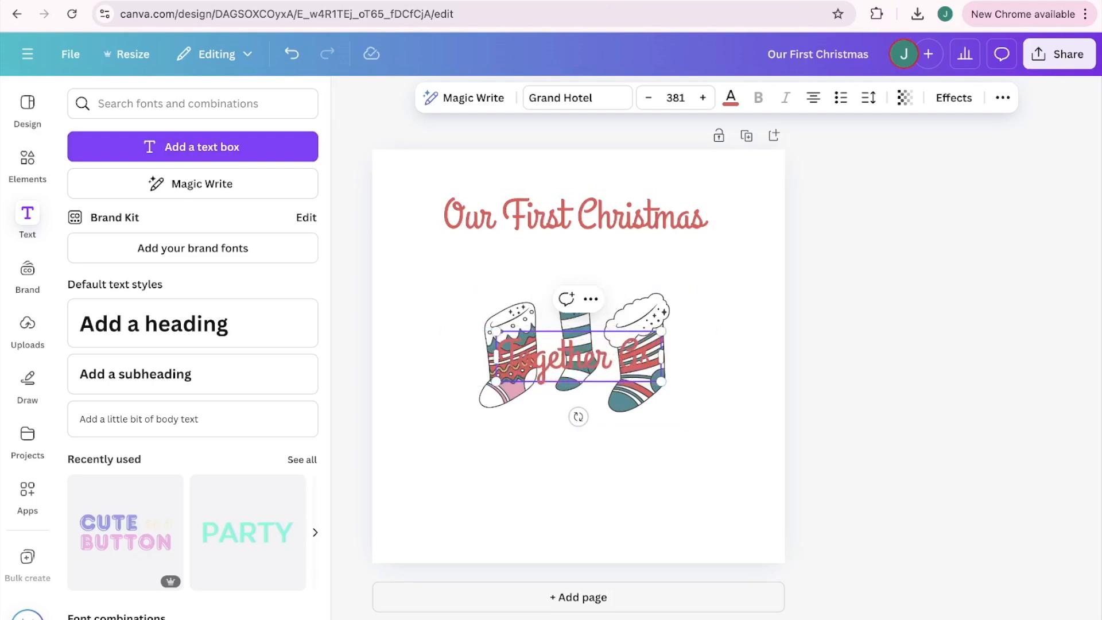
{"action": "left_click", "coordinate": [732, 384]}
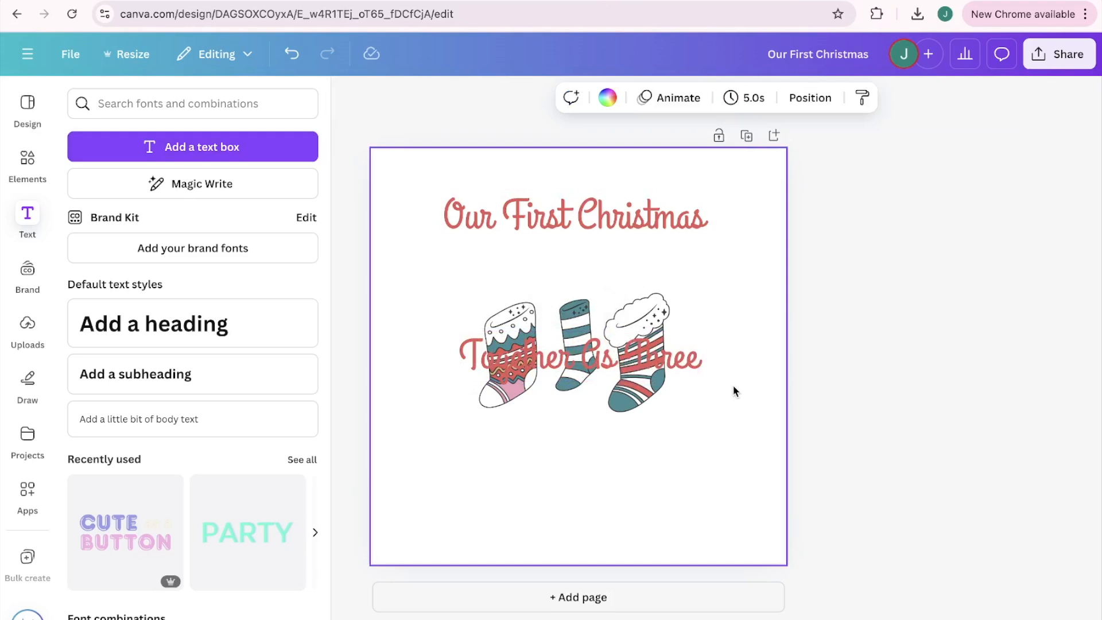
{"action": "left_click_drag", "start_coordinate": [665, 355], "coordinate": [666, 487]}
{"action": "left_click_drag", "start_coordinate": [621, 371], "coordinate": [620, 356]}
Curve the "Our First Christmas" text into a gentle upward arch and move the stockings image up close beneath it
{"action": "left_click", "coordinate": [631, 191]}
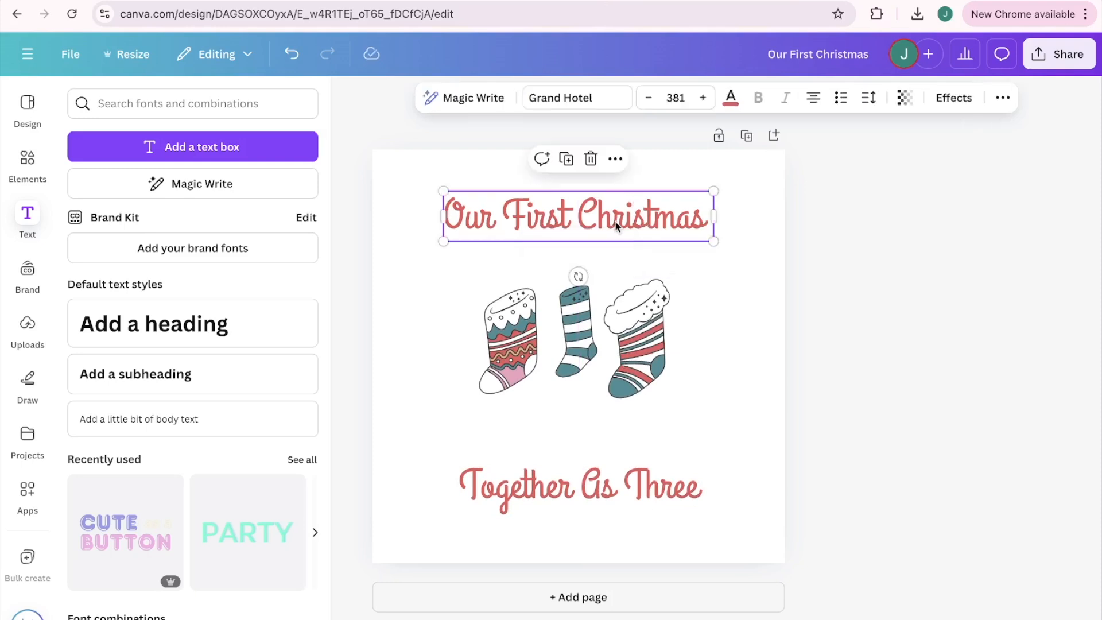
{"action": "left_click", "coordinate": [952, 98]}
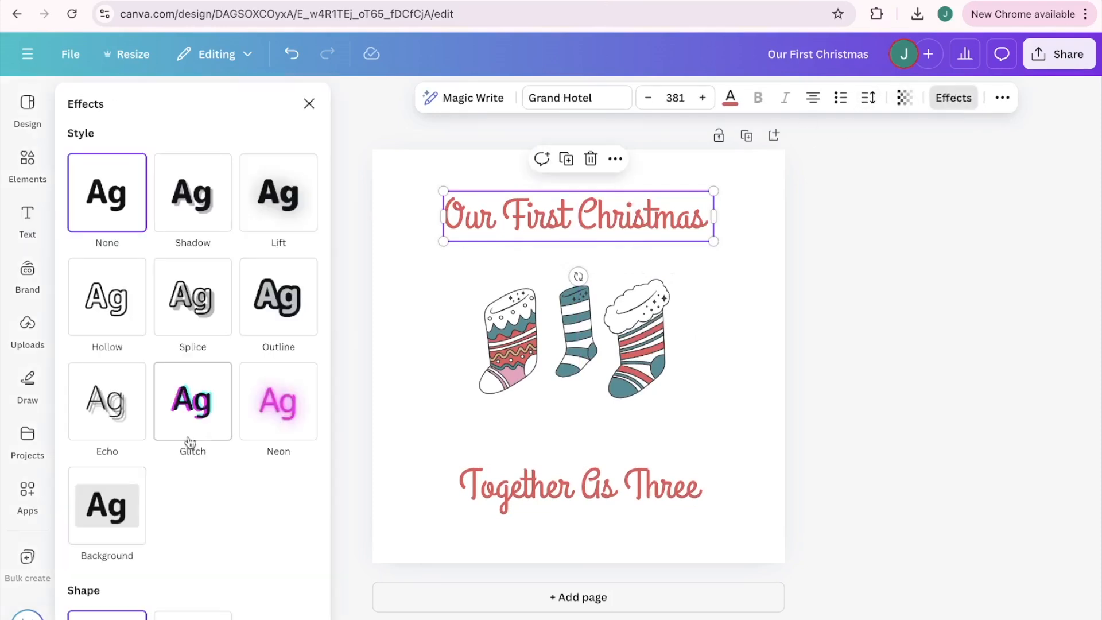
{"action": "scroll", "coordinate": [187, 443], "scroll_direction": "down", "scroll_amount": 1}
{"action": "left_click", "coordinate": [213, 607]}
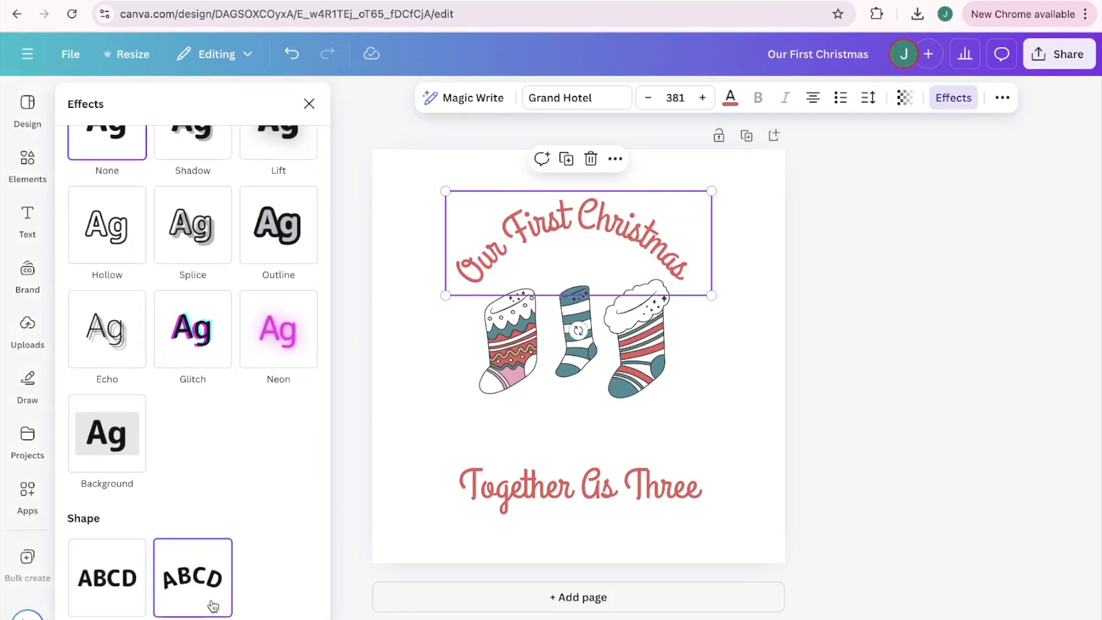
{"action": "left_click_drag", "start_coordinate": [242, 579], "coordinate": [216, 568]}
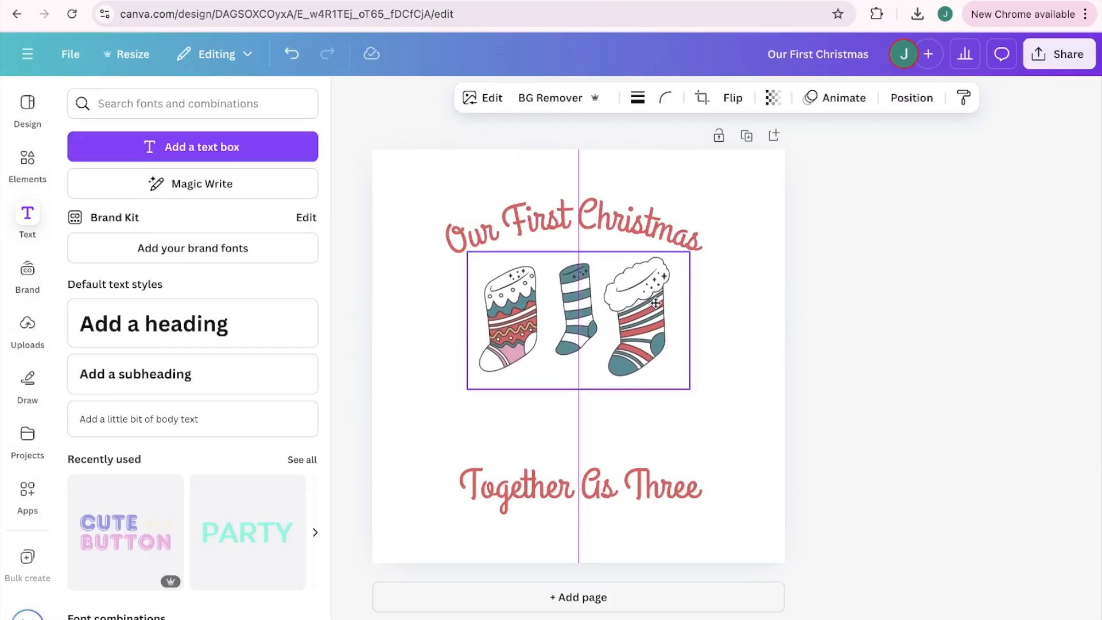
{"action": "left_click_drag", "start_coordinate": [654, 304], "coordinate": [654, 298]}
Curve the "Together As Three" text the opposite way so it bows downward, and center it below the stockings
{"action": "left_click", "coordinate": [642, 487]}
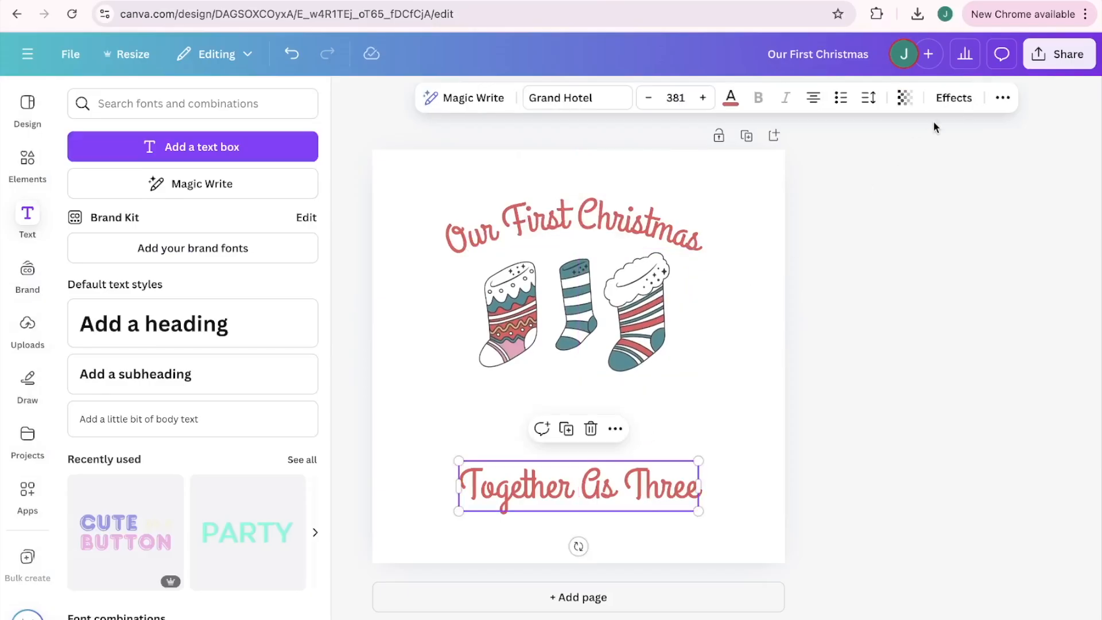
{"action": "left_click", "coordinate": [963, 99]}
{"action": "scroll", "coordinate": [273, 546], "scroll_direction": "down", "scroll_amount": 2}
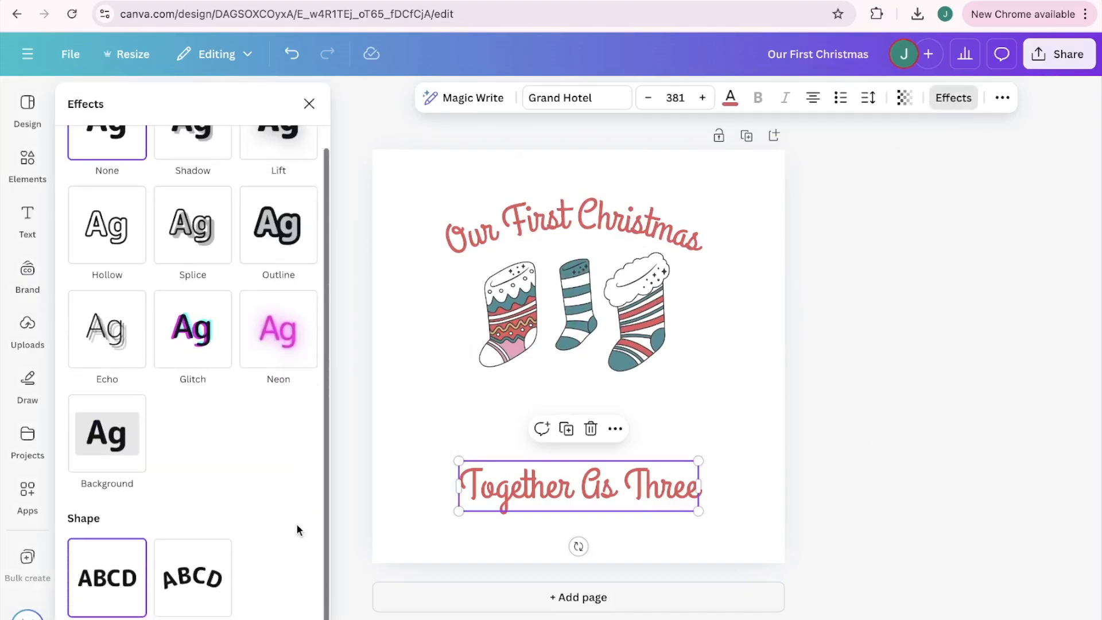
{"action": "left_click", "coordinate": [215, 576]}
{"action": "scroll", "coordinate": [298, 540], "scroll_direction": "down", "scroll_amount": 1}
{"action": "left_click_drag", "start_coordinate": [238, 570], "coordinate": [133, 571]}
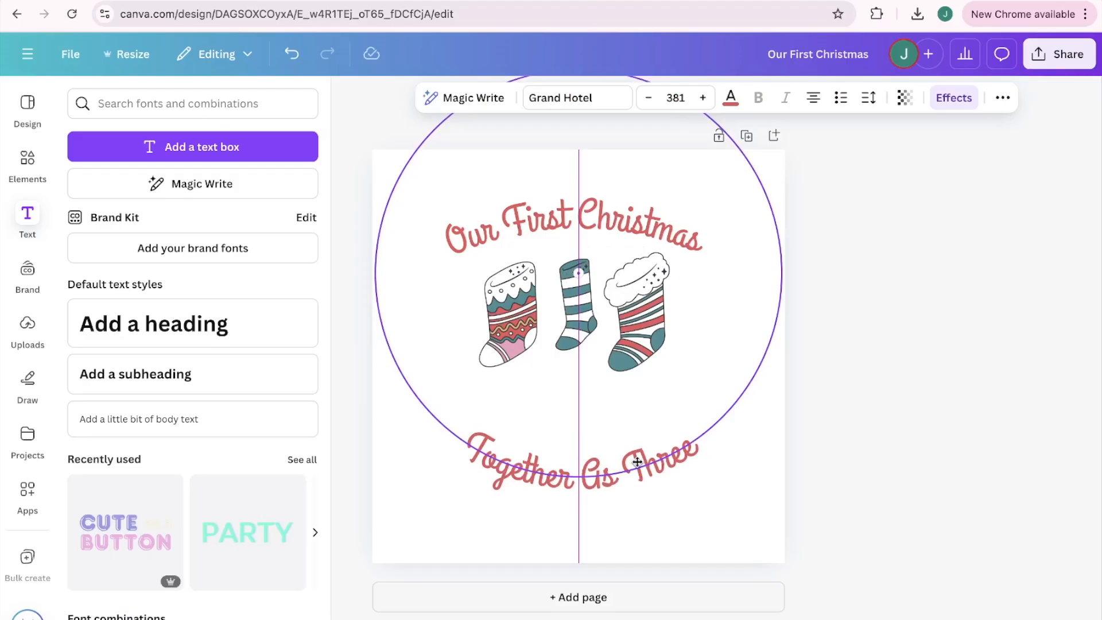
{"action": "left_click_drag", "start_coordinate": [576, 396], "coordinate": [576, 459]}
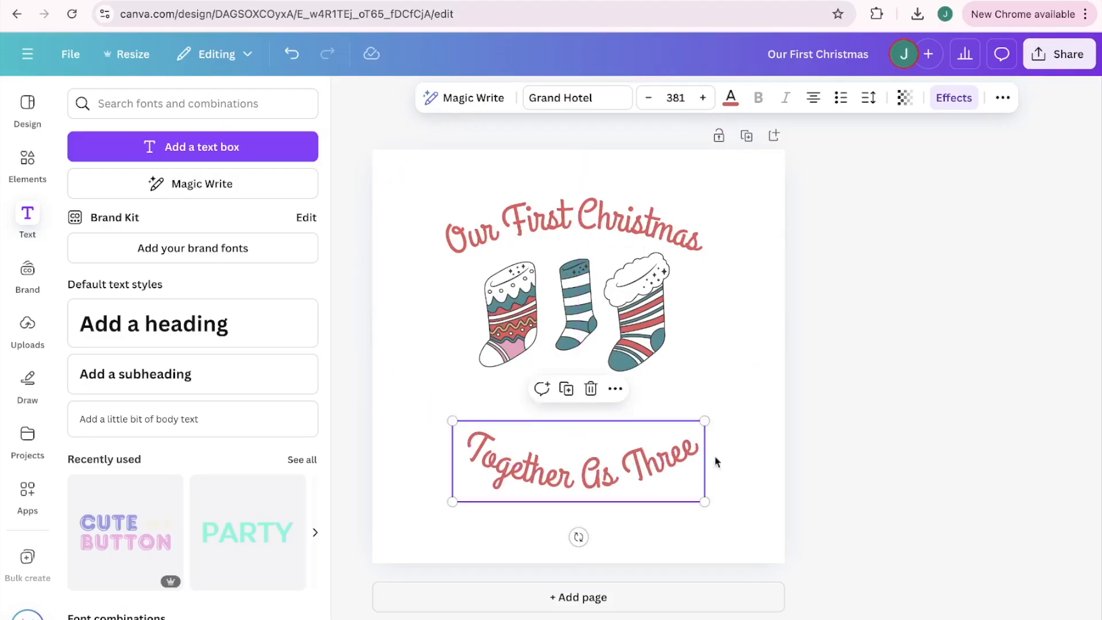
{"action": "left_click", "coordinate": [920, 394]}
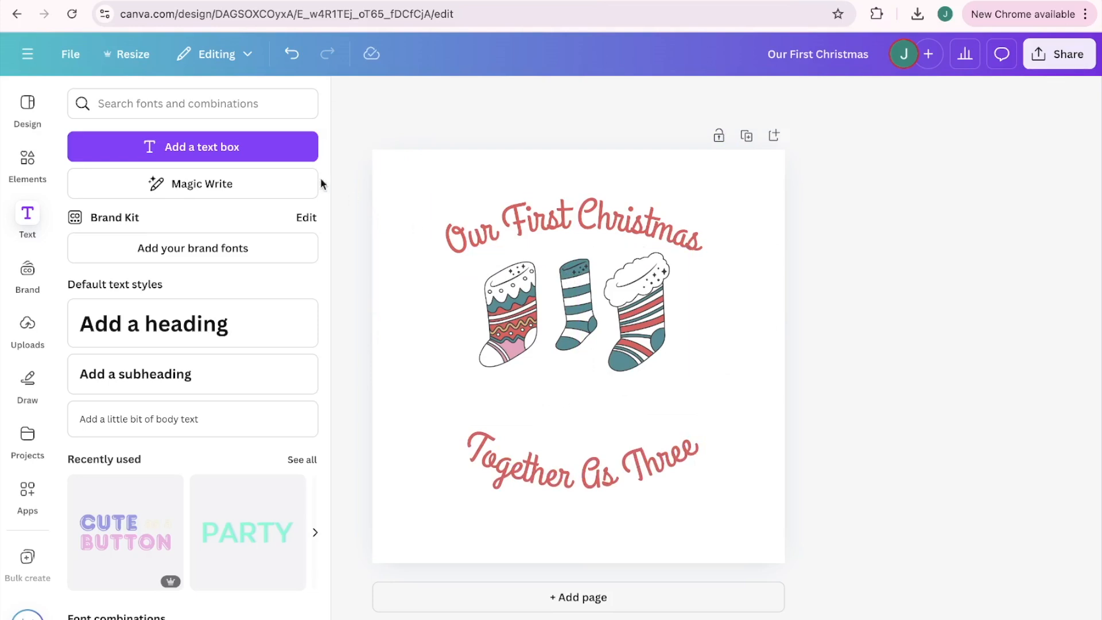
Add a "Mom" label in Hangyaboly at size 258 beneath the left stocking
{"action": "left_click", "coordinate": [229, 150]}
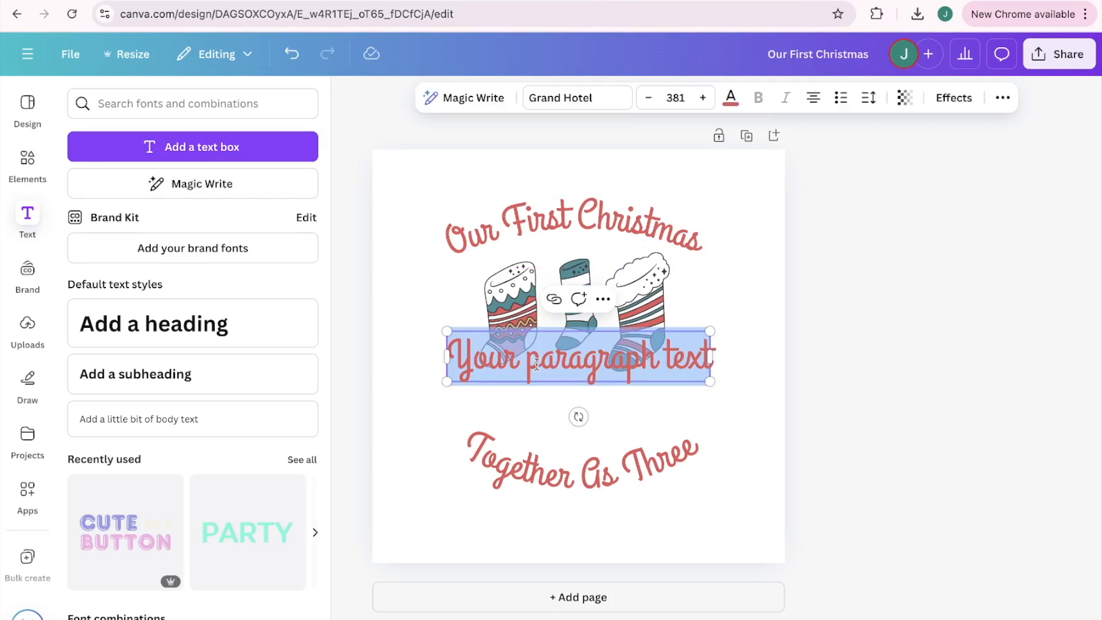
{"action": "type", "text": "Mom"}
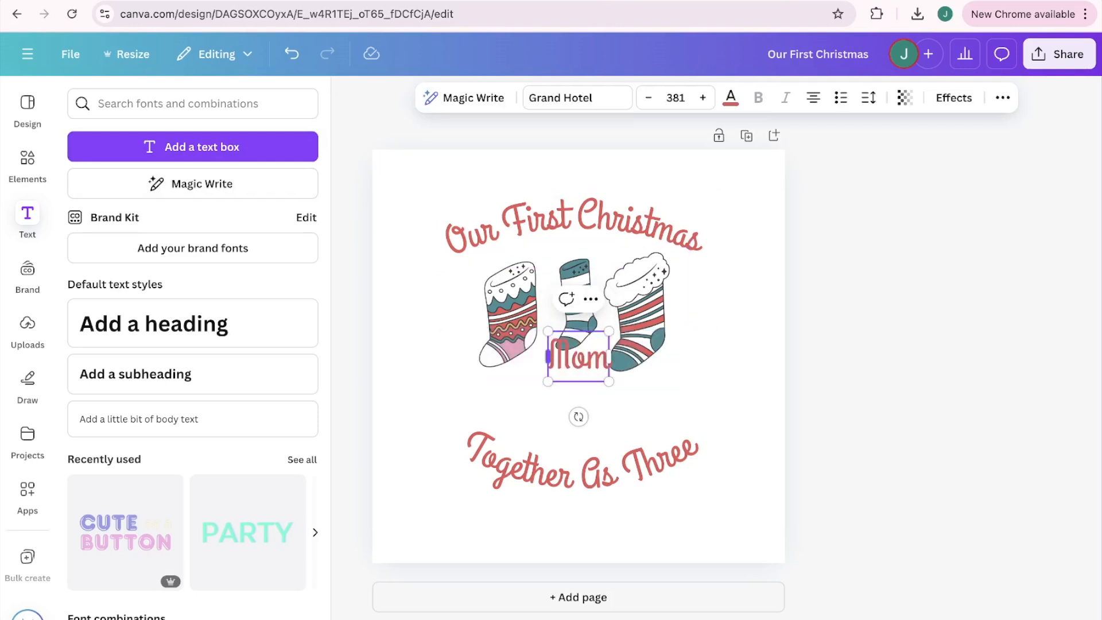
{"action": "left_click", "coordinate": [662, 389]}
{"action": "left_click_drag", "start_coordinate": [592, 364], "coordinate": [562, 377]}
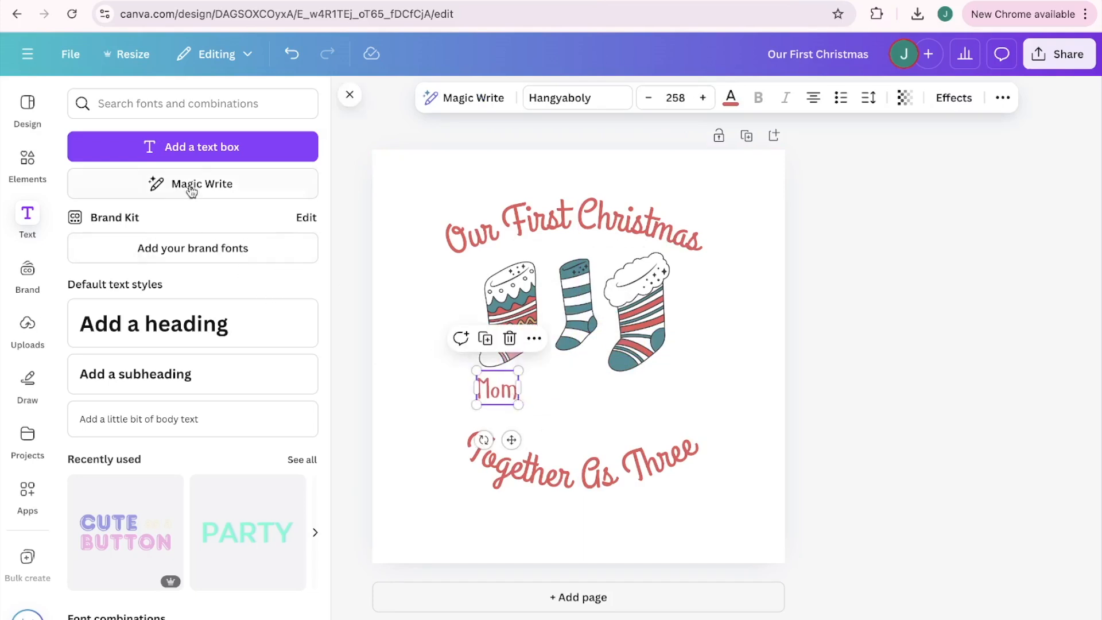
Add a "Dad" label in Hangyaboly beneath the right stocking and align "Mom" under the left one
{"action": "left_click", "coordinate": [216, 147]}
{"action": "double_click", "coordinate": [568, 366]}
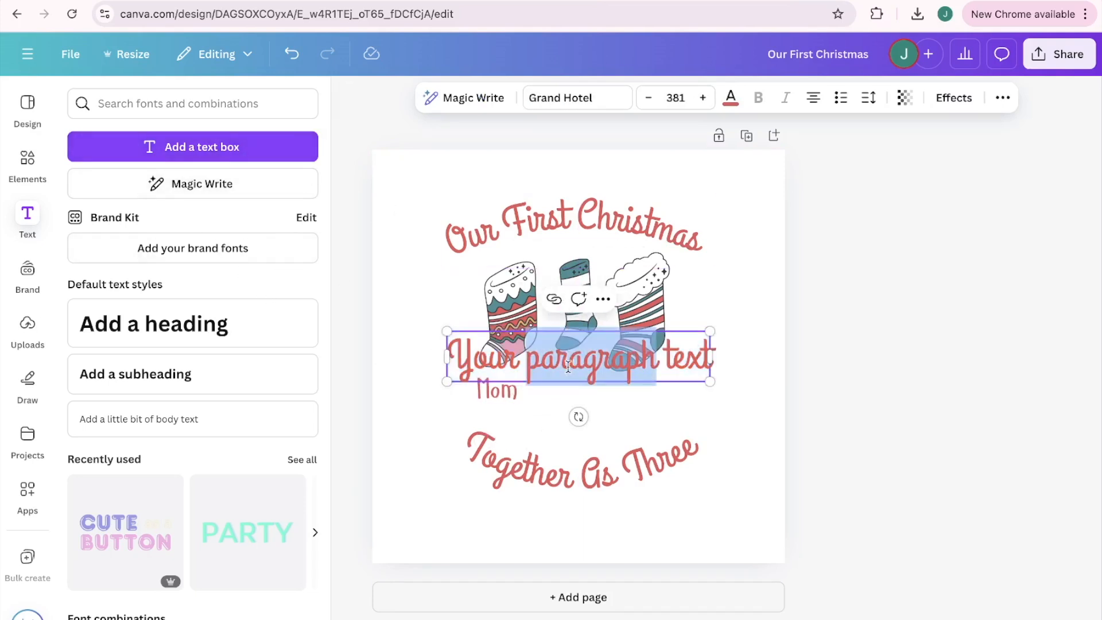
{"action": "key", "text": "ctrl+a"}
{"action": "type", "text": "Dad"}
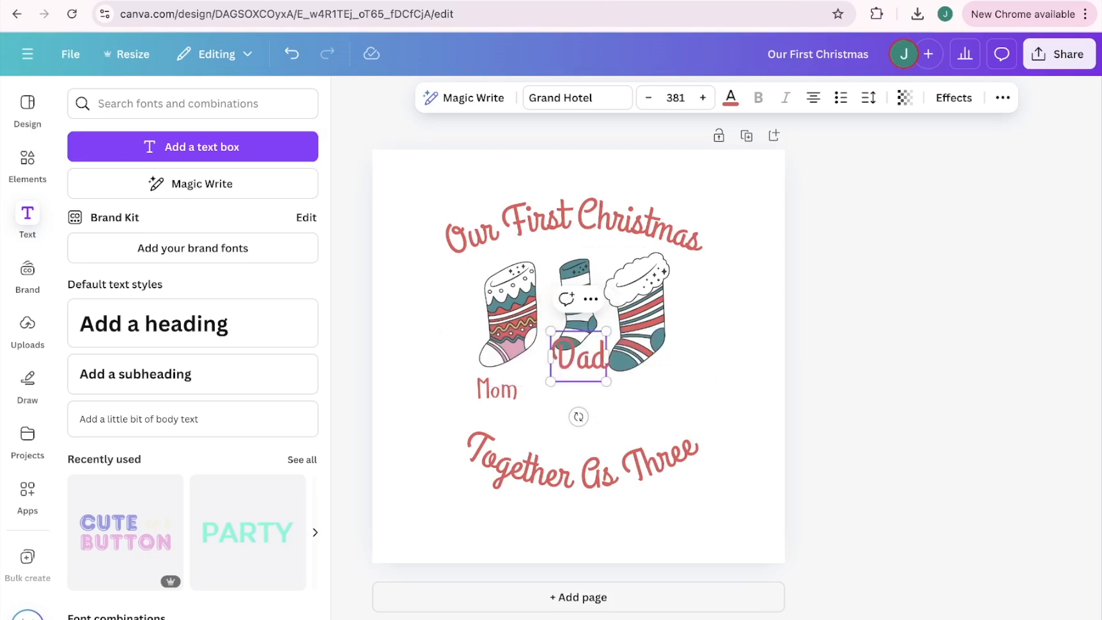
{"action": "left_click", "coordinate": [591, 98]}
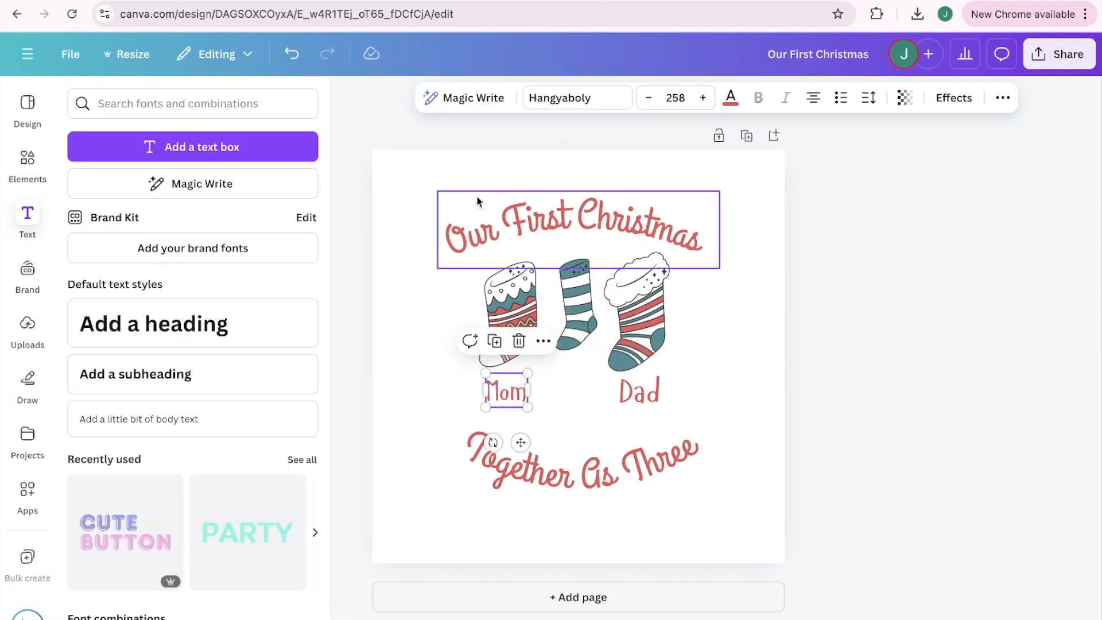
Add the child's name in Hangyaboly between "Mom" and "Dad", and raise "Together As Three" to just below the names
{"action": "left_click", "coordinate": [236, 146]}
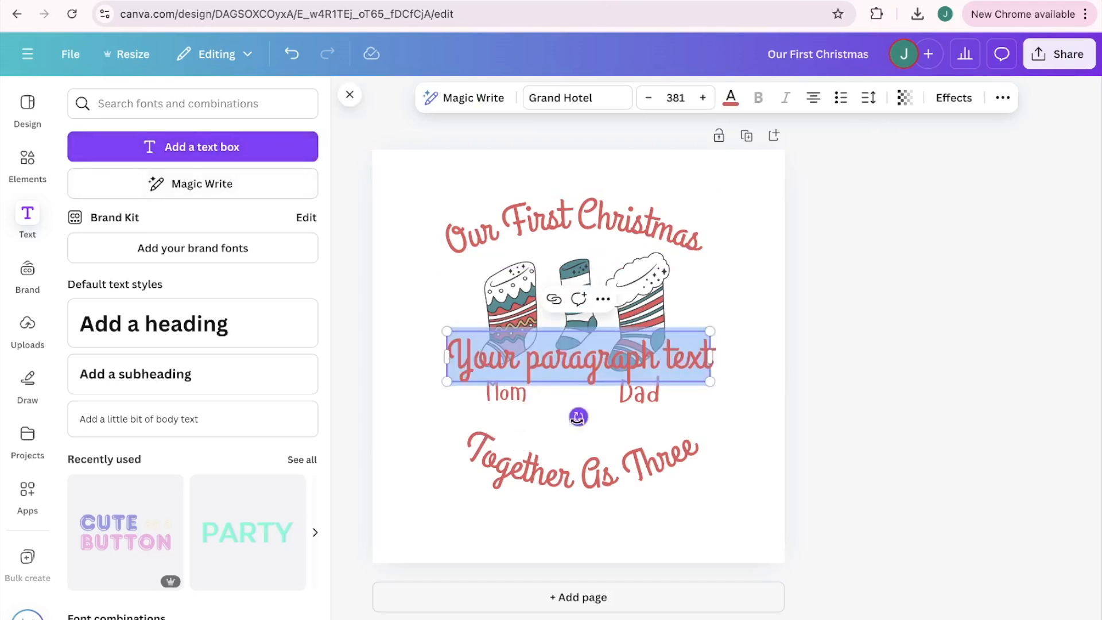
{"action": "type", "text": "Sammy"}
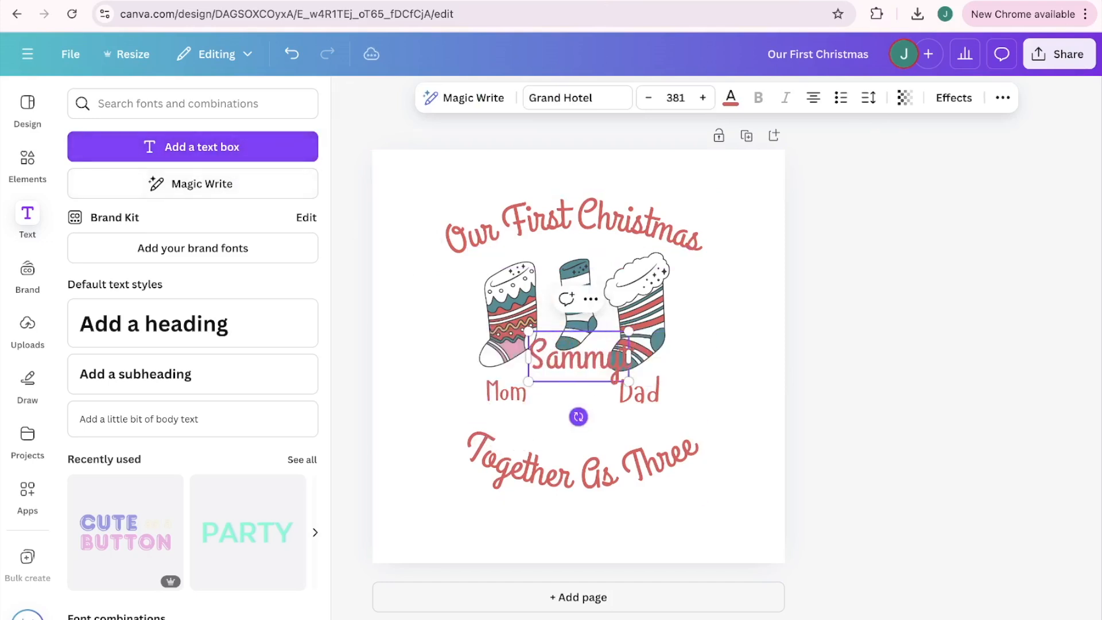
{"action": "left_click", "coordinate": [533, 98]}
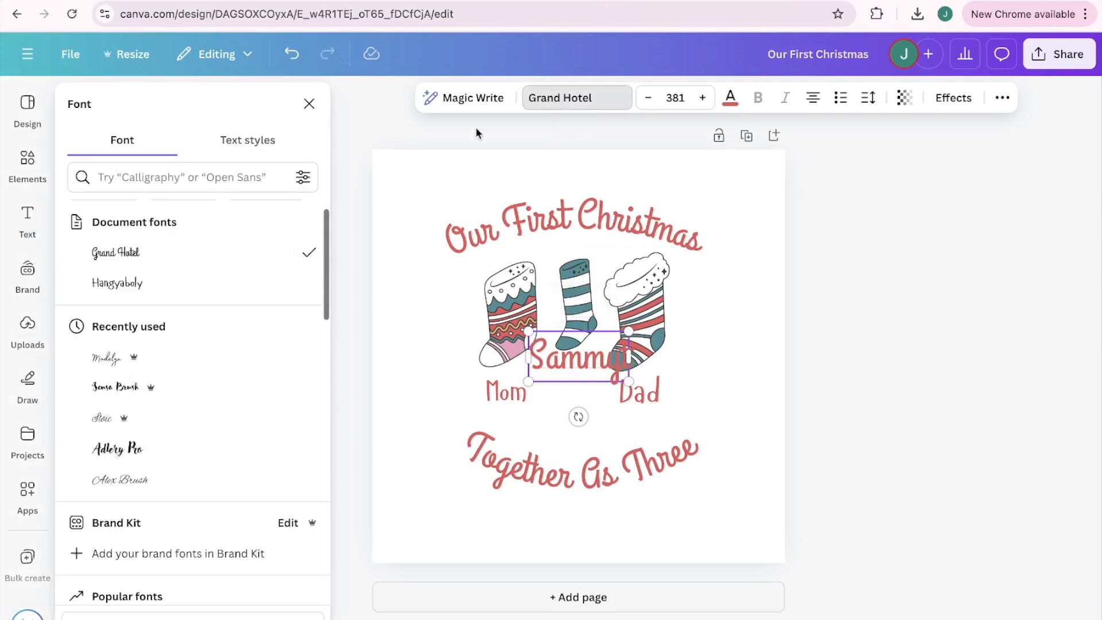
{"action": "left_click", "coordinate": [126, 292]}
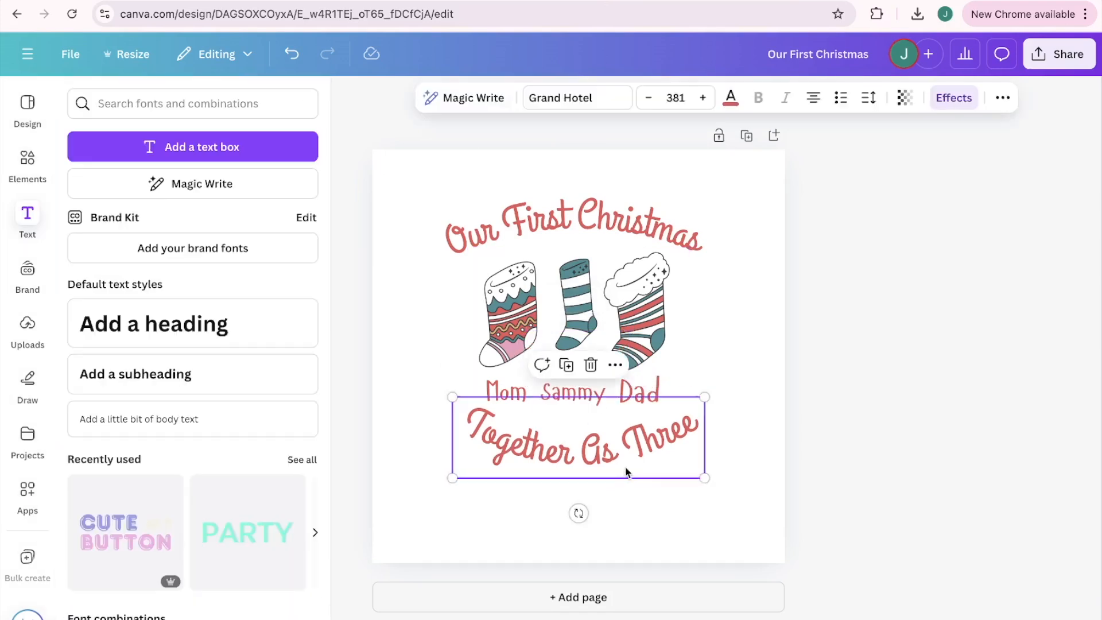
{"action": "left_click_drag", "start_coordinate": [626, 473], "coordinate": [626, 471]}
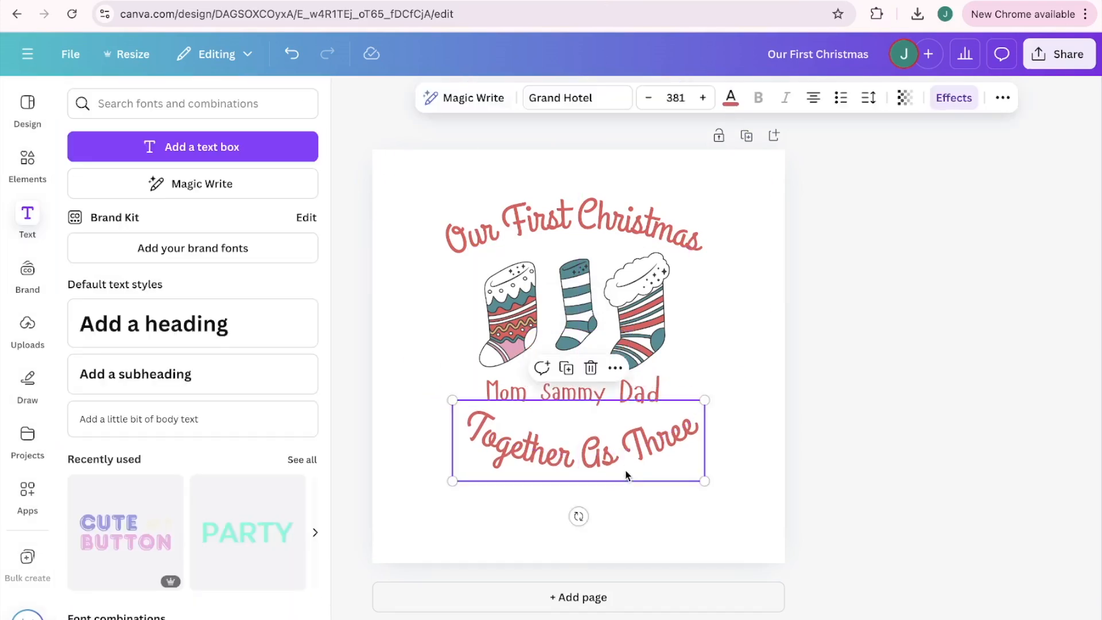
{"action": "left_click", "coordinate": [872, 360]}
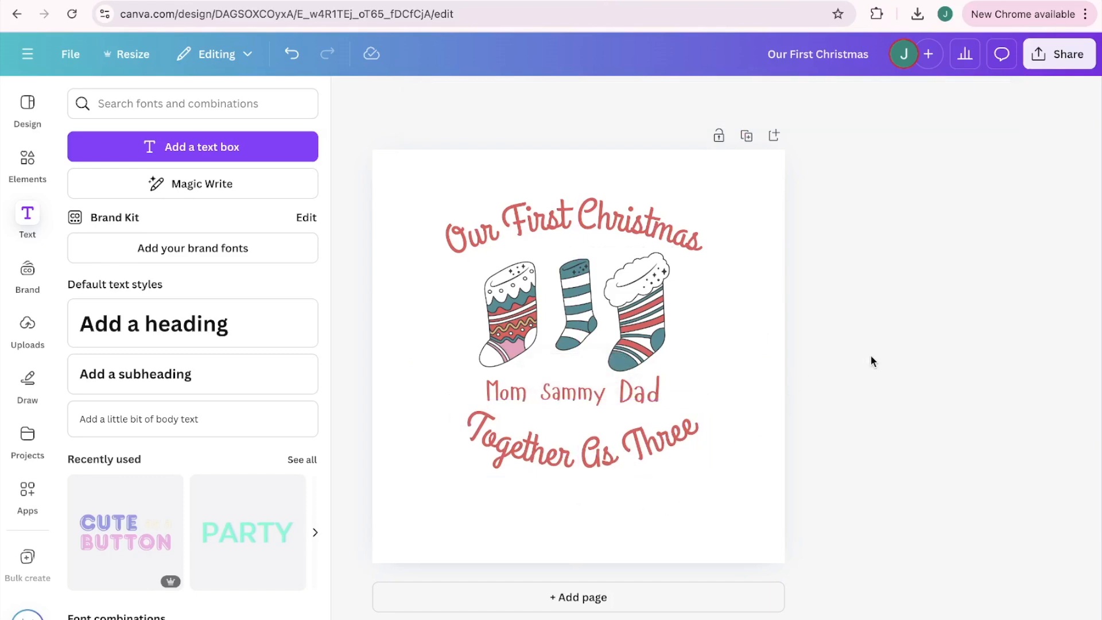
Add an "est." text in Hangyaboly at size 258 to the left of the stockings
{"action": "left_click", "coordinate": [267, 150]}
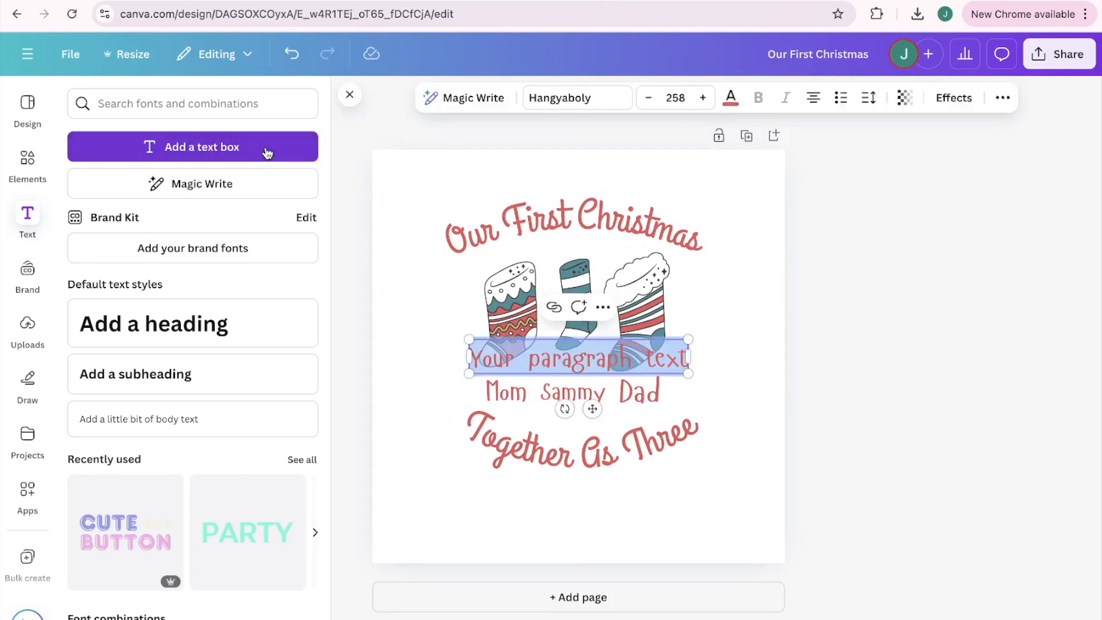
{"action": "type", "text": "est."}
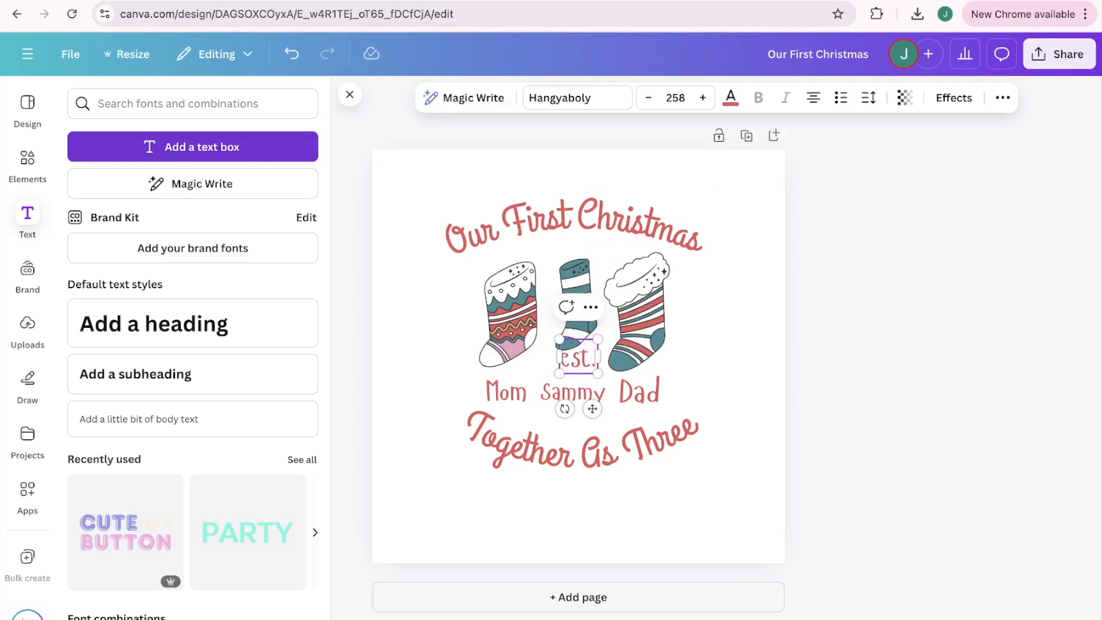
{"action": "left_click", "coordinate": [730, 344]}
{"action": "left_click_drag", "start_coordinate": [576, 356], "coordinate": [441, 337]}
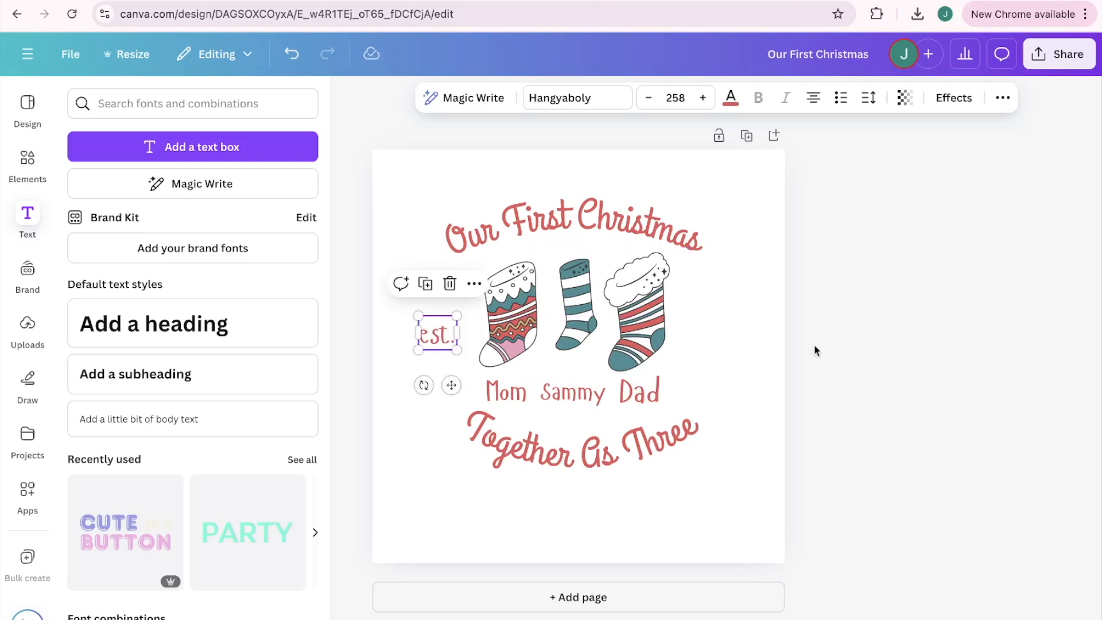
{"action": "left_click", "coordinate": [748, 347]}
Add a "2024" text in Hangyaboly at size 258 to the right of the stockings, level with "est."
{"action": "left_click", "coordinate": [263, 148]}
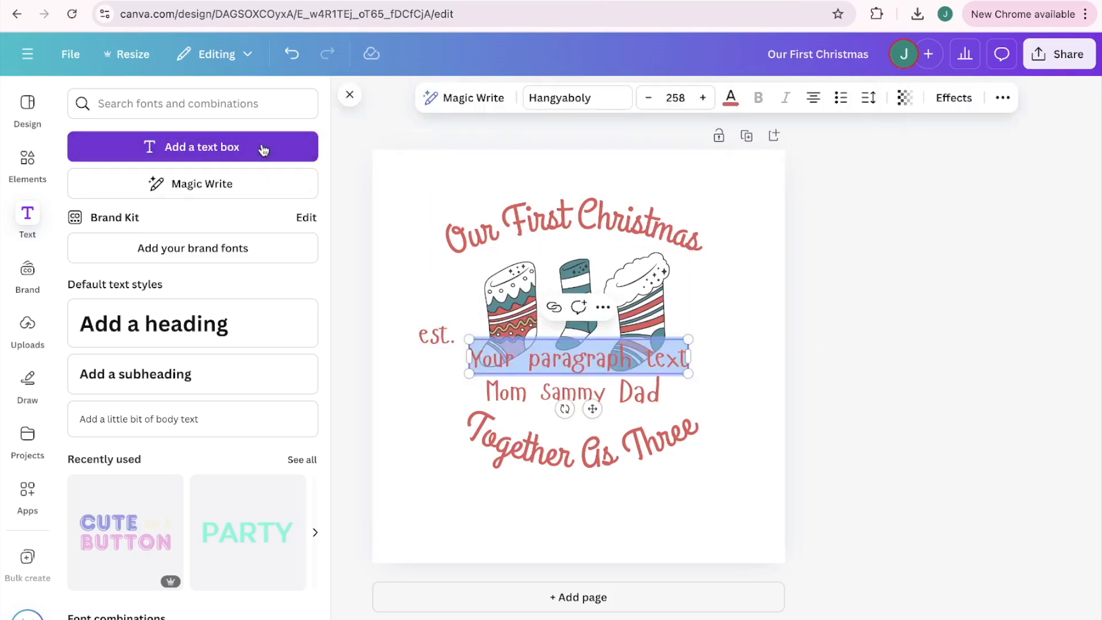
{"action": "type", "text": "2024"}
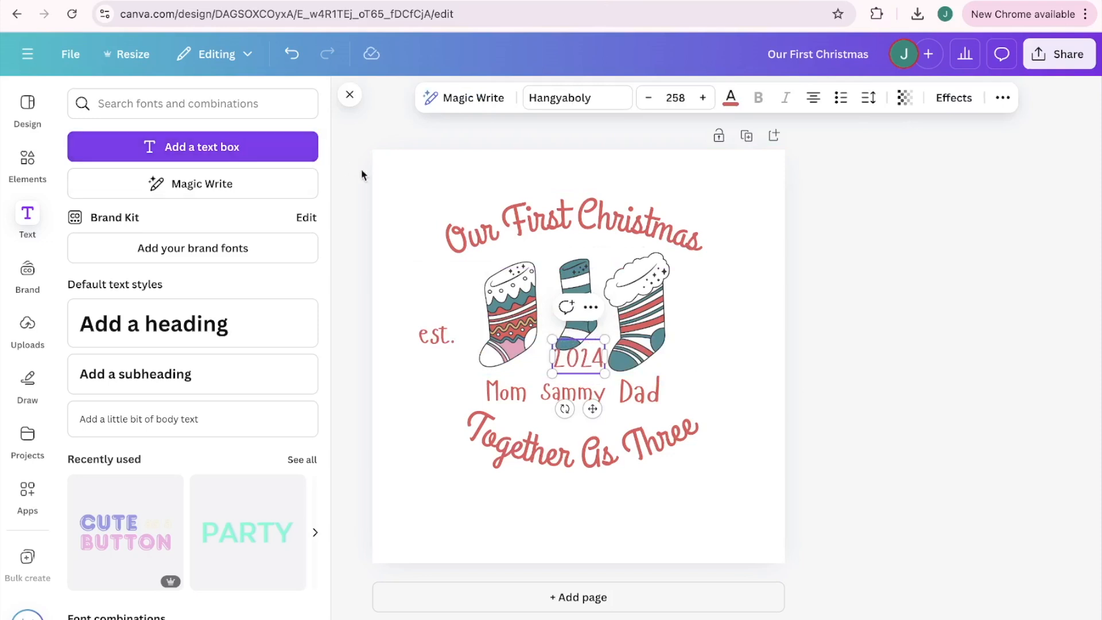
{"action": "left_click", "coordinate": [813, 421]}
{"action": "left_click_drag", "start_coordinate": [587, 362], "coordinate": [711, 335]}
{"action": "left_click", "coordinate": [710, 390]}
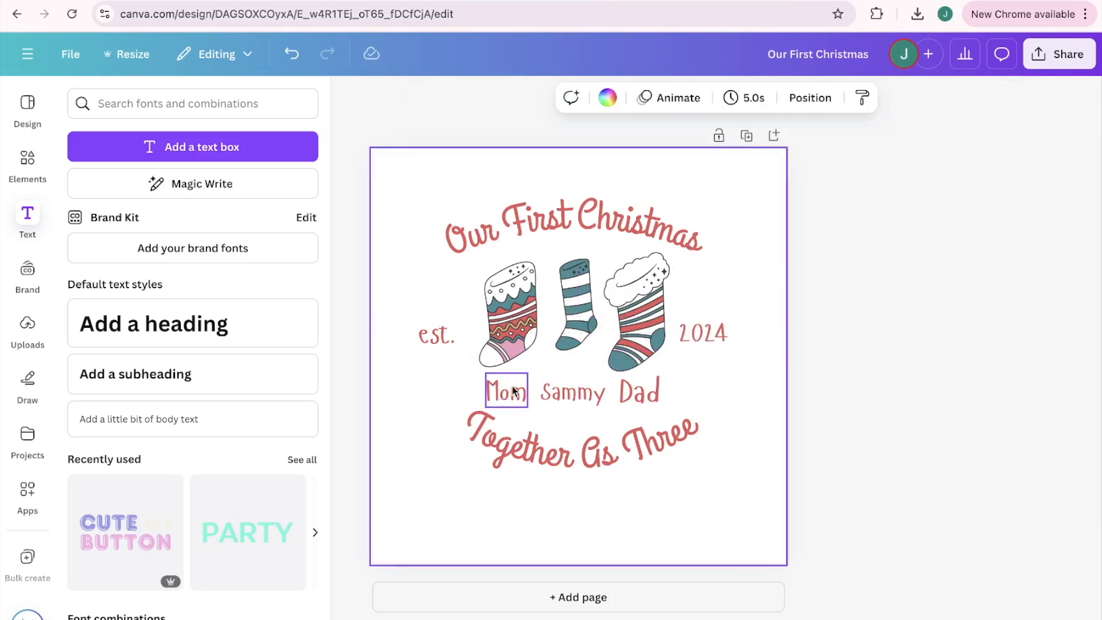
Recolor the "Mom", child's name and "Dad" labels with the teal photo color from the stockings
{"action": "left_click", "coordinate": [505, 393]}
{"action": "left_click", "coordinate": [501, 395]}
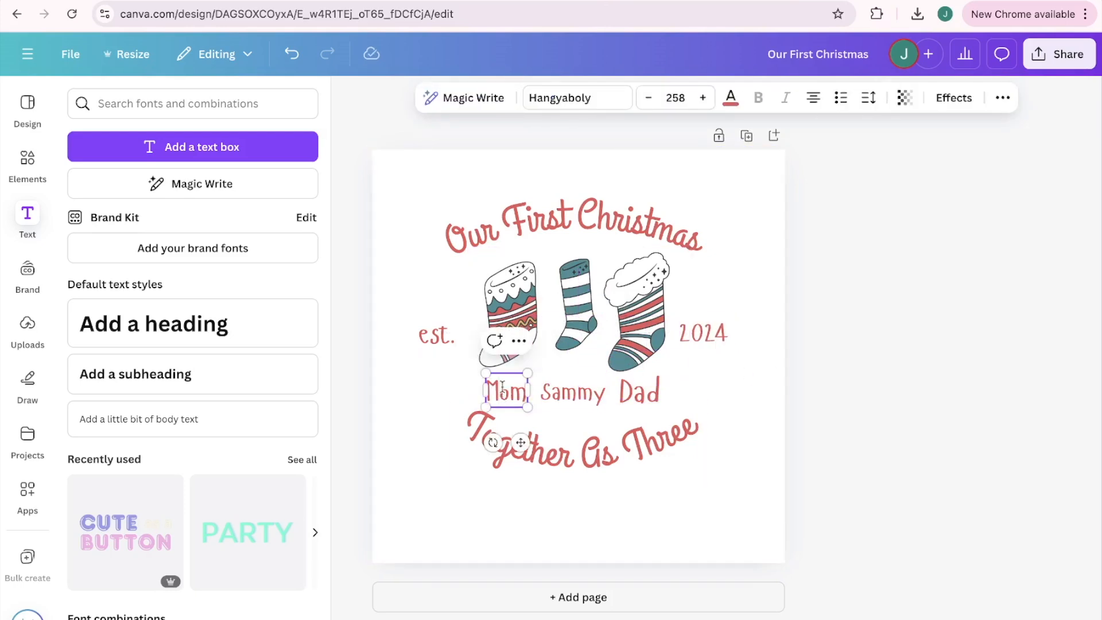
{"action": "left_click", "coordinate": [730, 98]}
{"action": "left_click", "coordinate": [248, 523]}
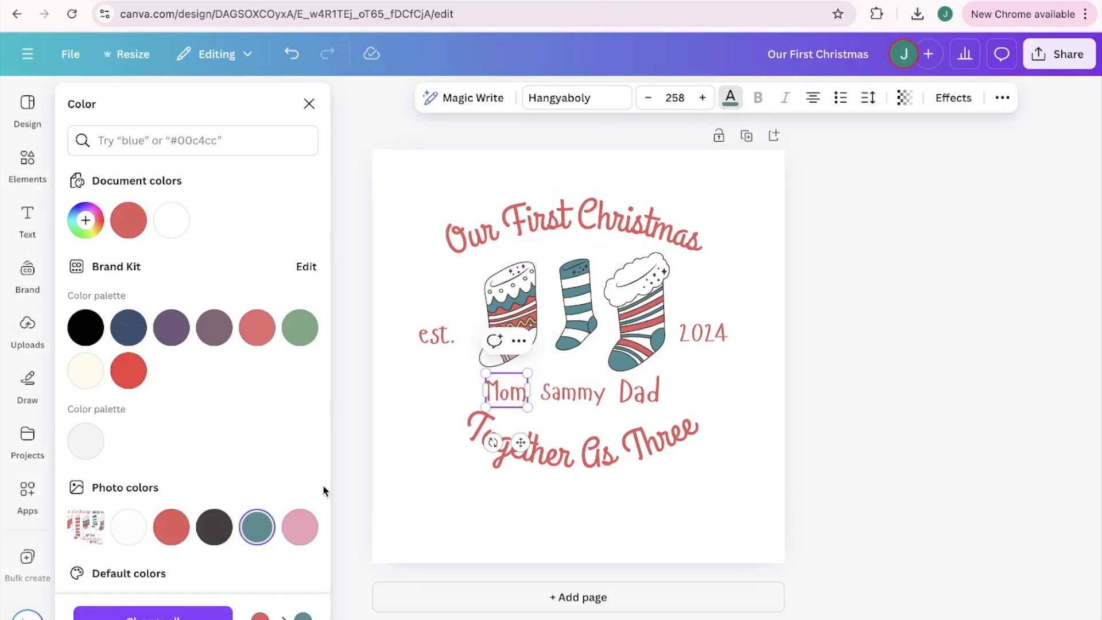
{"action": "double_click", "coordinate": [501, 395]}
{"action": "left_click", "coordinate": [254, 528]}
{"action": "left_click", "coordinate": [572, 392]}
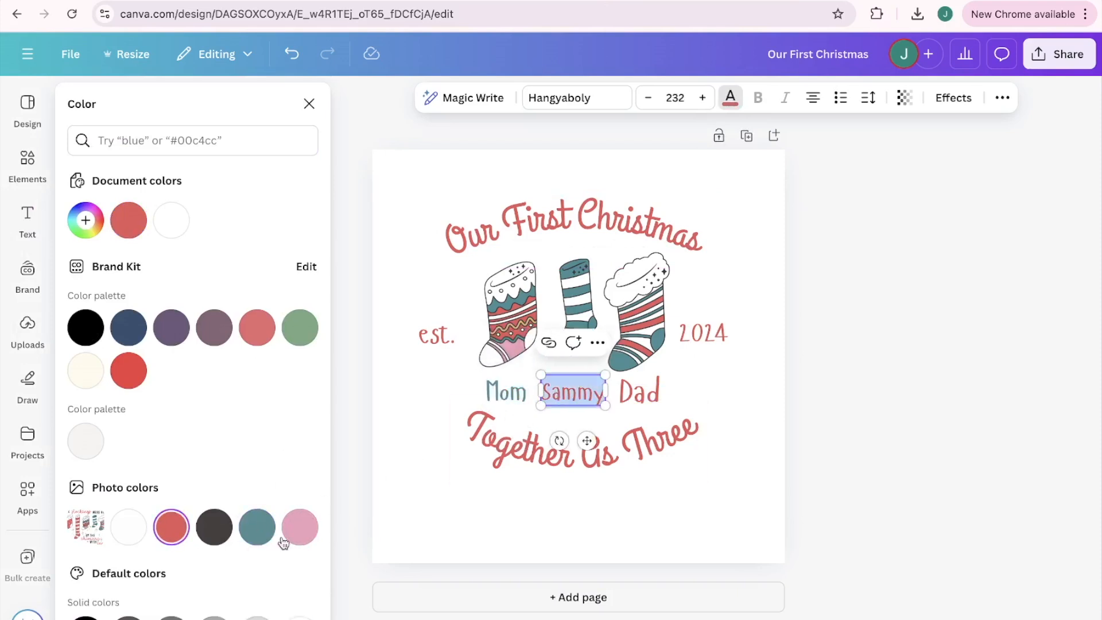
{"action": "left_click", "coordinate": [256, 525]}
{"action": "double_click", "coordinate": [647, 394]}
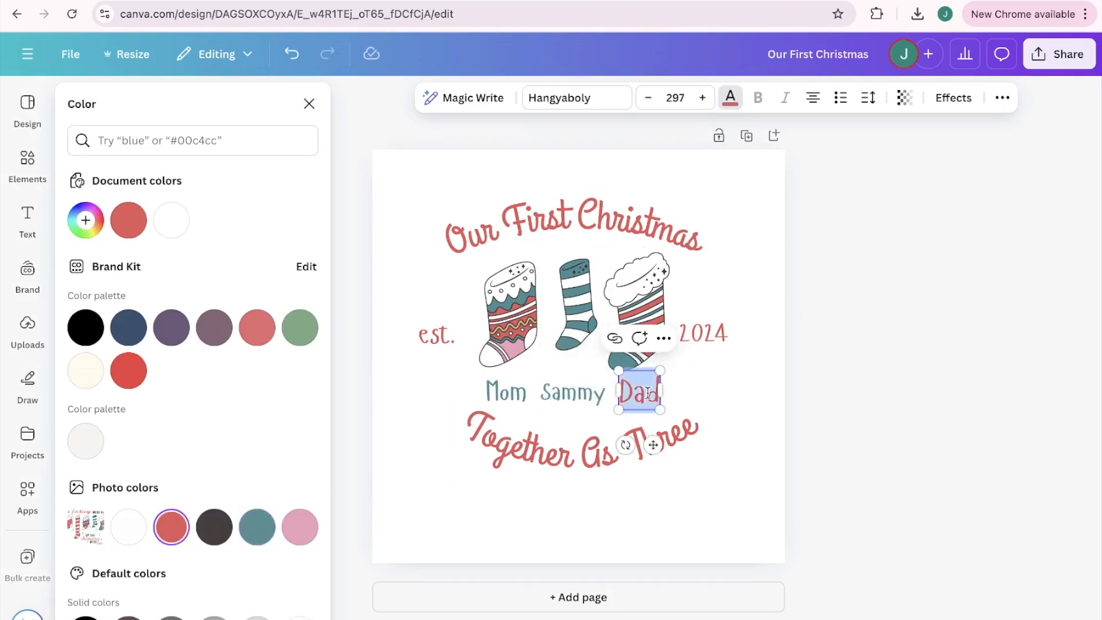
{"action": "left_click", "coordinate": [256, 525]}
{"action": "left_click", "coordinate": [768, 386]}
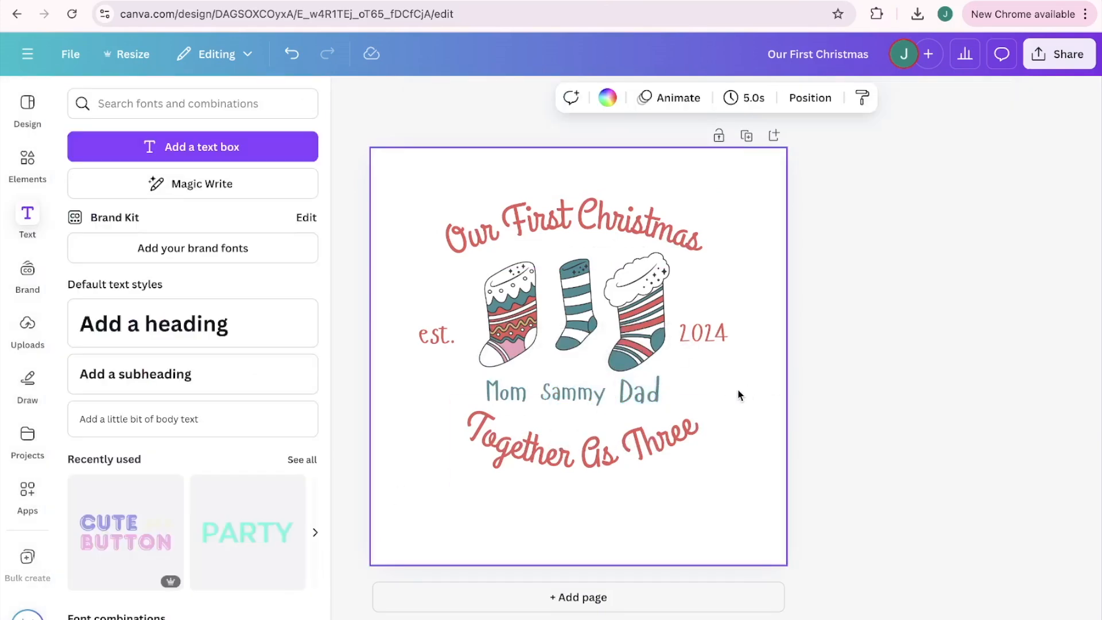
{"action": "left_click", "coordinate": [858, 356]}
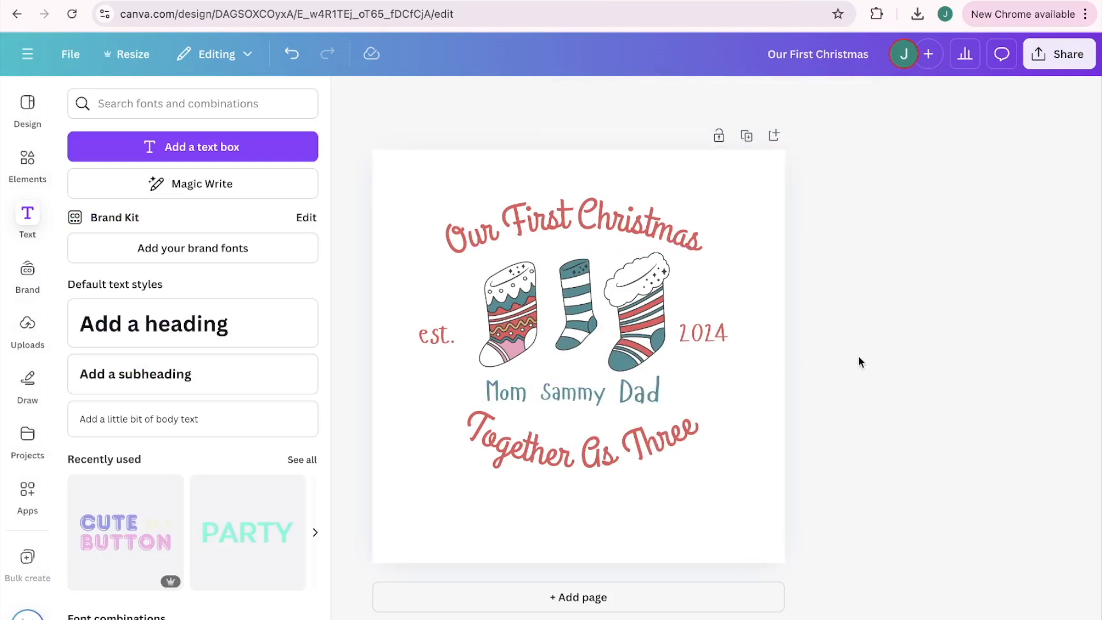
Give the name labels beneath the stockings a uniform font size of 250, starting with "Mom"
{"action": "left_click", "coordinate": [651, 400]}
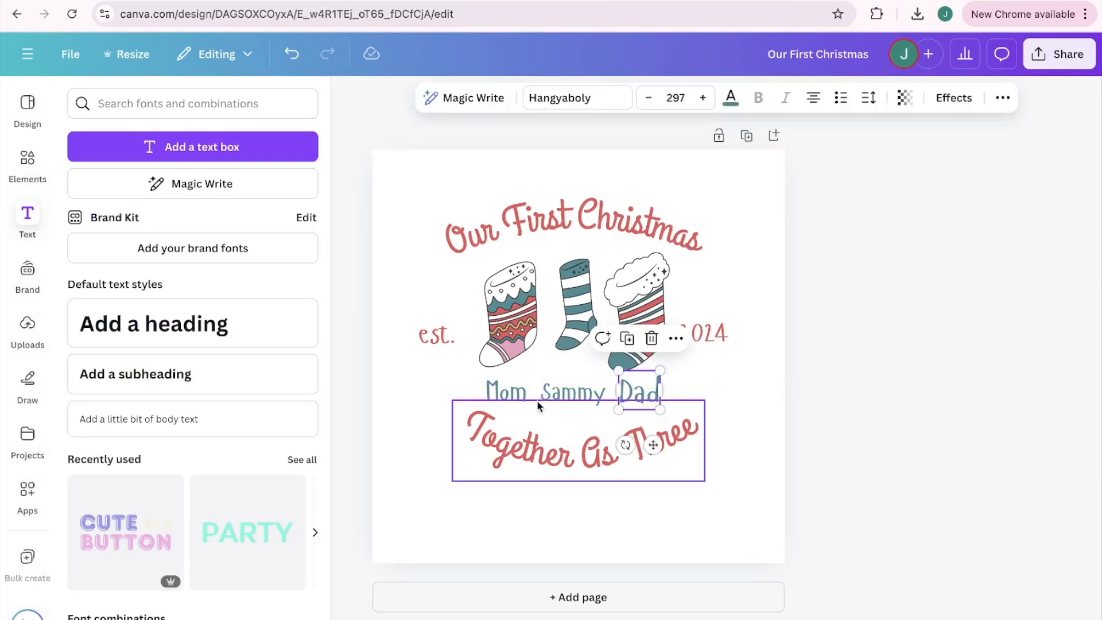
{"action": "left_click", "coordinate": [511, 391]}
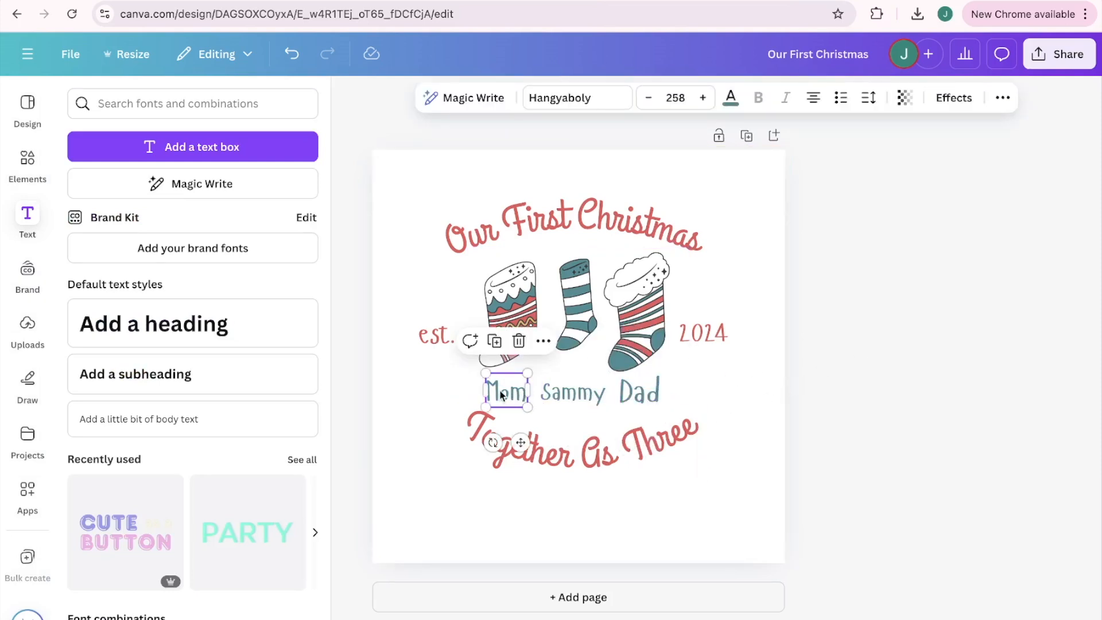
{"action": "double_click", "coordinate": [506, 391]}
{"action": "left_click", "coordinate": [669, 96]}
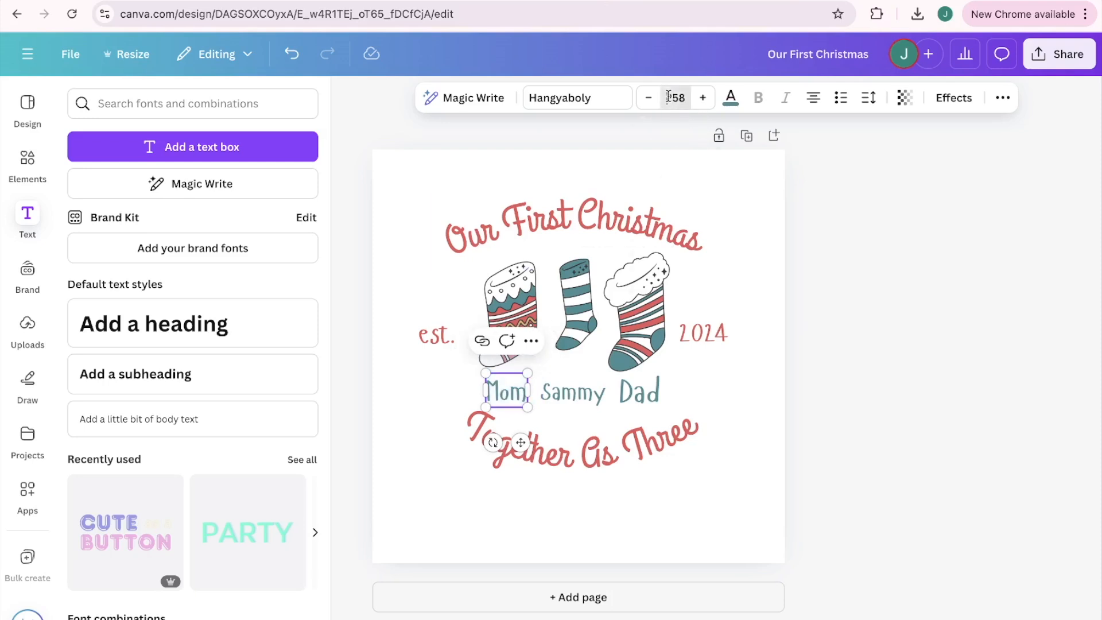
{"action": "type", "text": "2"}
{"action": "type", "text": "5"}
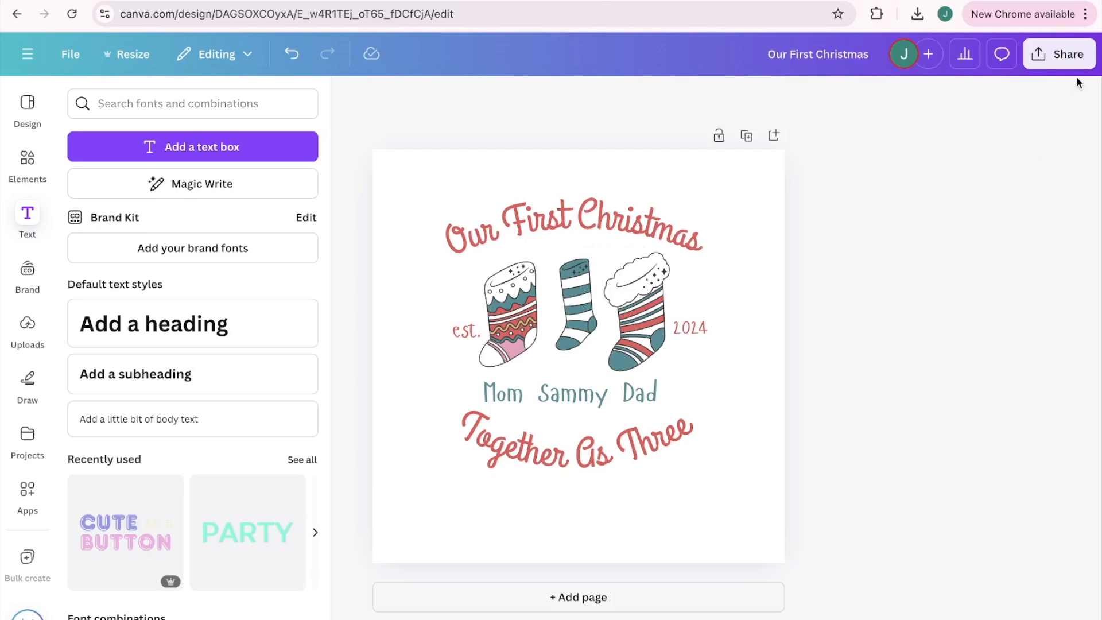
Download the design as a 5,000 × 5,000 px PNG with a transparent background
{"action": "left_click", "coordinate": [1067, 57]}
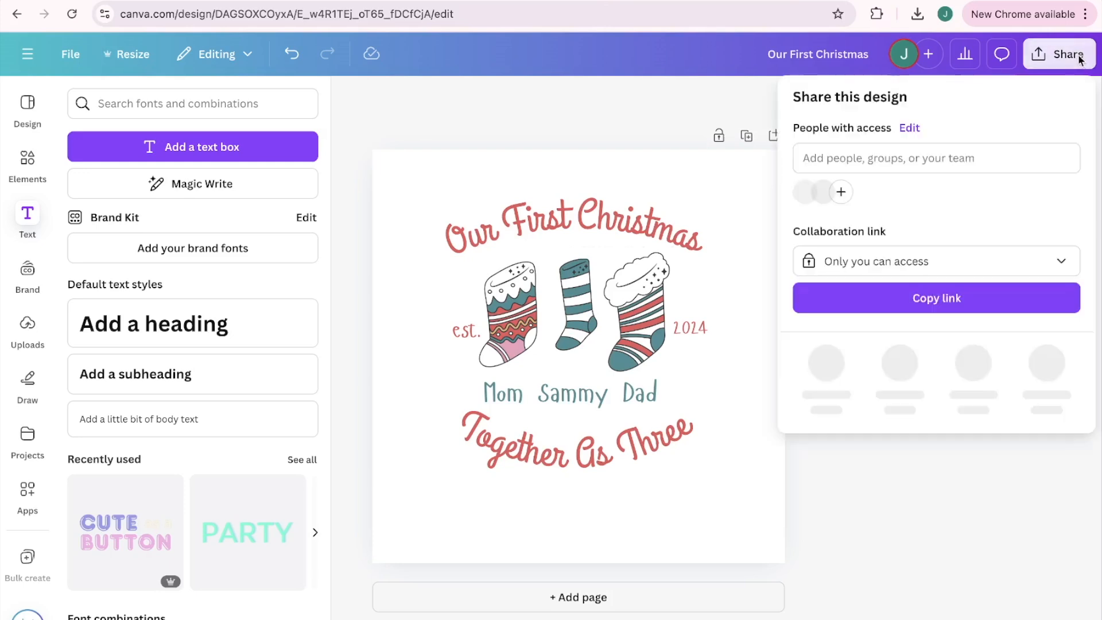
{"action": "left_click", "coordinate": [836, 364]}
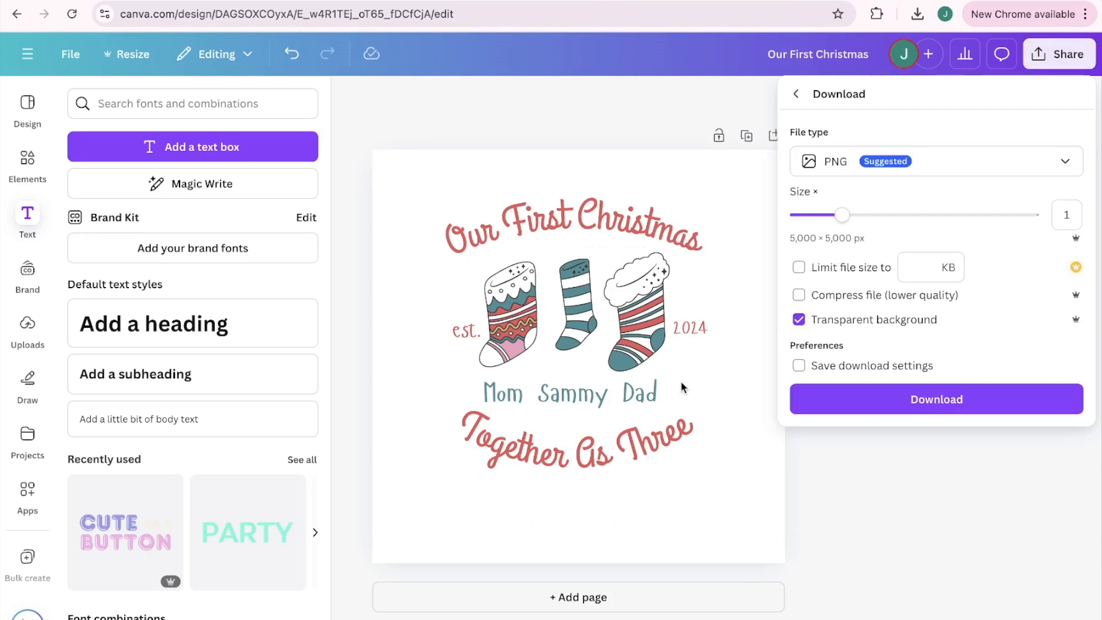
{"action": "left_click", "coordinate": [999, 401]}
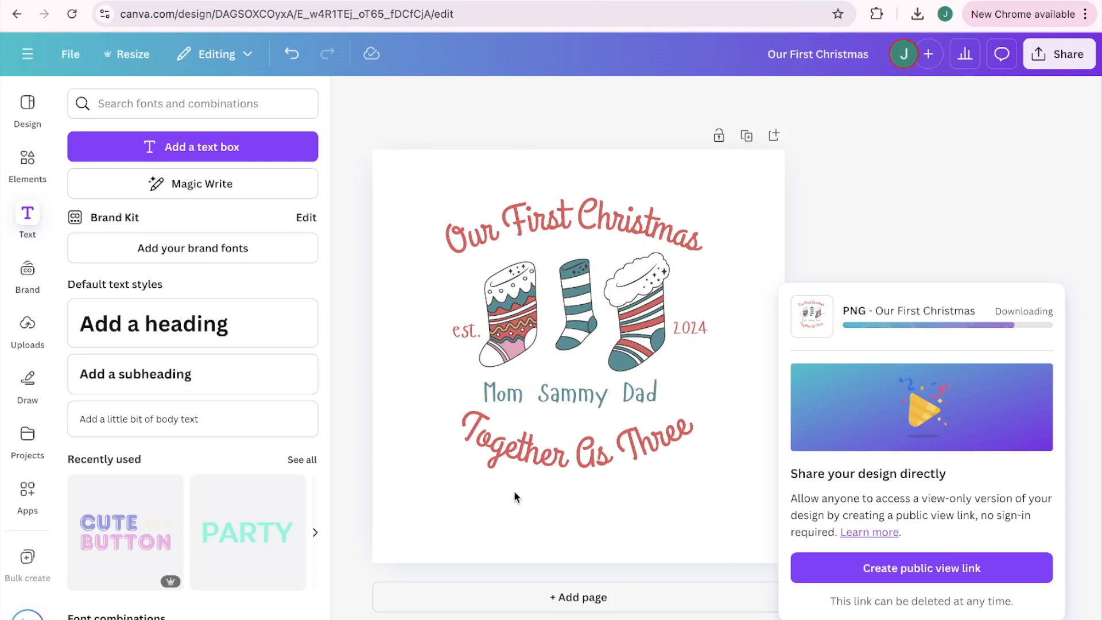
Replace the child's name between "Mom" and "Dad" with another first name and open the design's sharing options
{"action": "left_click", "coordinate": [575, 391]}
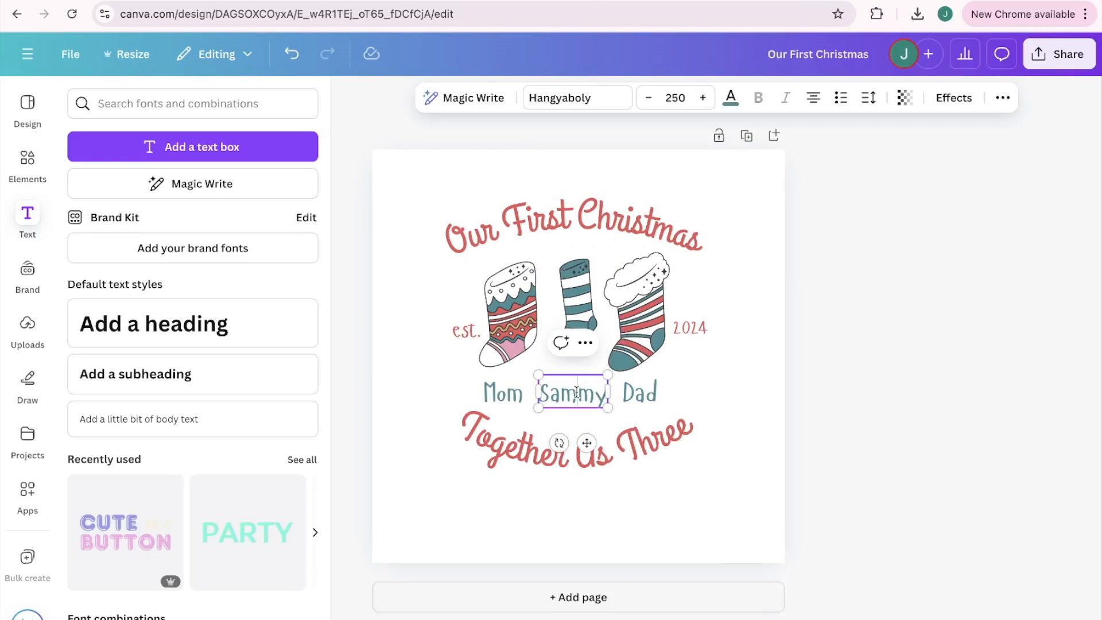
{"action": "double_click", "coordinate": [575, 391]}
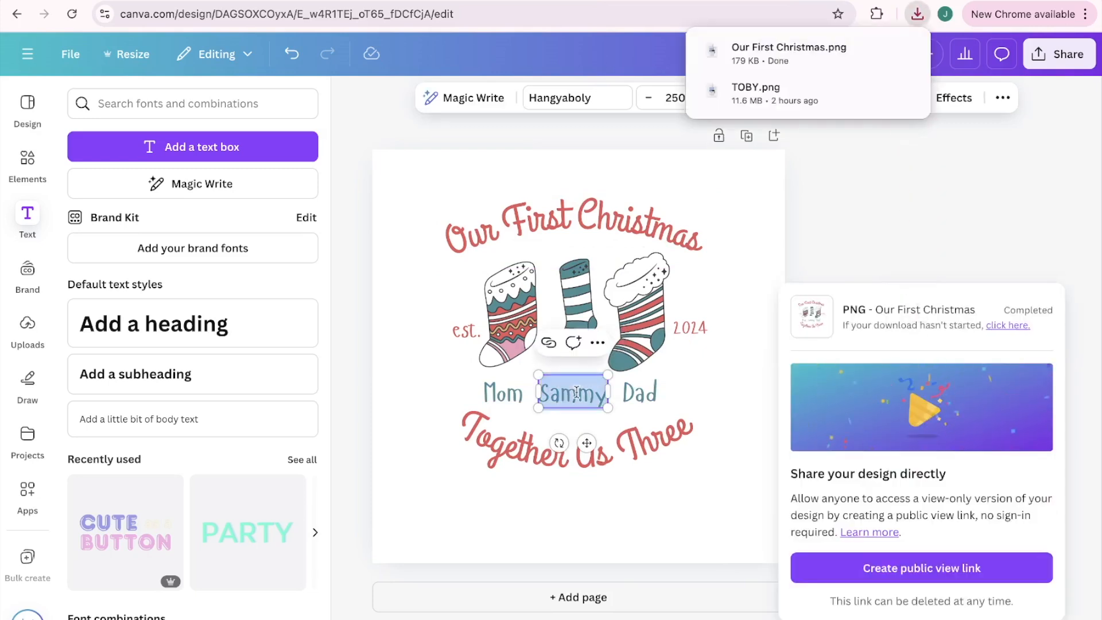
{"action": "type", "text": "Mark"}
{"action": "left_click", "coordinate": [742, 395]}
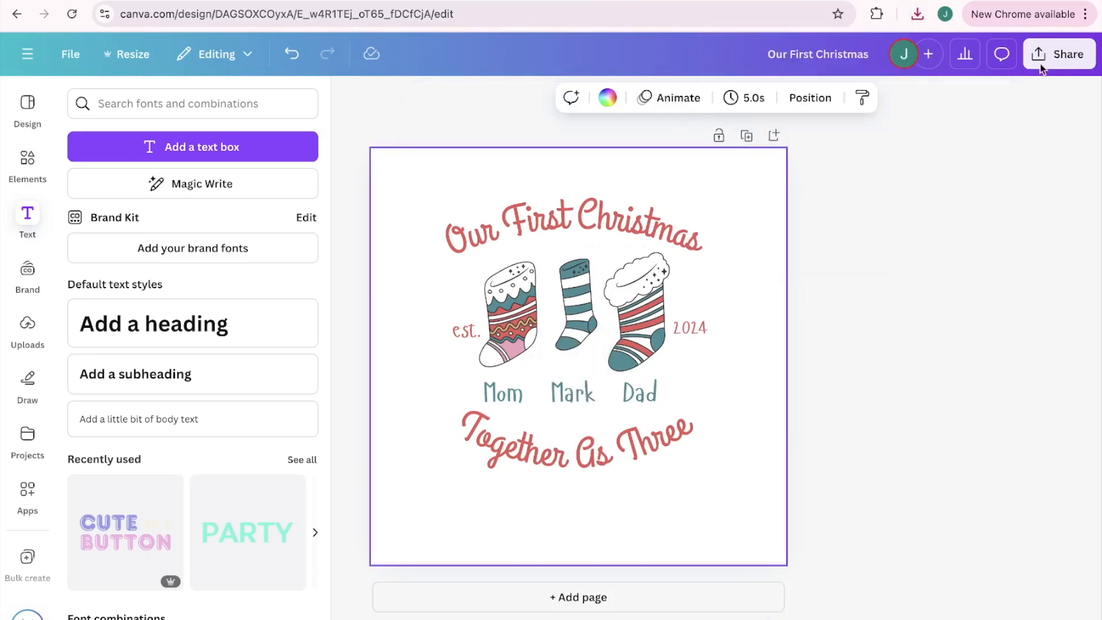
{"action": "left_click", "coordinate": [1057, 54]}
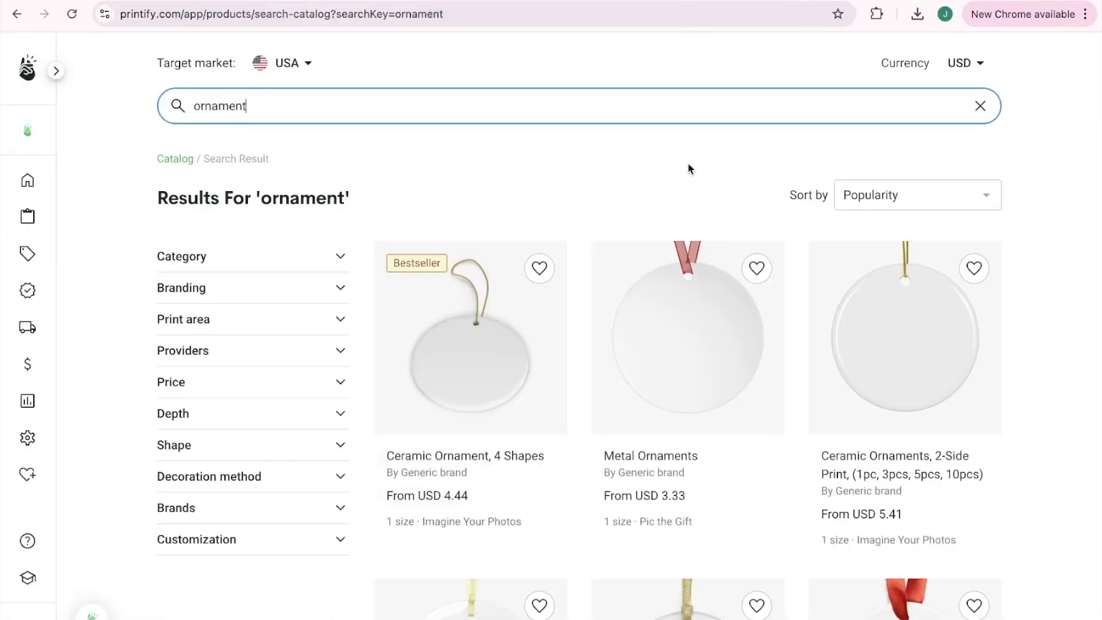
In Printify's ornament search results, choose "Ceramic Ornament, 4 Shapes" and start designing with a local USA provider
{"action": "scroll", "coordinate": [688, 163], "scroll_direction": "down", "scroll_amount": 3}
{"action": "scroll", "coordinate": [688, 172], "scroll_direction": "up", "scroll_amount": 1}
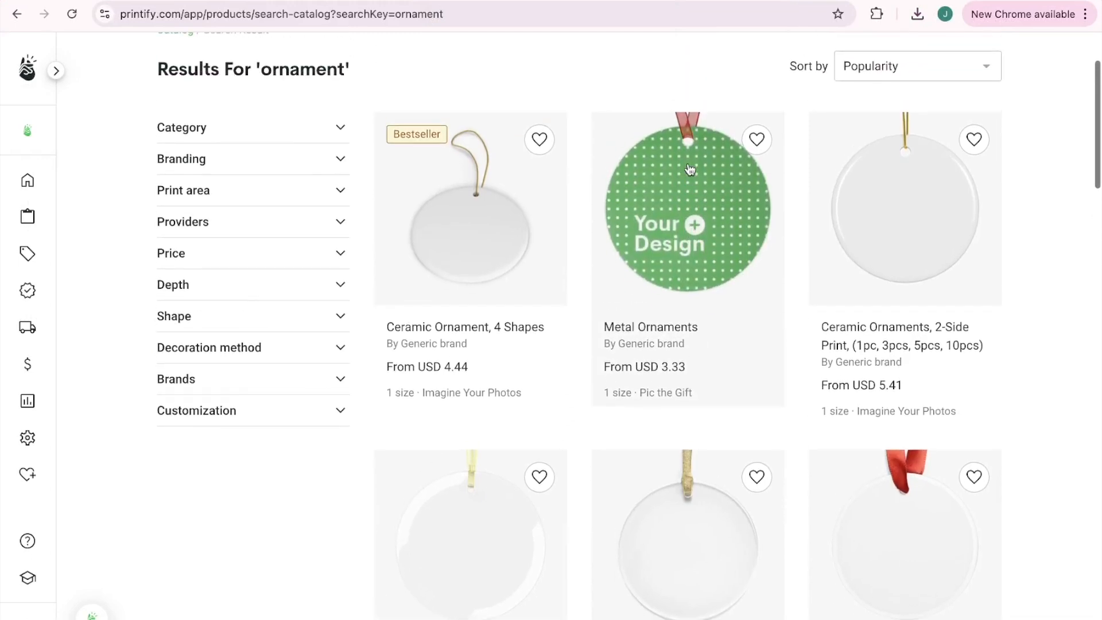
{"action": "left_click", "coordinate": [471, 234]}
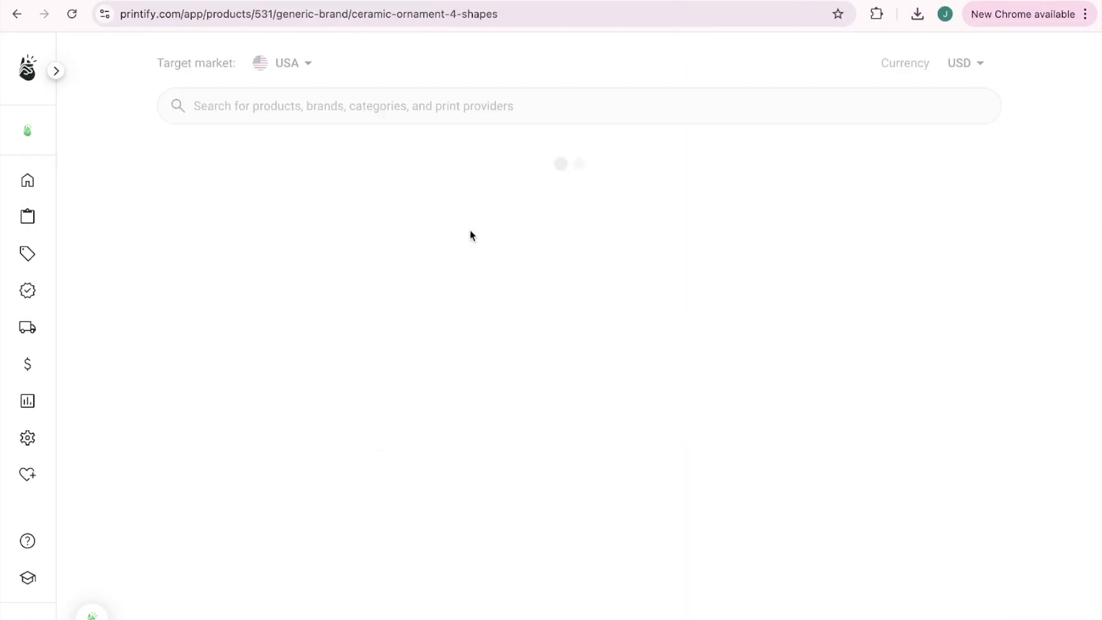
{"action": "scroll", "coordinate": [470, 234], "scroll_direction": "down", "scroll_amount": 5}
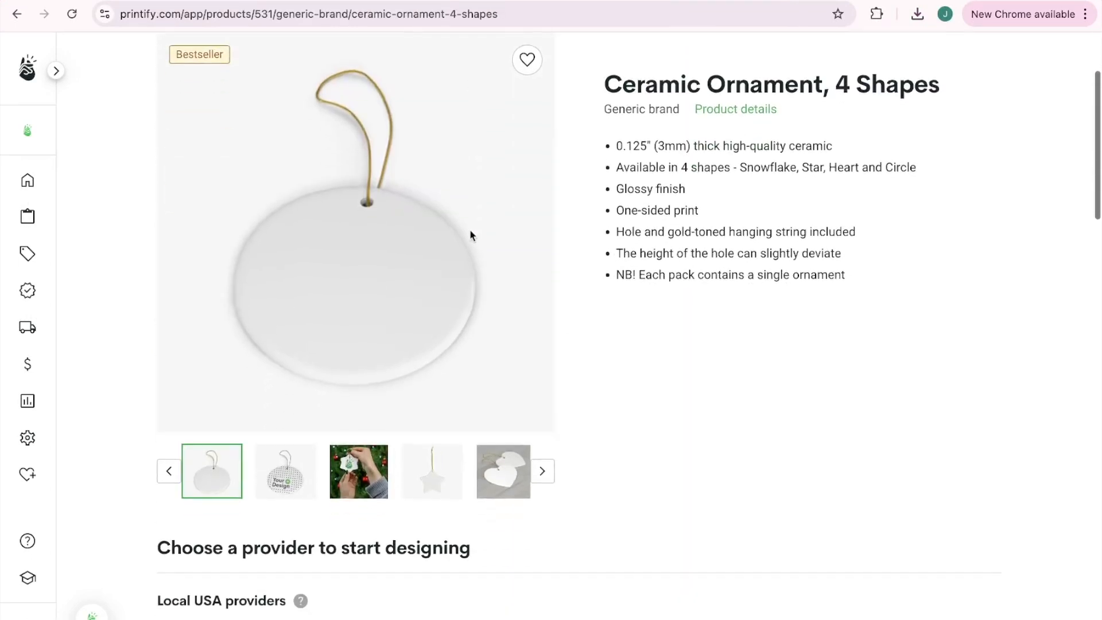
{"action": "scroll", "coordinate": [1039, 484], "scroll_direction": "down", "scroll_amount": 1}
{"action": "left_click", "coordinate": [951, 497]}
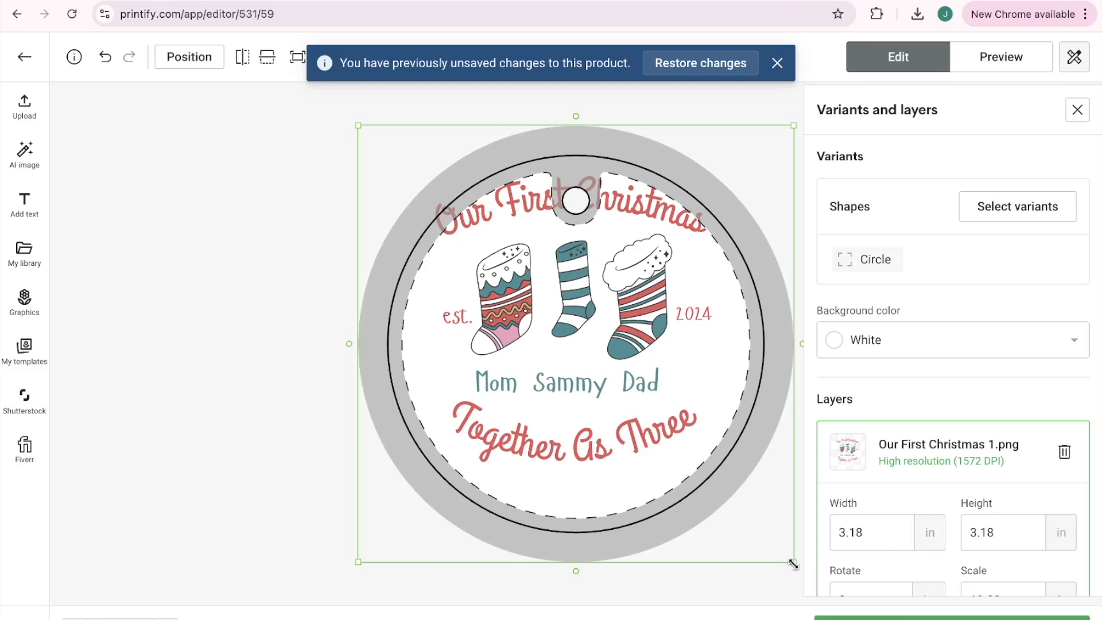
Scale the artwork to about 2.94 × 2.94 in and center it below the hanging hole within the circle's safe area
{"action": "left_click_drag", "start_coordinate": [791, 561], "coordinate": [740, 512]}
{"action": "left_click_drag", "start_coordinate": [659, 436], "coordinate": [687, 498]}
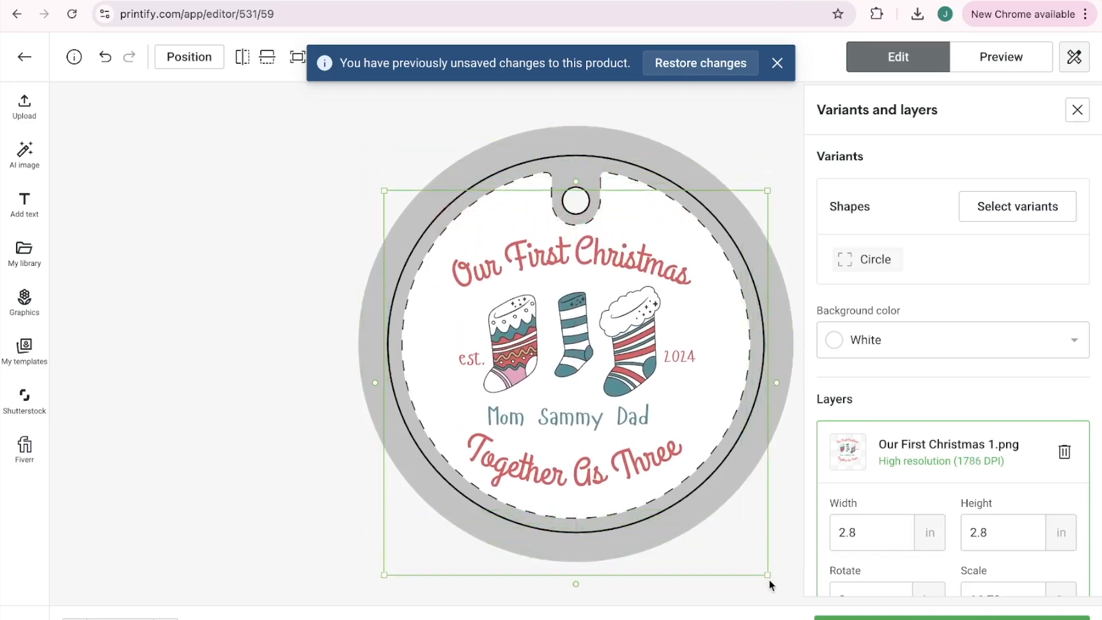
{"action": "left_click_drag", "start_coordinate": [768, 574], "coordinate": [780, 586]}
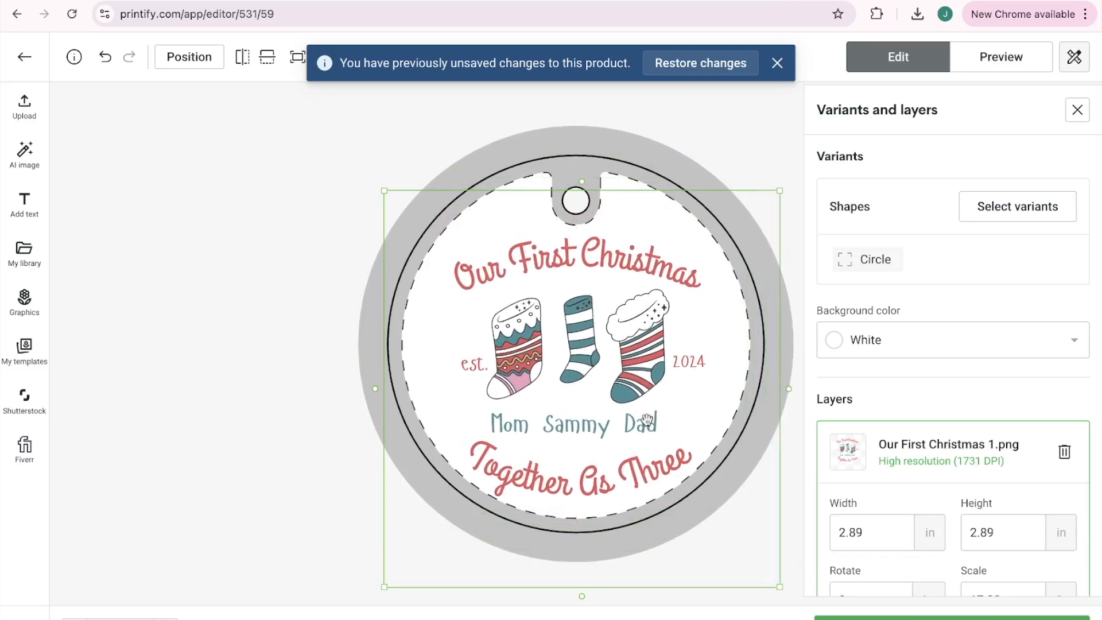
{"action": "left_click_drag", "start_coordinate": [596, 321], "coordinate": [594, 270]}
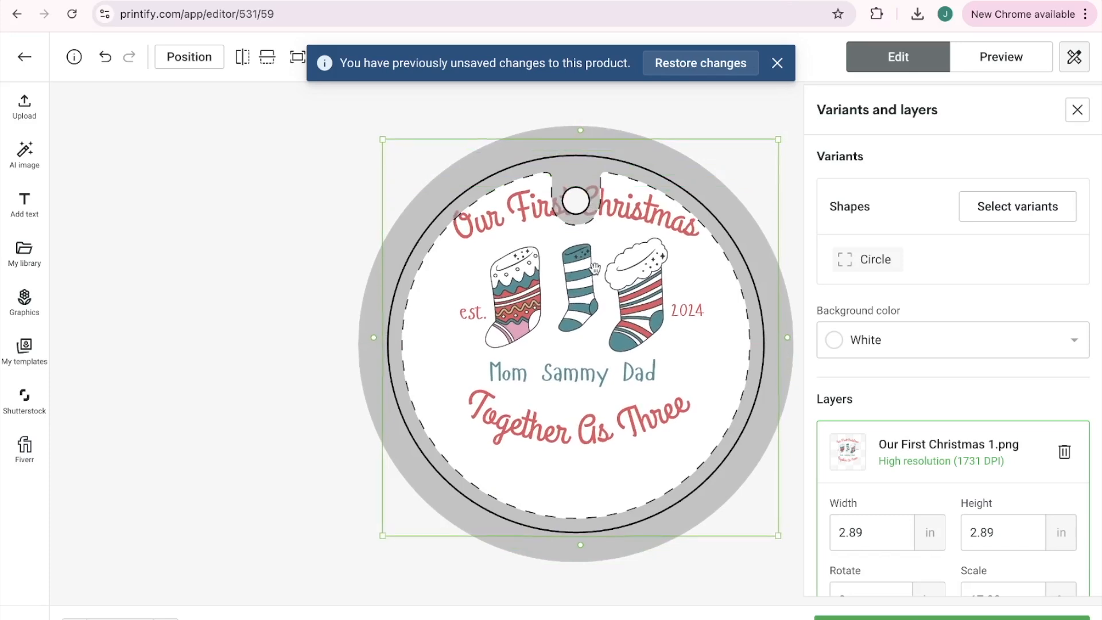
{"action": "left_click_drag", "start_coordinate": [579, 333], "coordinate": [582, 381]}
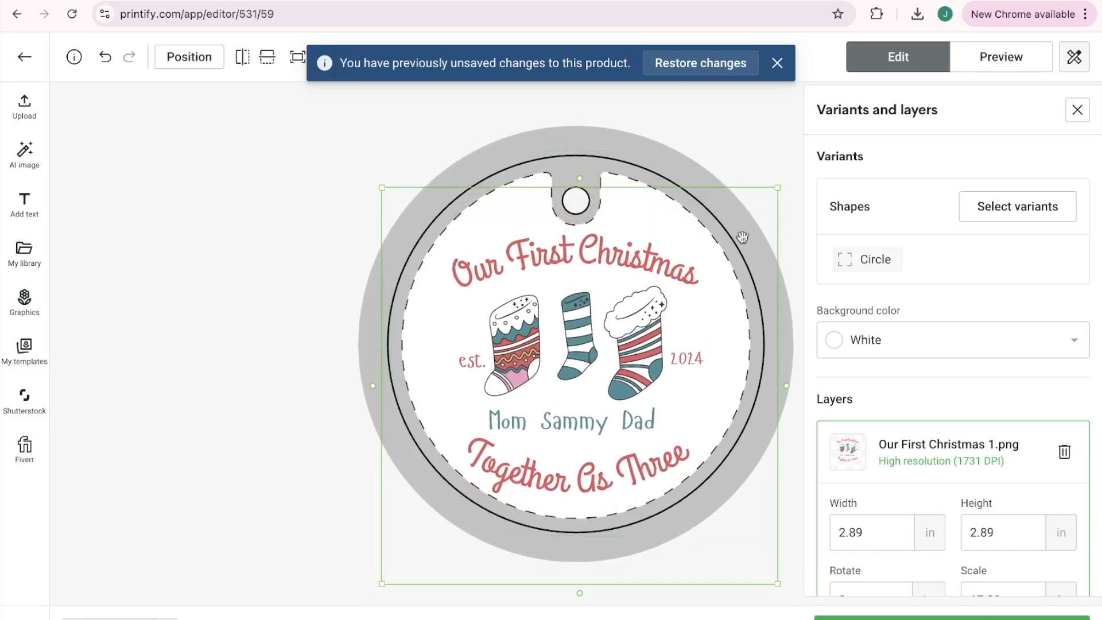
{"action": "left_click_drag", "start_coordinate": [780, 188], "coordinate": [786, 183]}
{"action": "left_click_drag", "start_coordinate": [674, 368], "coordinate": [667, 369]}
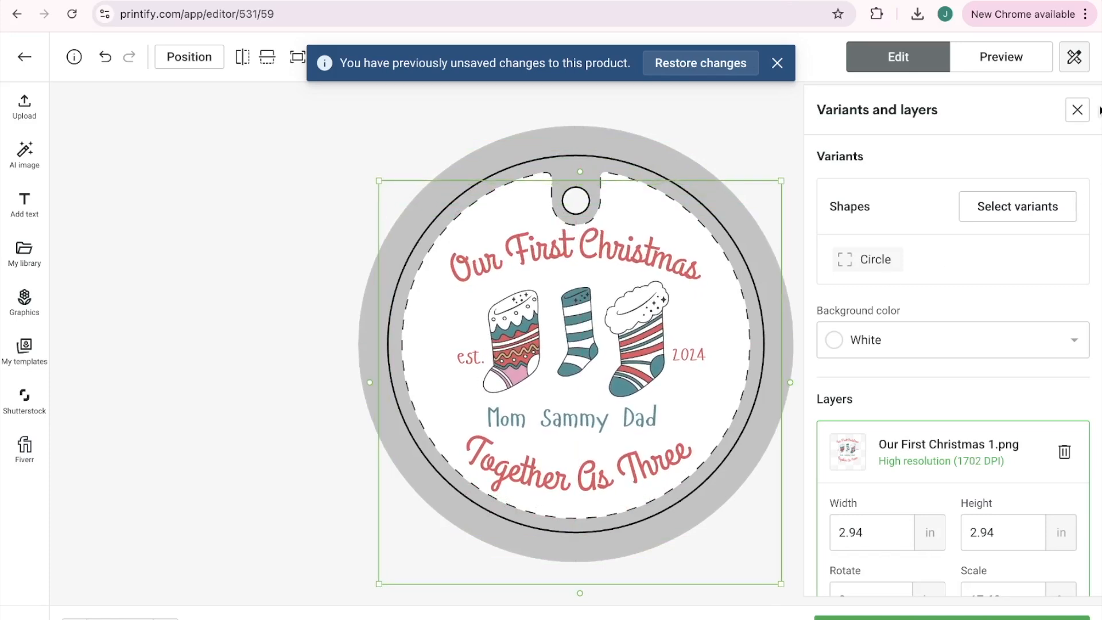
Preview the circle ornament and examine its Context 1 and Context 2 mockup views
{"action": "left_click", "coordinate": [1030, 56]}
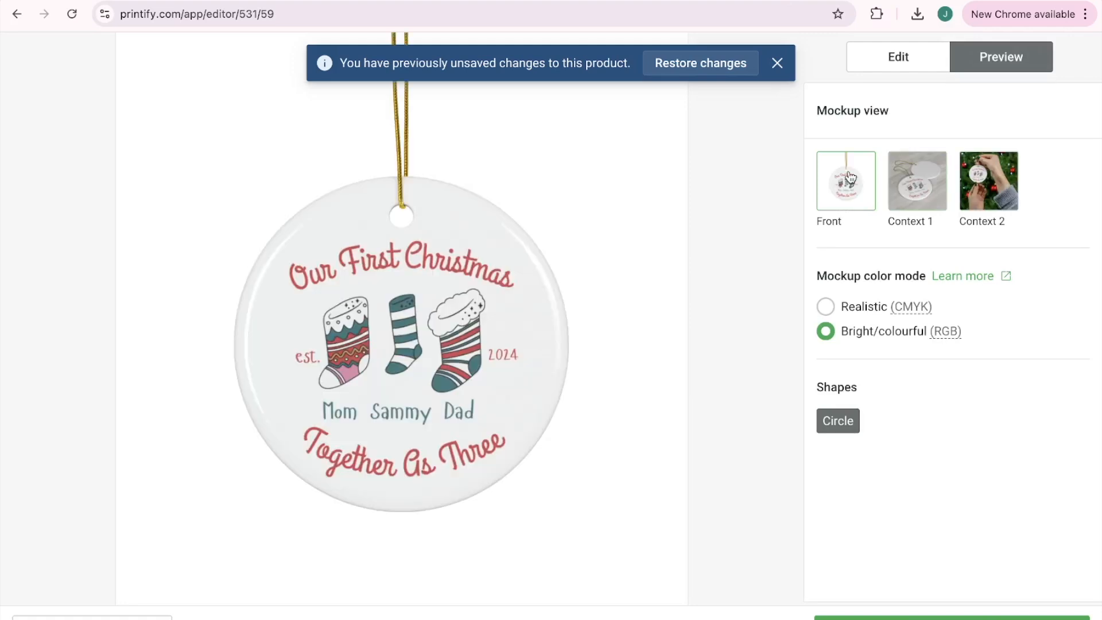
{"action": "left_click", "coordinate": [922, 193]}
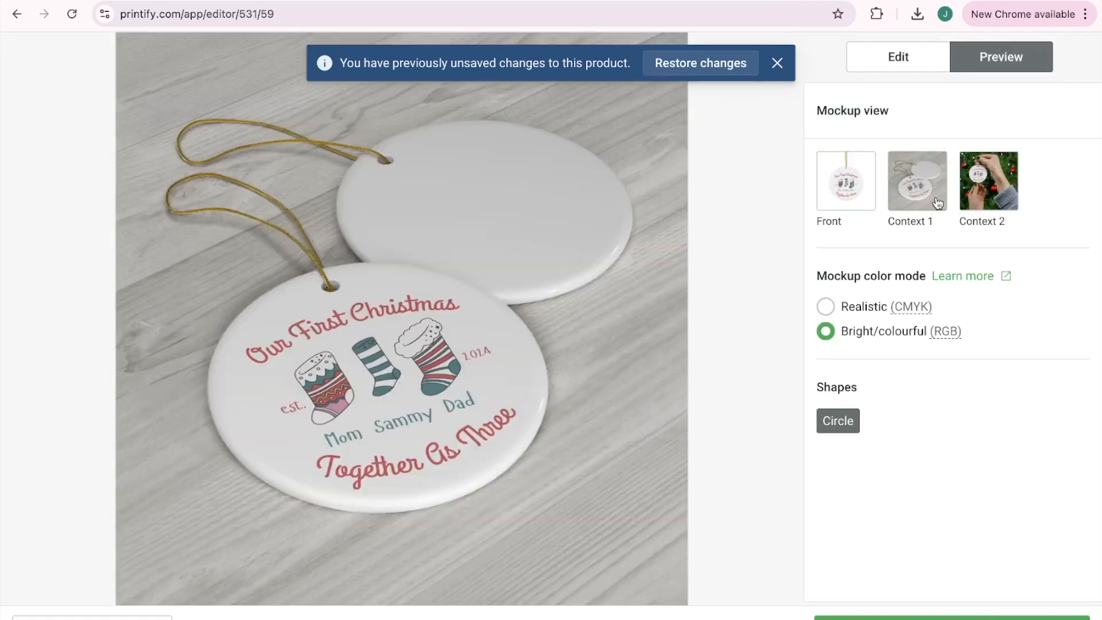
{"action": "left_click", "coordinate": [999, 180]}
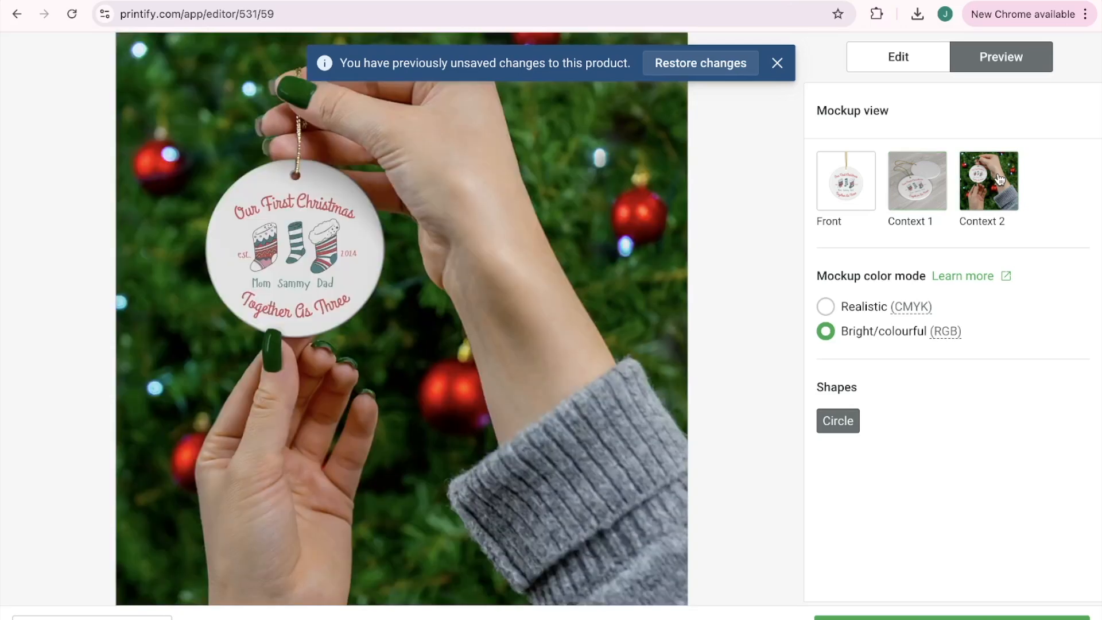
{"action": "left_click", "coordinate": [935, 190]}
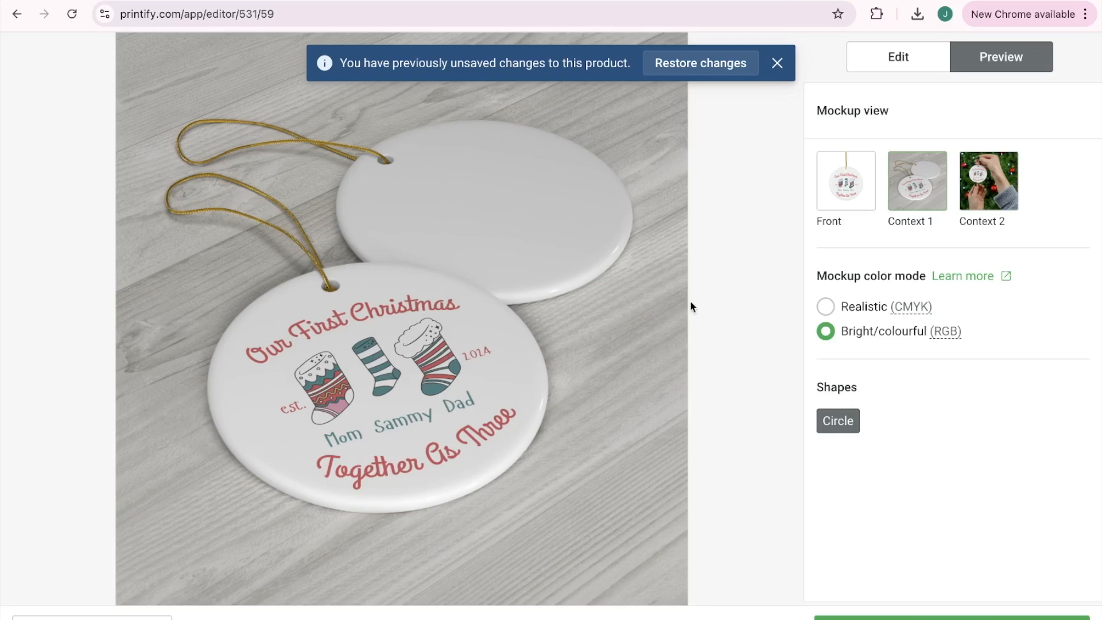
{"action": "left_click", "coordinate": [989, 188]}
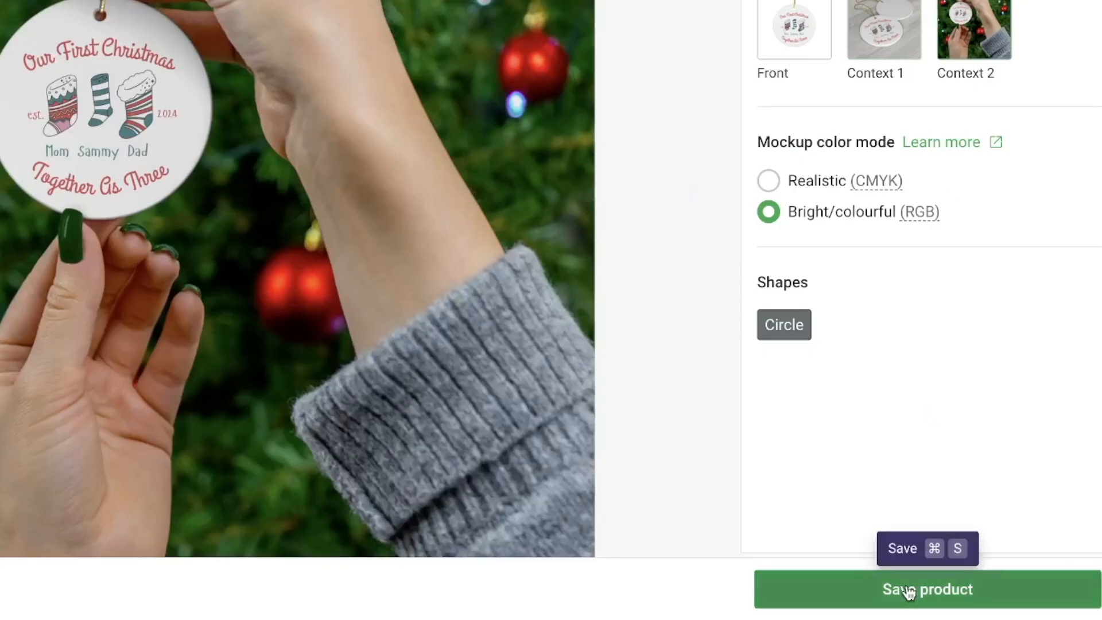
Save the ornament product, look over its details page and enlarge the Front mockup image
{"action": "left_click", "coordinate": [852, 591]}
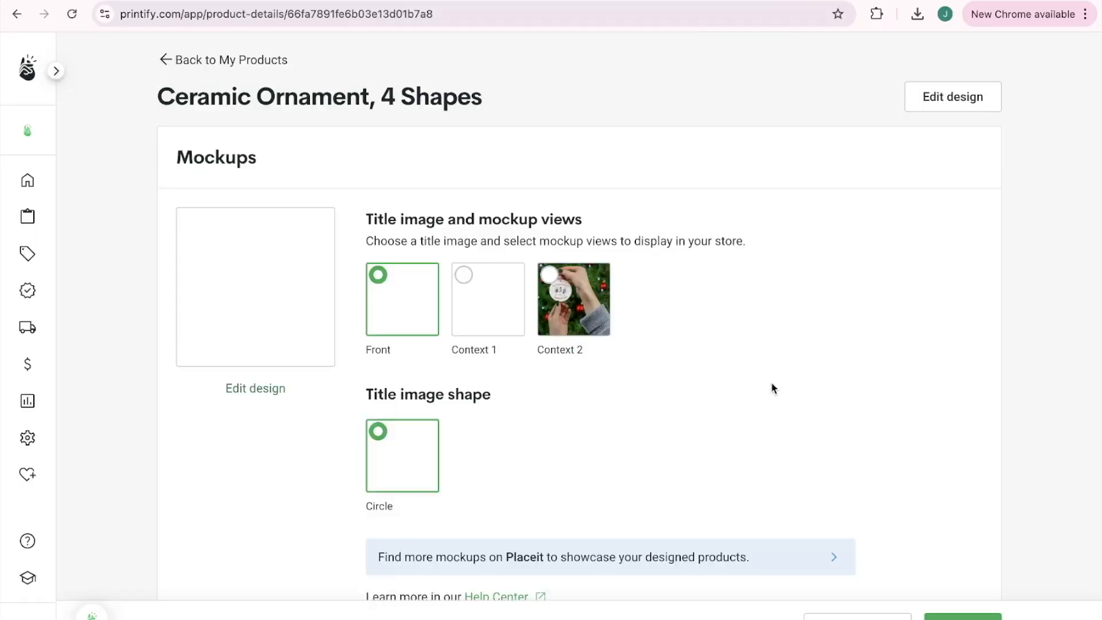
{"action": "scroll", "coordinate": [771, 387], "scroll_direction": "down", "scroll_amount": 8}
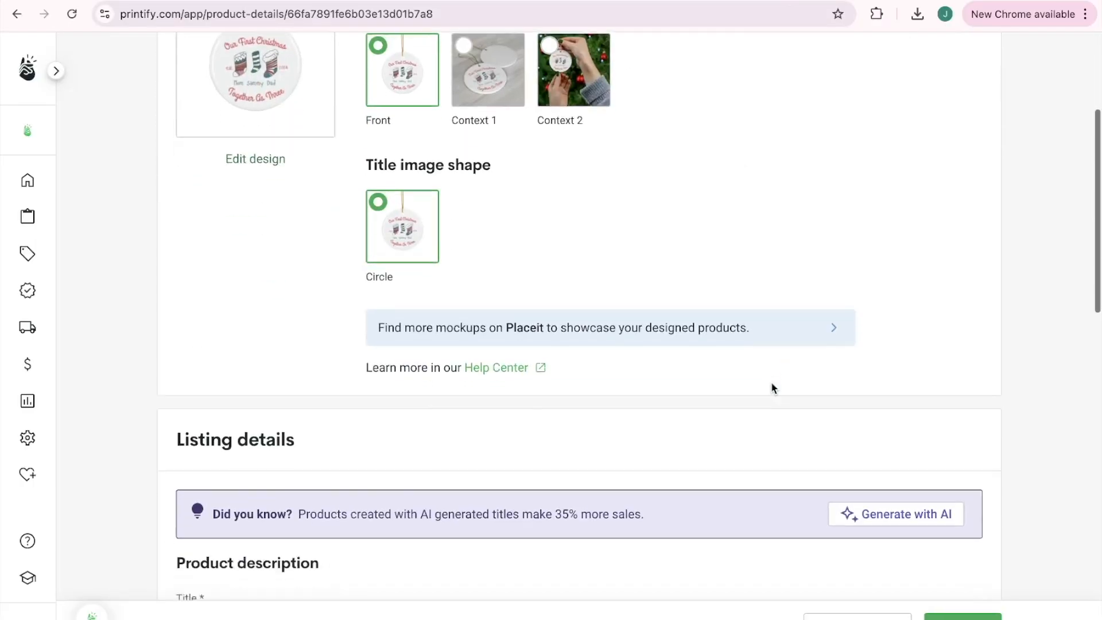
{"action": "scroll", "coordinate": [771, 387], "scroll_direction": "down", "scroll_amount": 3}
{"action": "scroll", "coordinate": [771, 388], "scroll_direction": "up", "scroll_amount": 8}
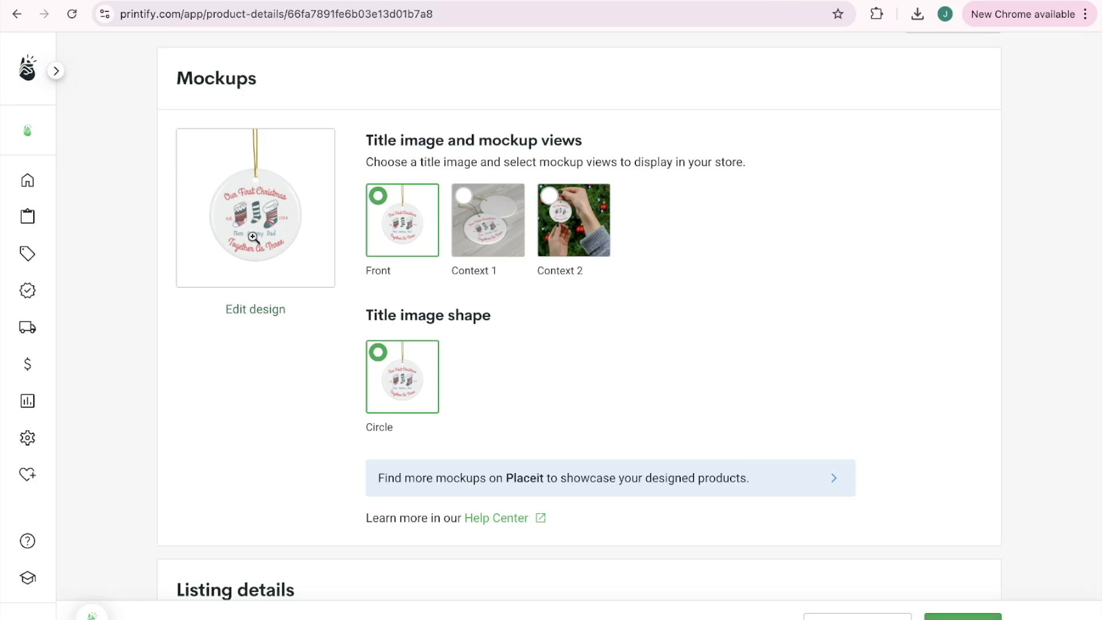
{"action": "left_click", "coordinate": [258, 300]}
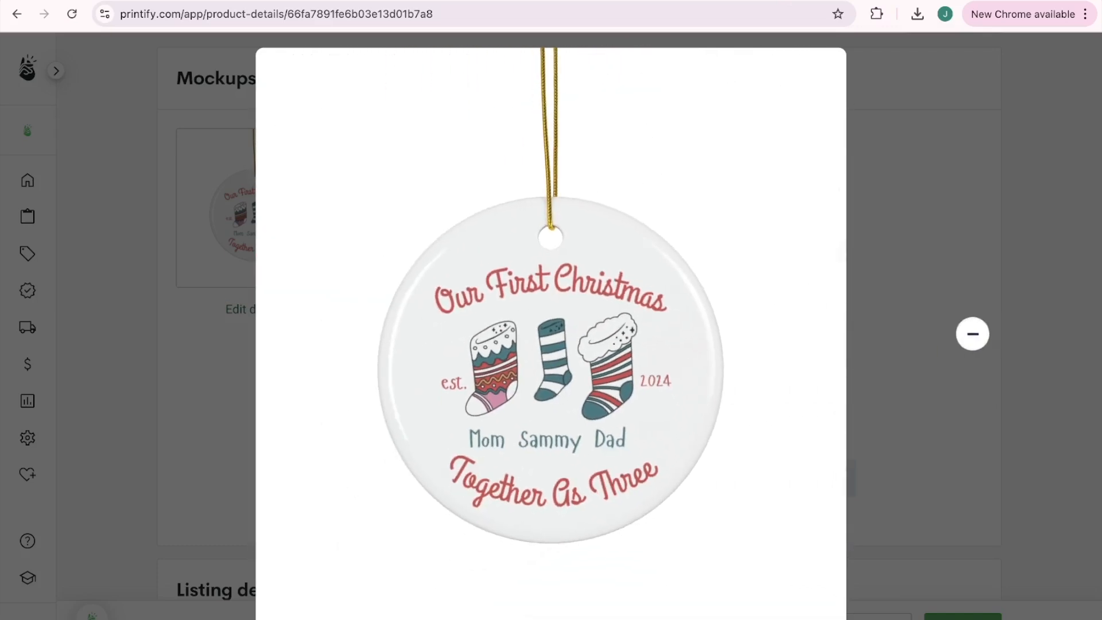
Close the enlarged mockup, switch to Etsy's Shop Manager and start a new listing
{"action": "left_click", "coordinate": [973, 334]}
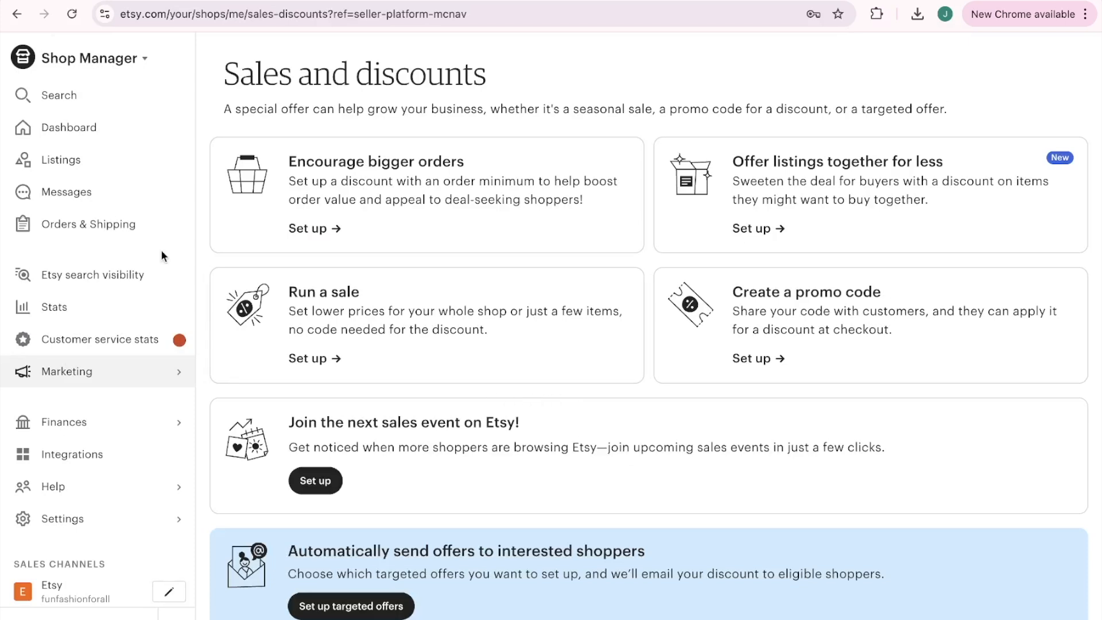
{"action": "left_click", "coordinate": [69, 164]}
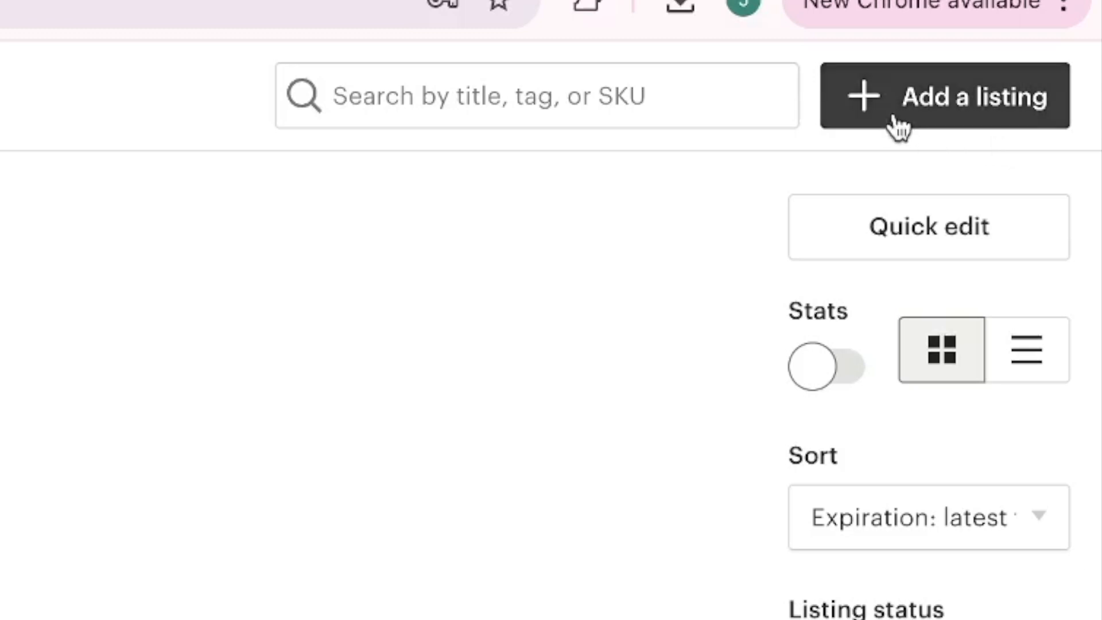
{"action": "left_click", "coordinate": [894, 112]}
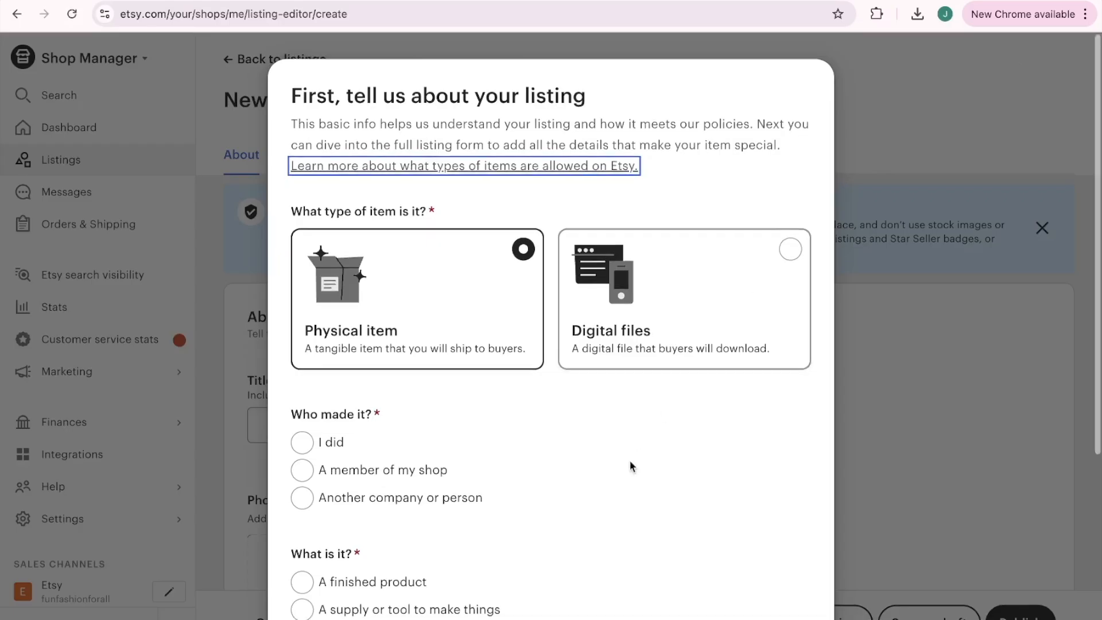
Describe the physical item as made by another company or person, a finished product, and Made To Order
{"action": "scroll", "coordinate": [629, 461], "scroll_direction": "down", "scroll_amount": 2}
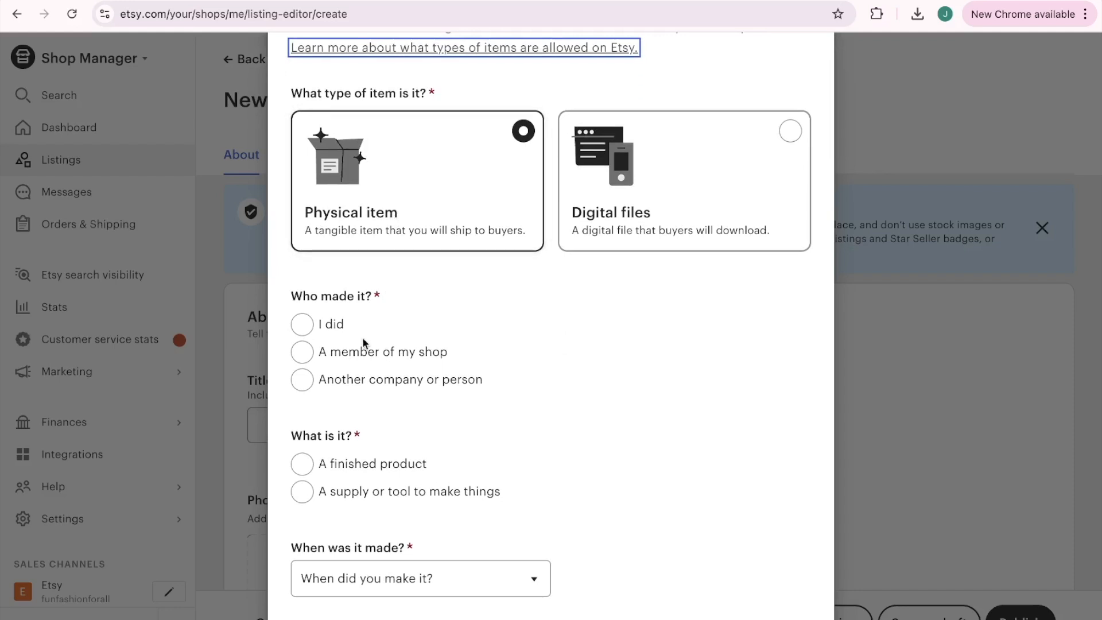
{"action": "left_click", "coordinate": [307, 392]}
{"action": "scroll", "coordinate": [484, 439], "scroll_direction": "down", "scroll_amount": 3}
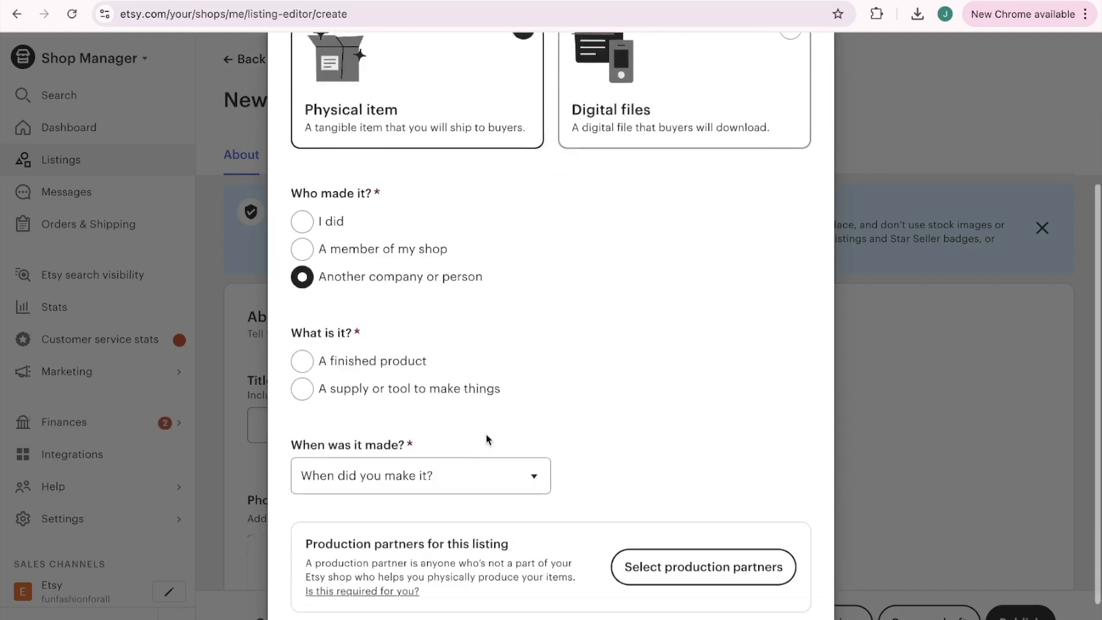
{"action": "left_click", "coordinate": [411, 304]}
{"action": "left_click", "coordinate": [445, 418]}
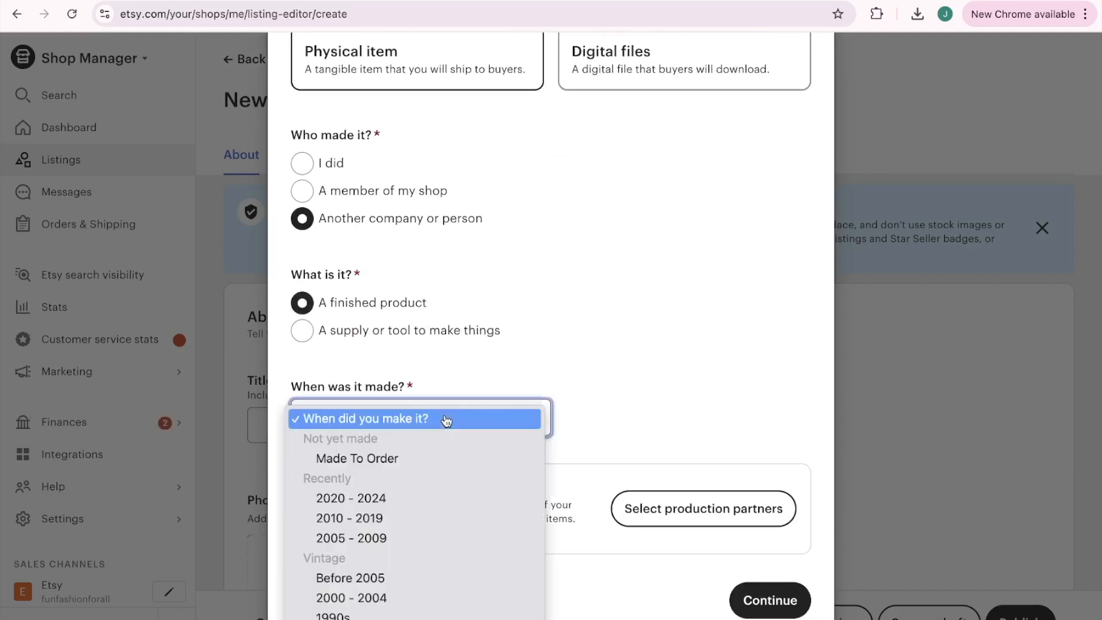
{"action": "left_click", "coordinate": [374, 459]}
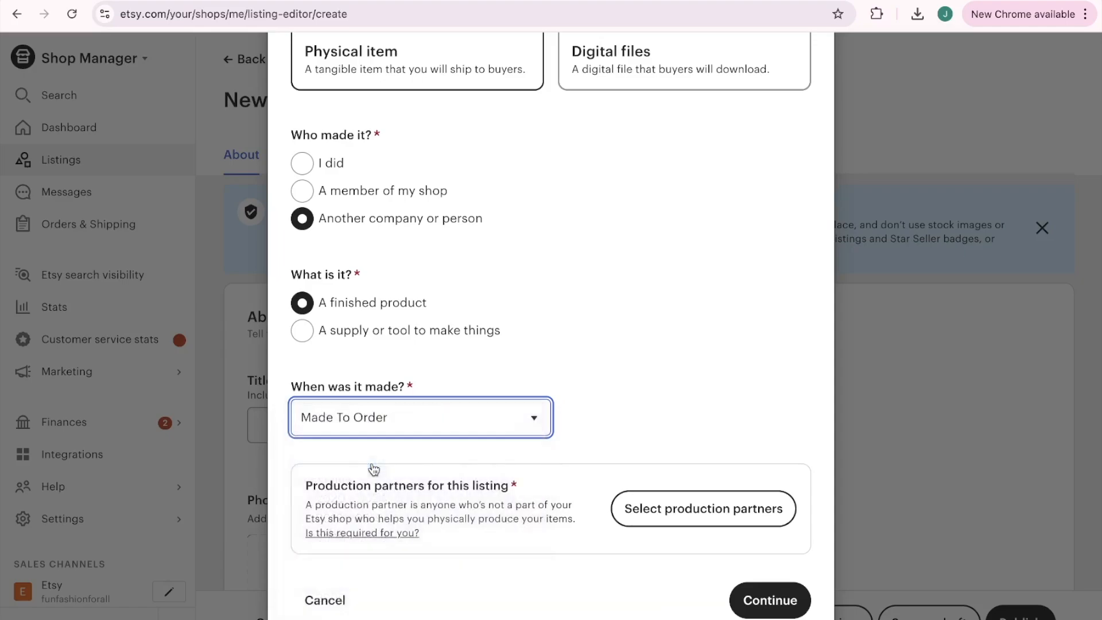
Assign Printify as the listing's production partner and continue to the full listing form
{"action": "left_click", "coordinate": [677, 508]}
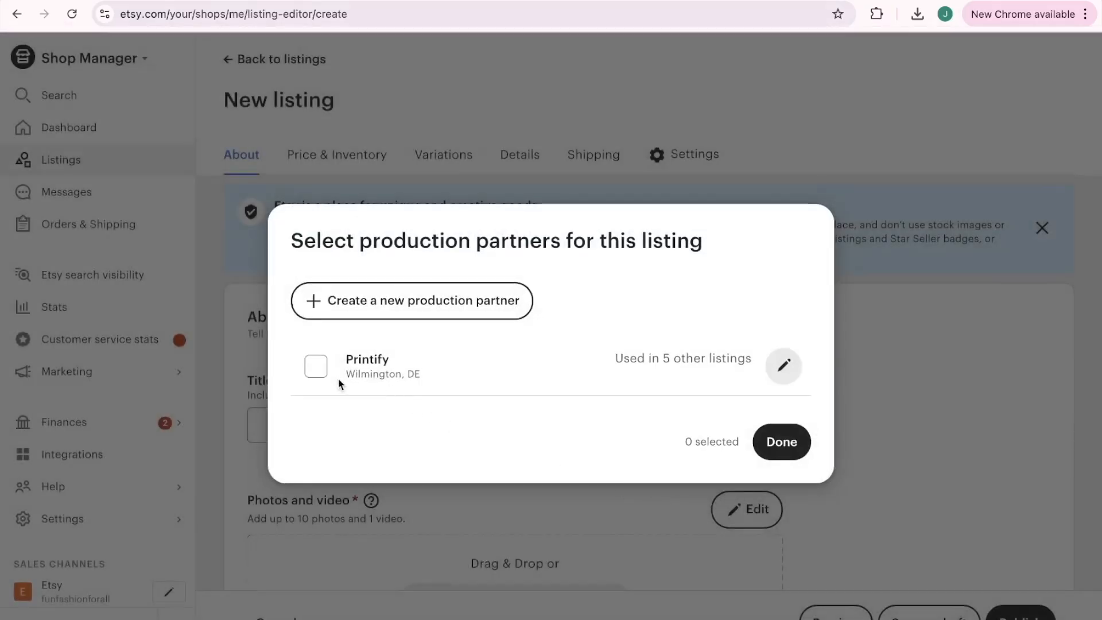
{"action": "left_click", "coordinate": [314, 371]}
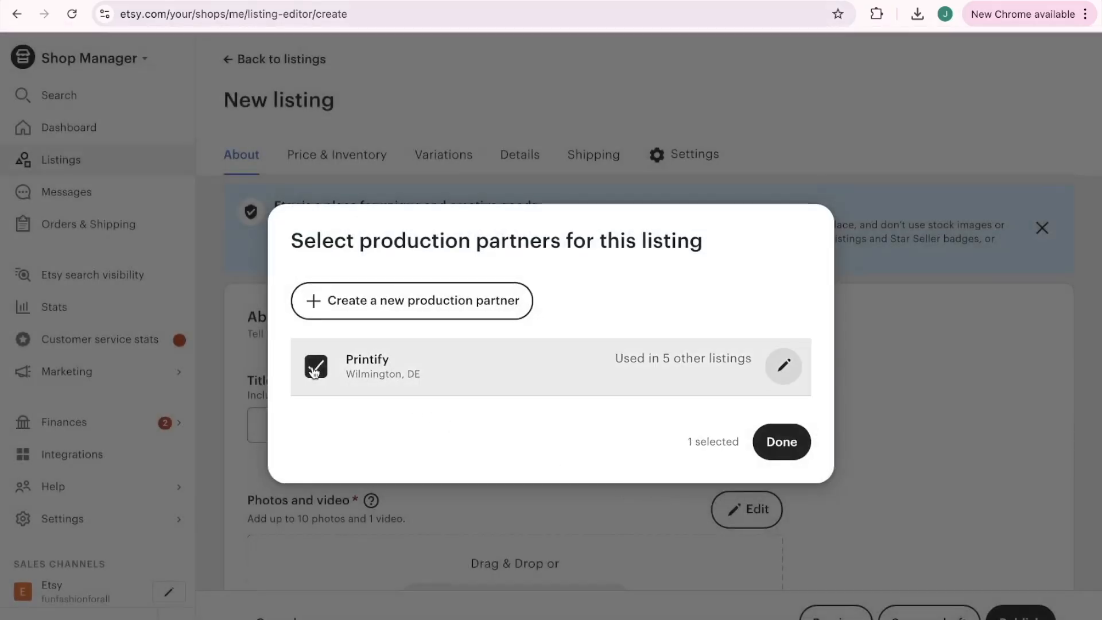
{"action": "left_click", "coordinate": [783, 449]}
{"action": "left_click", "coordinate": [769, 587]}
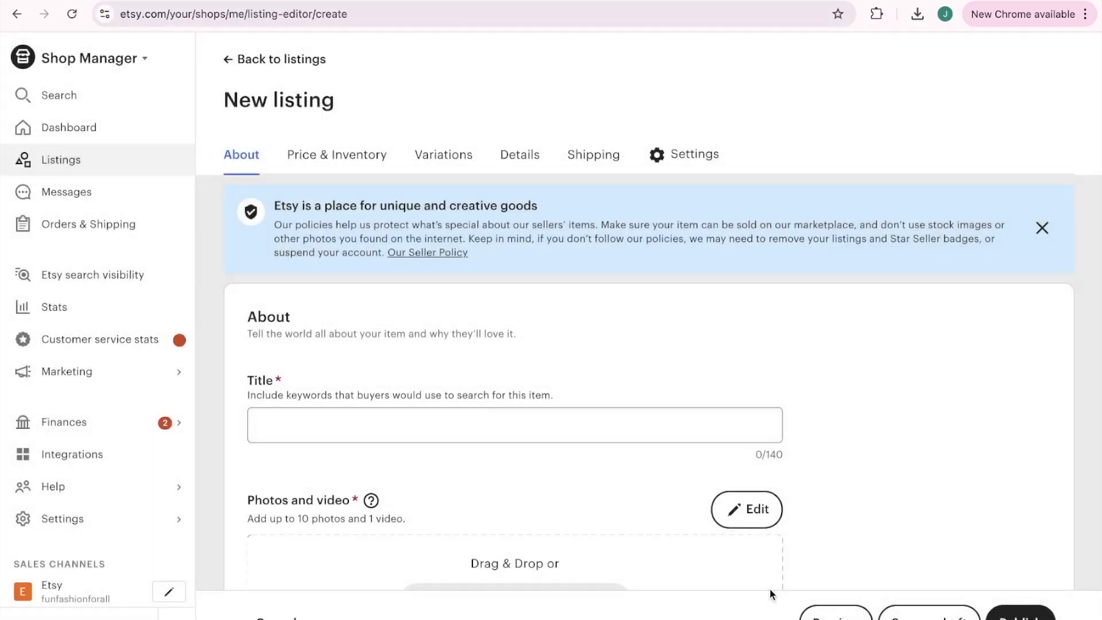
Enter "Add title here" as the listing's placeholder title
{"action": "scroll", "coordinate": [440, 371], "scroll_direction": "down", "scroll_amount": 1}
{"action": "left_click", "coordinate": [439, 371]}
{"action": "type", "text": "Add "}
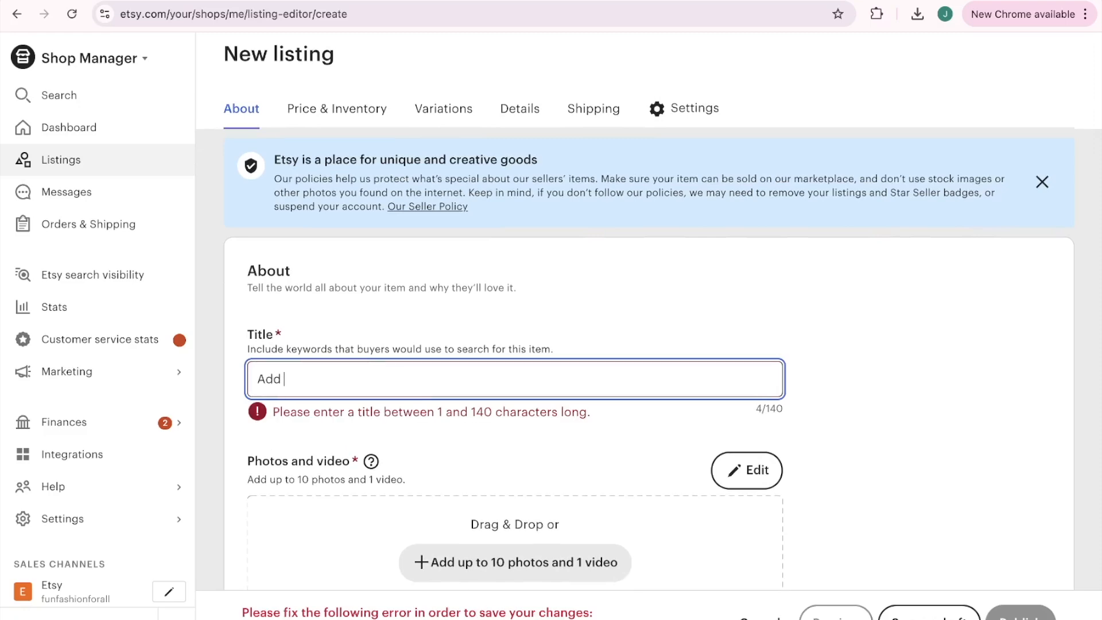
{"action": "type", "text": "title her"}
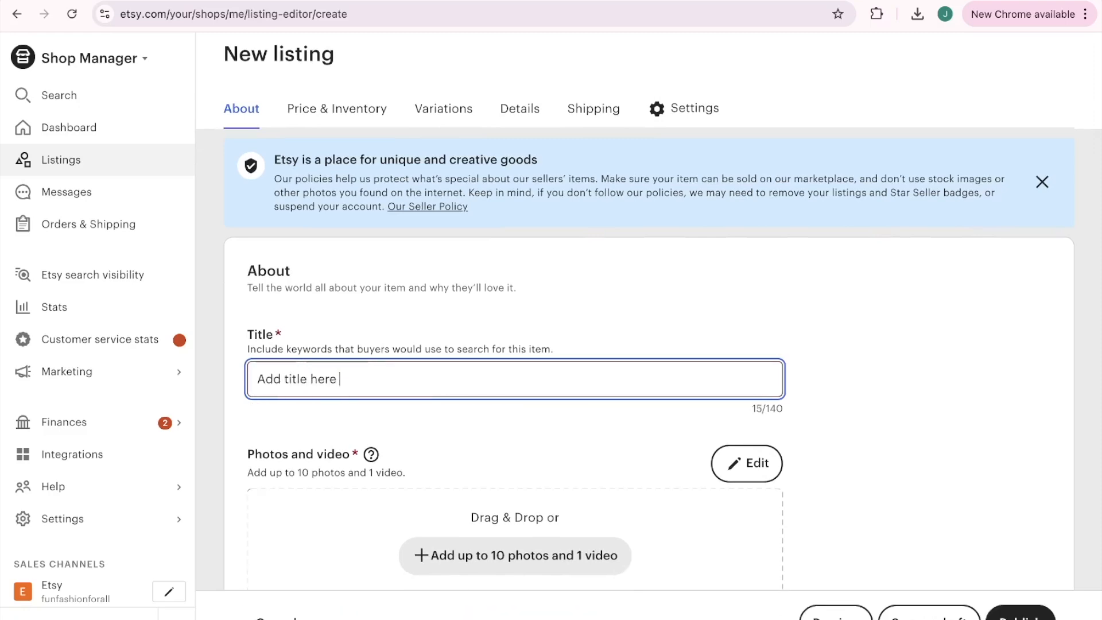
{"action": "type", "text": "e"}
Upload the round ornament mockup as the listing's primary photo
{"action": "scroll", "coordinate": [649, 330], "scroll_direction": "down", "scroll_amount": 8}
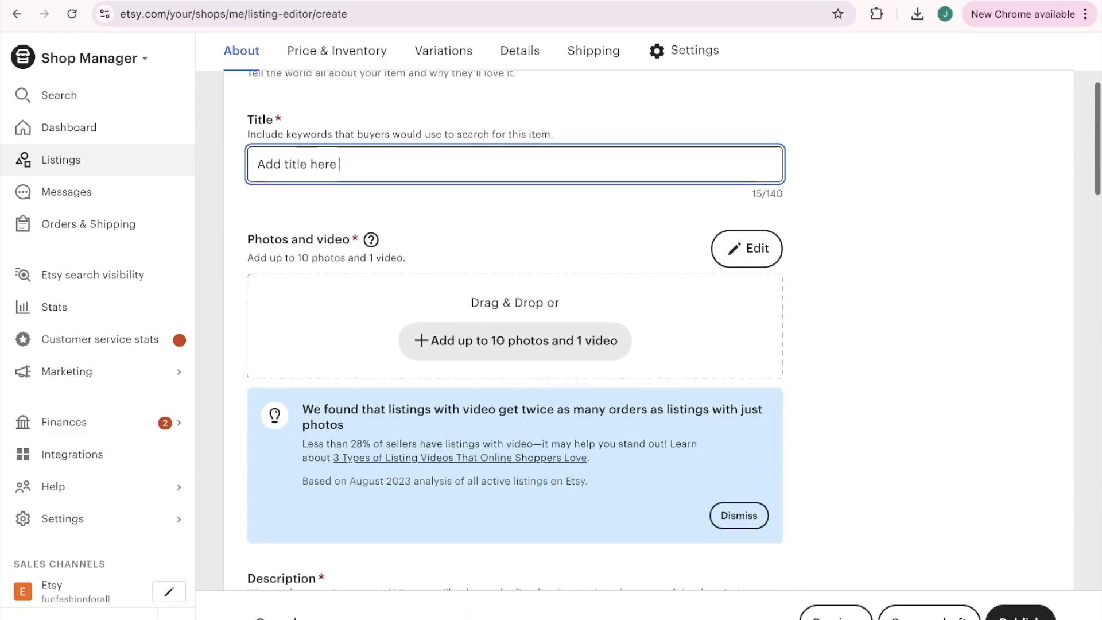
{"action": "scroll", "coordinate": [648, 330], "scroll_direction": "up", "scroll_amount": 5}
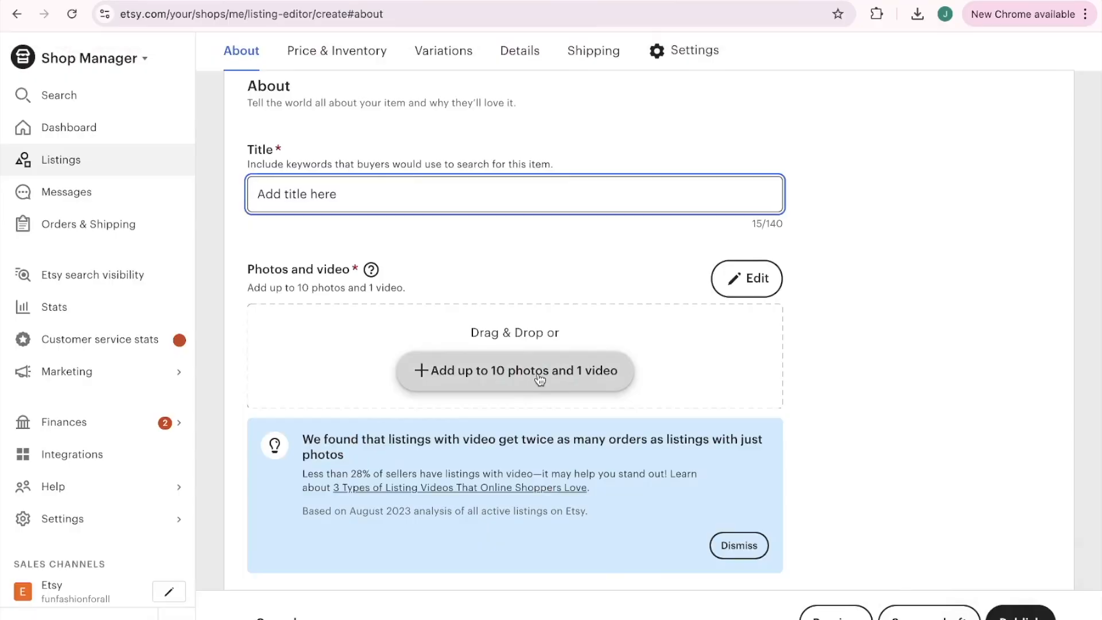
{"action": "scroll", "coordinate": [537, 373], "scroll_direction": "down", "scroll_amount": 1}
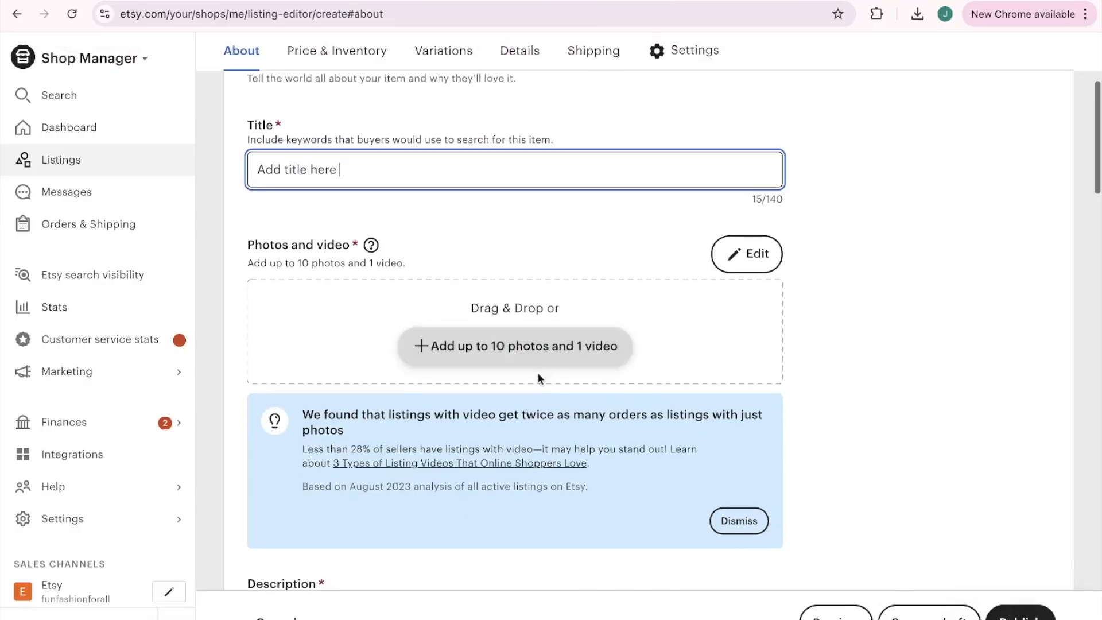
{"action": "left_click", "coordinate": [514, 350]}
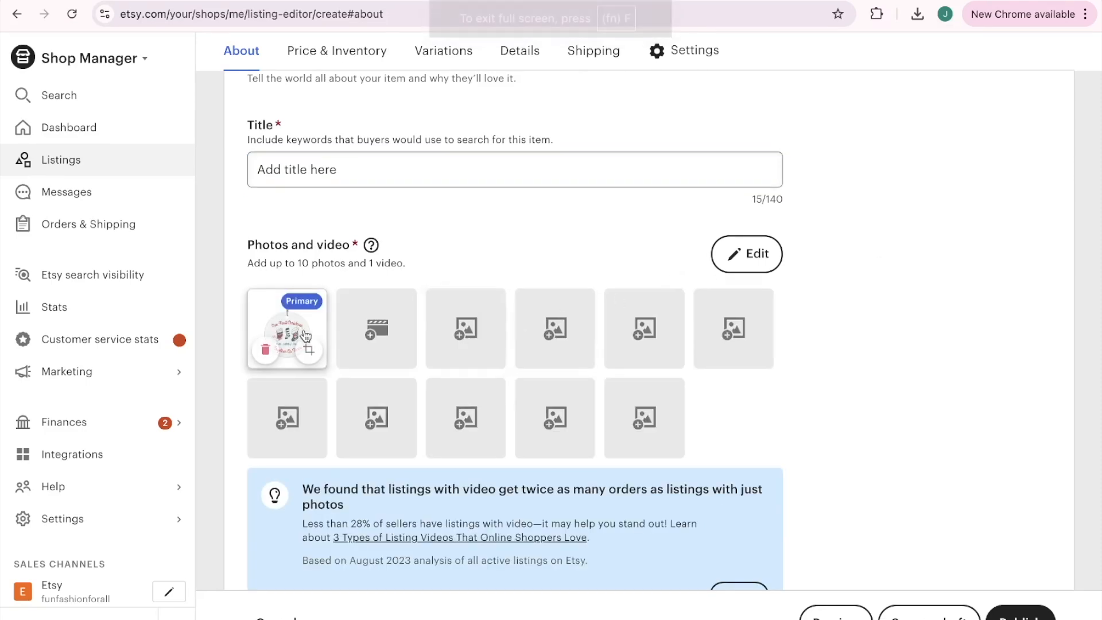
Enlarge and reposition the listing thumbnail so the whole round ornament fills the frame, and accept the adjustment
{"action": "scroll", "coordinate": [531, 433], "scroll_direction": "down", "scroll_amount": 3}
{"action": "scroll", "coordinate": [532, 433], "scroll_direction": "down", "scroll_amount": 5}
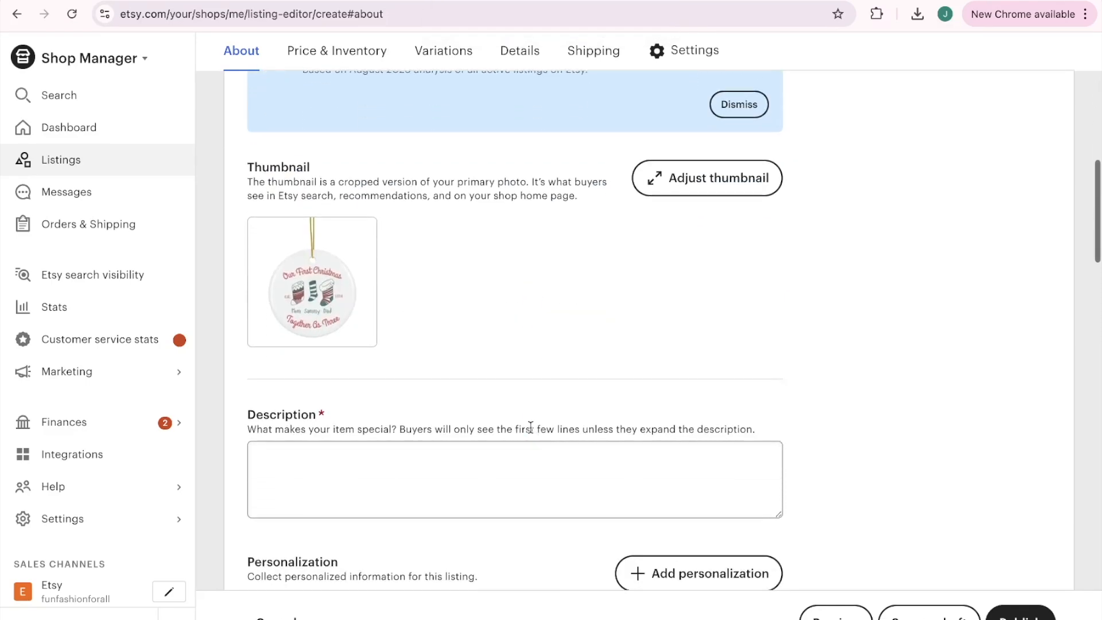
{"action": "left_click", "coordinate": [709, 183]}
{"action": "left_click_drag", "start_coordinate": [456, 469], "coordinate": [536, 478]}
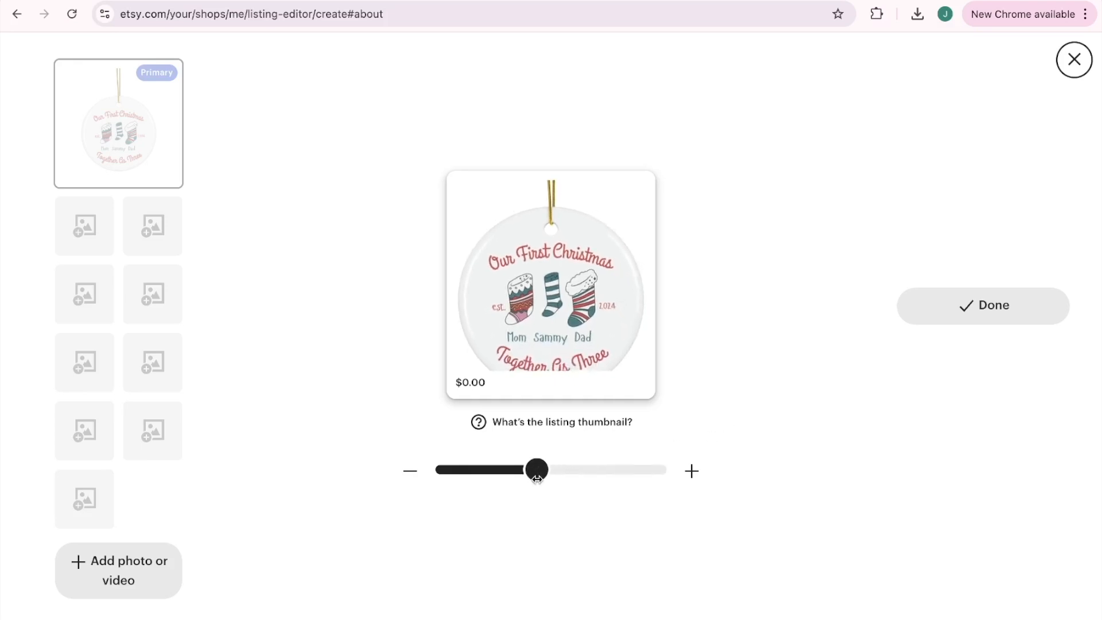
{"action": "left_click_drag", "start_coordinate": [595, 313], "coordinate": [599, 280]}
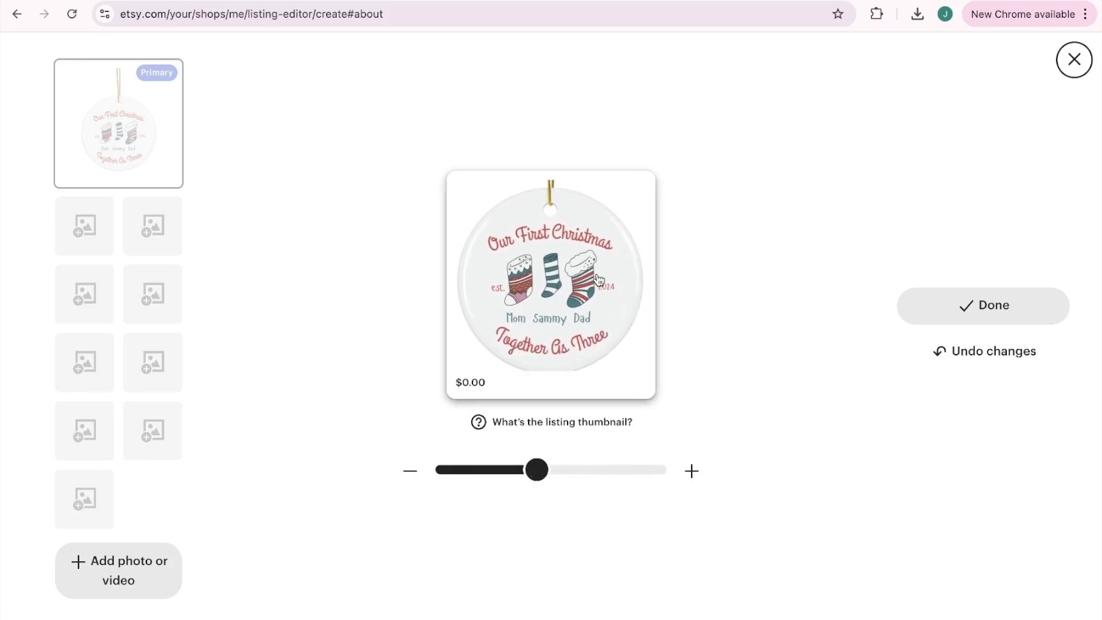
{"action": "left_click_drag", "start_coordinate": [537, 469], "coordinate": [524, 470]}
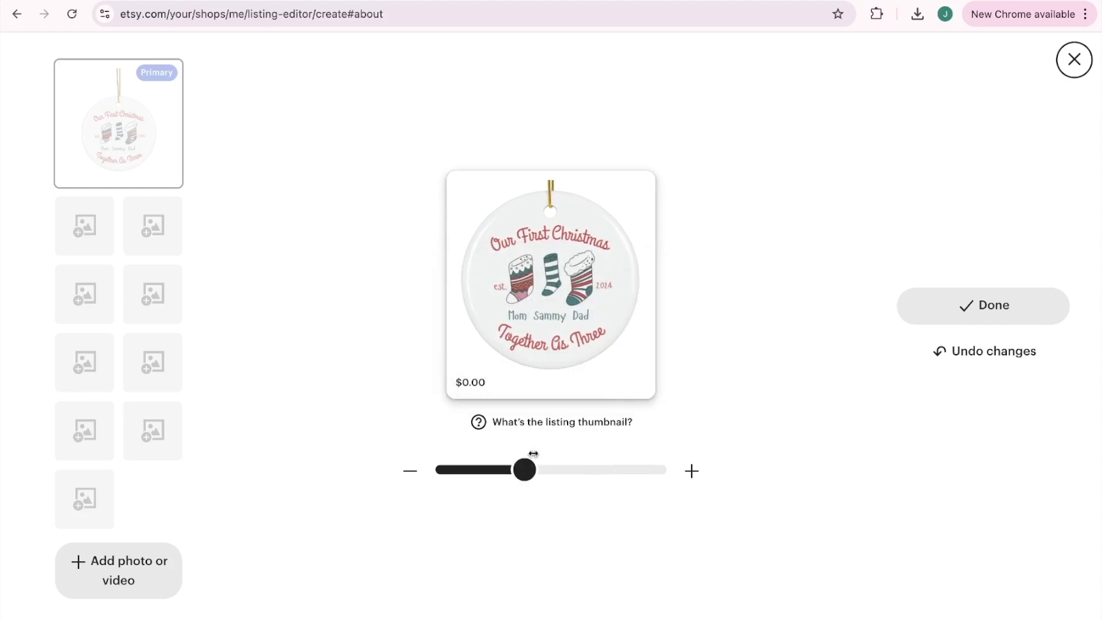
{"action": "left_click_drag", "start_coordinate": [580, 347], "coordinate": [578, 340]}
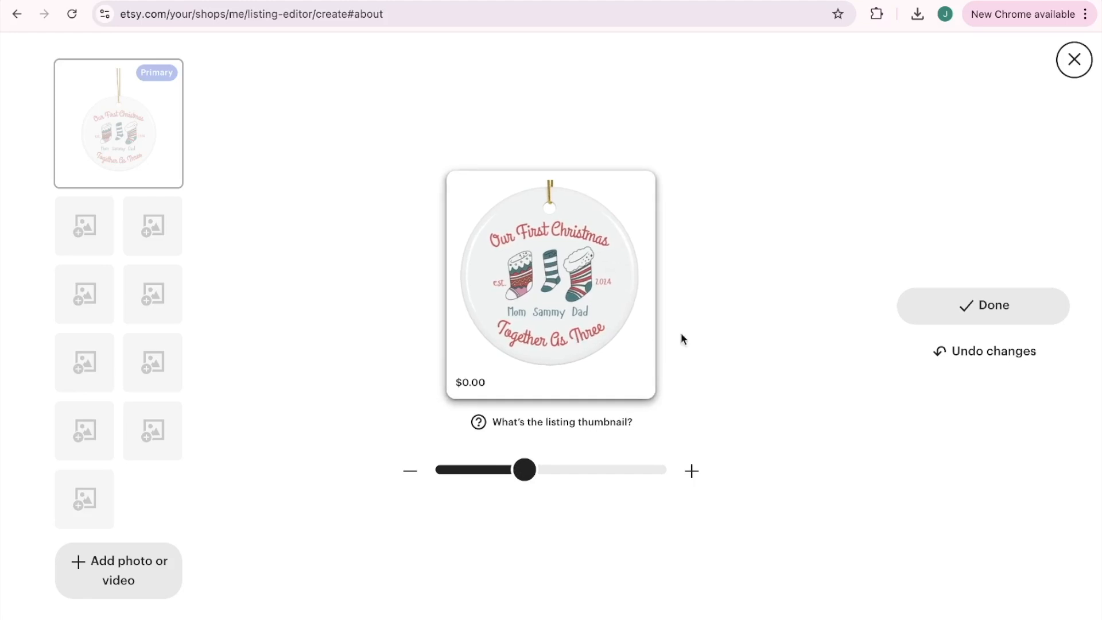
{"action": "left_click", "coordinate": [1017, 313]}
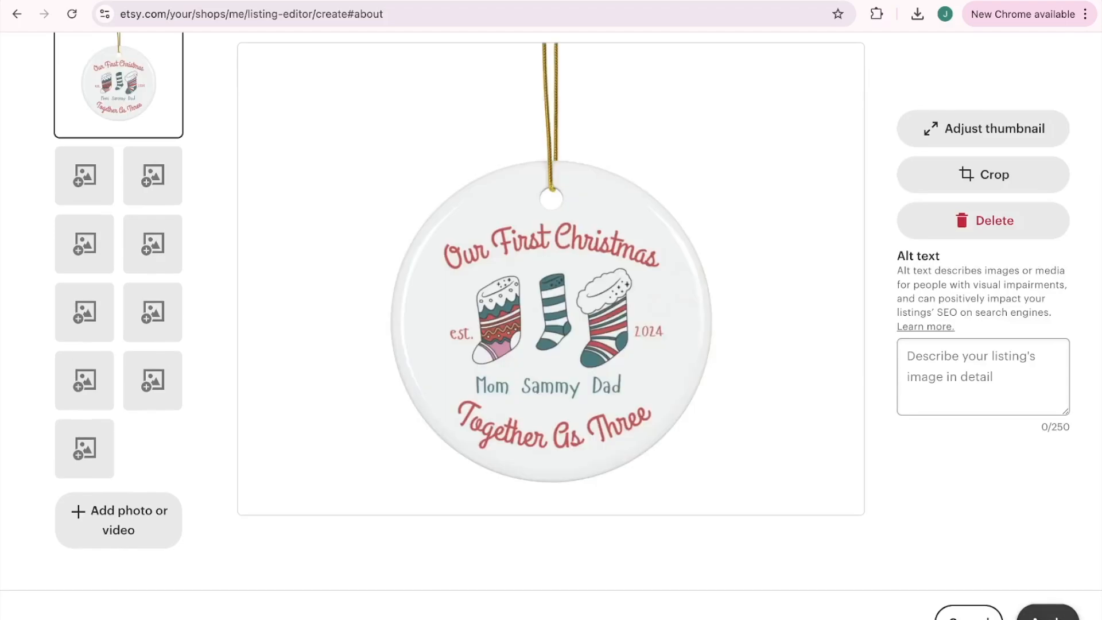
Enter "Add description here" as the listing's placeholder description
{"action": "scroll", "coordinate": [576, 383], "scroll_direction": "down", "scroll_amount": 1}
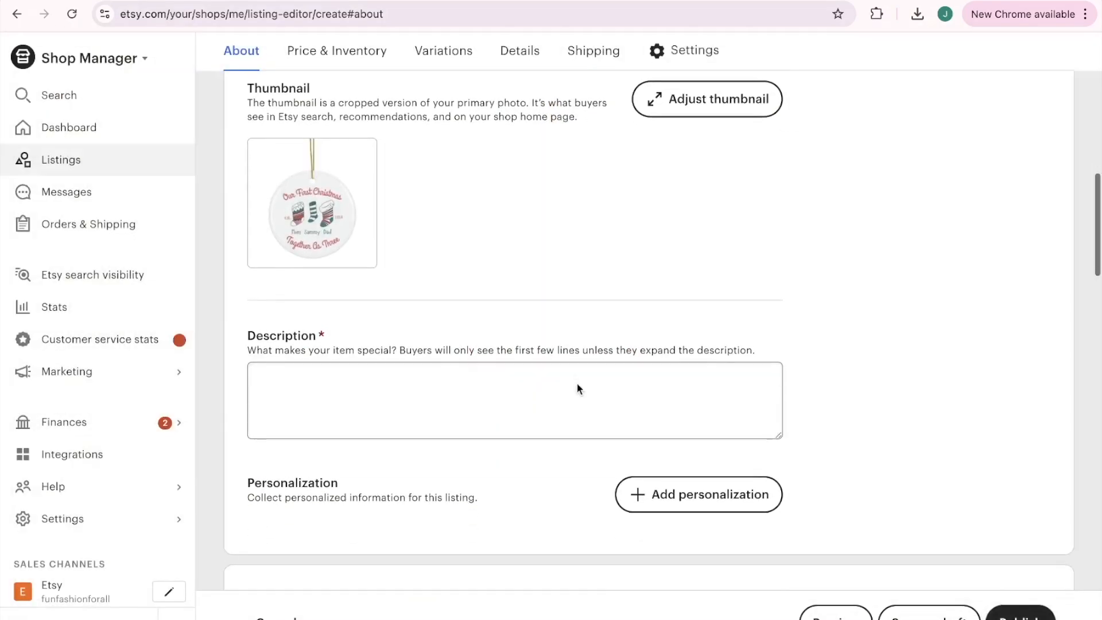
{"action": "left_click", "coordinate": [576, 384]}
{"action": "type", "text": "Add de"}
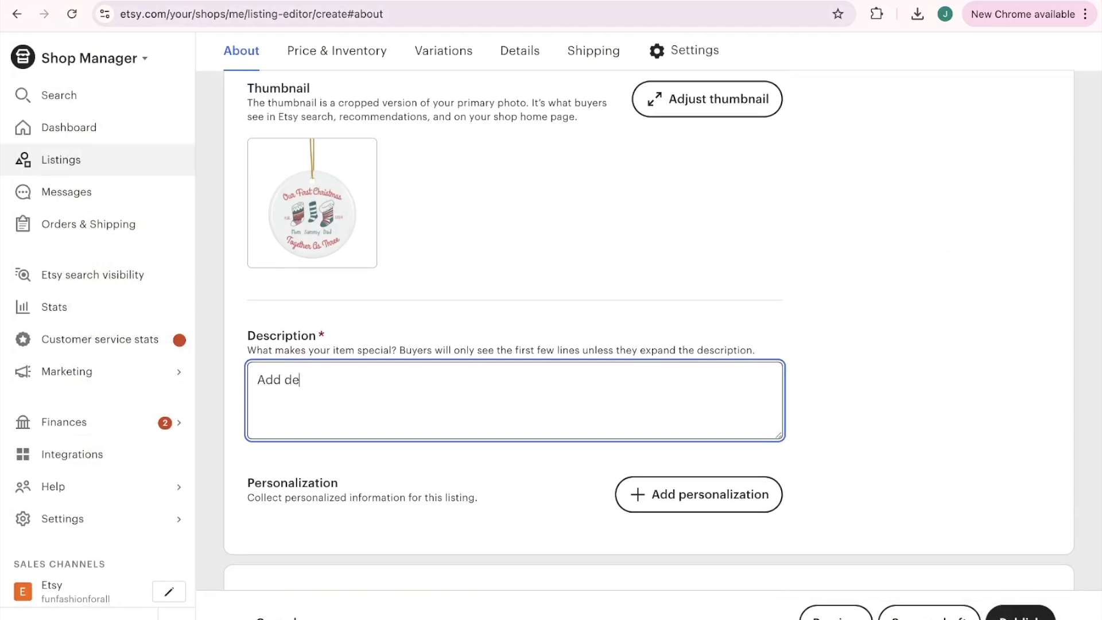
{"action": "type", "text": "scription here"}
Add personalization with the buyer instructions "1. Add child's name" and "2. Add the year" on separate lines
{"action": "scroll", "coordinate": [803, 477], "scroll_direction": "down", "scroll_amount": 1}
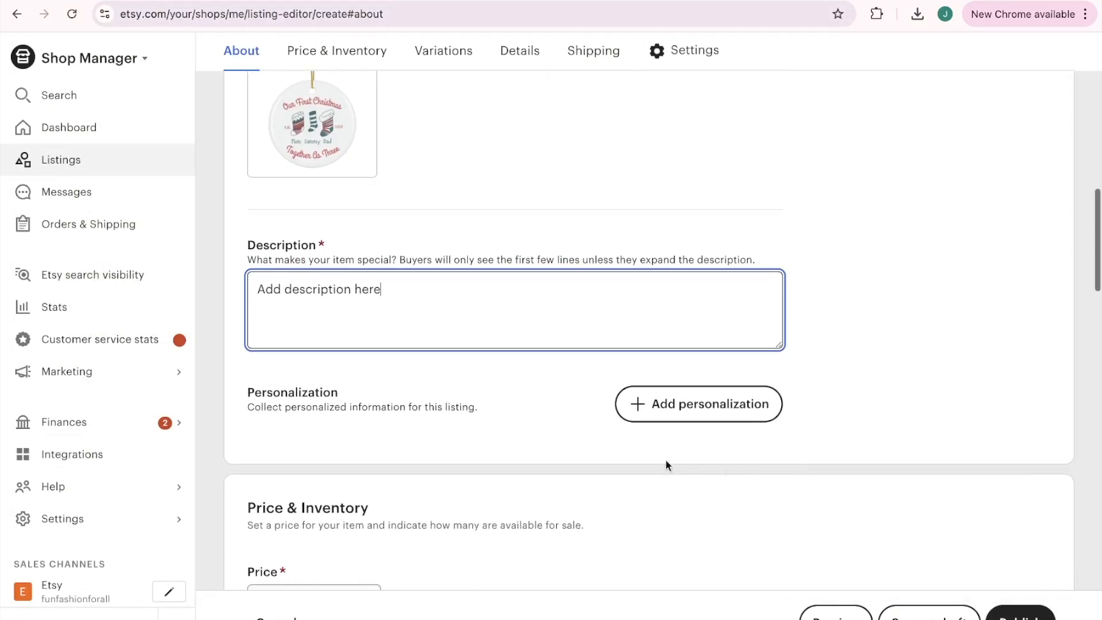
{"action": "left_click", "coordinate": [706, 404]}
{"action": "triple_click", "coordinate": [454, 507]}
{"action": "type", "text": "1"}
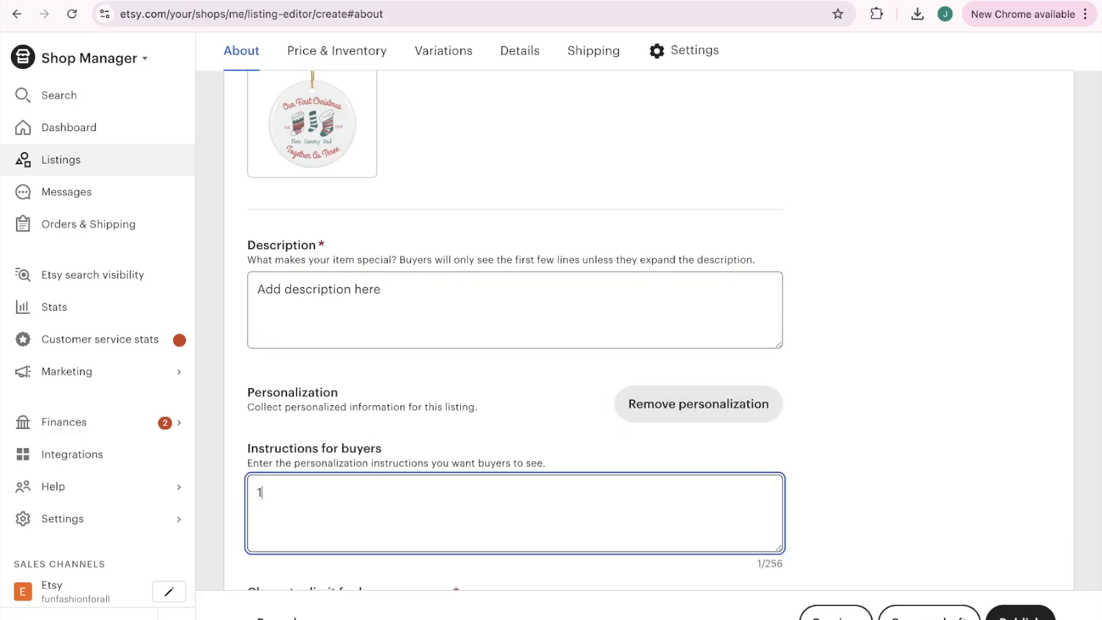
{"action": "type", "text": ". Add Child"}
{"action": "key", "text": "BackSpace"}
{"action": "key", "text": "BackSpace"}
{"action": "key", "text": "BackSpace"}
{"action": "key", "text": "BackSpace"}
{"action": "type", "text": "childs name"}
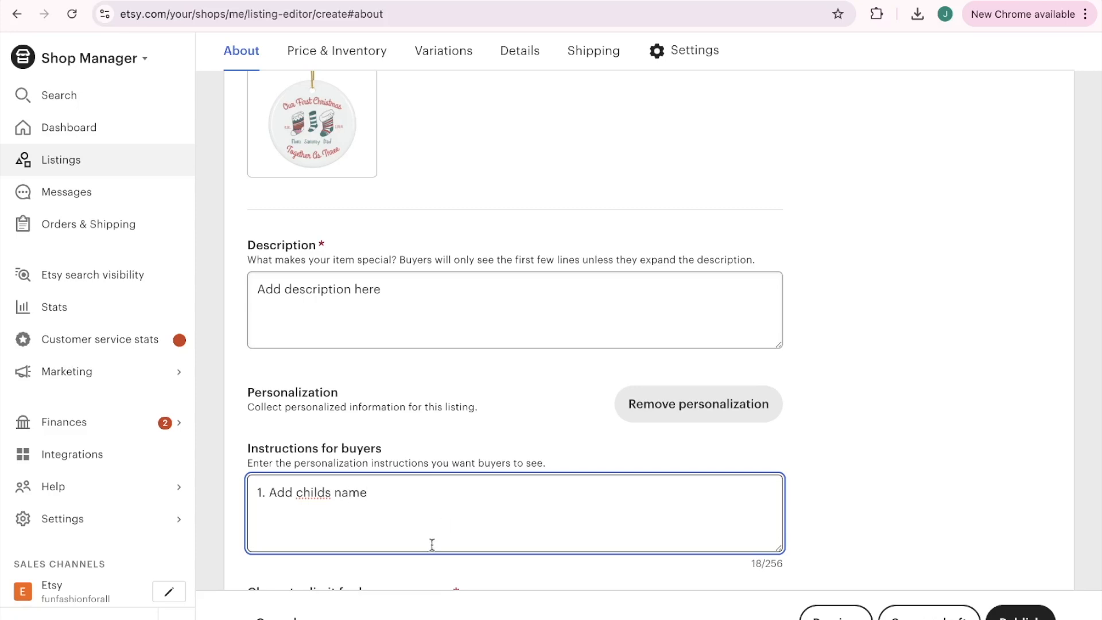
{"action": "left_click", "coordinate": [326, 491]}
{"action": "type", "text": "'s name "}
{"action": "type", "text": "2. Add the year"}
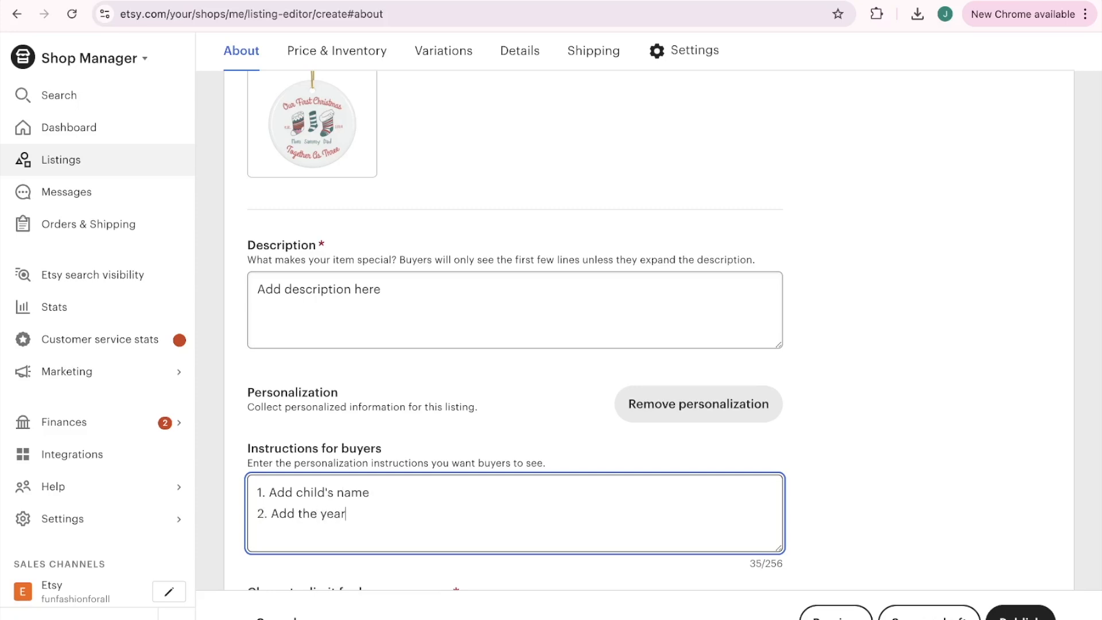
Append an "Example:" section to the buyer instructions, with a sample child's name as item 1 and 2024 as item 2
{"action": "key", "text": "Return"}
{"action": "key", "text": "Return"}
{"action": "type", "text": "Example:"}
{"action": "key", "text": "Return"}
{"action": "type", "text": "1."}
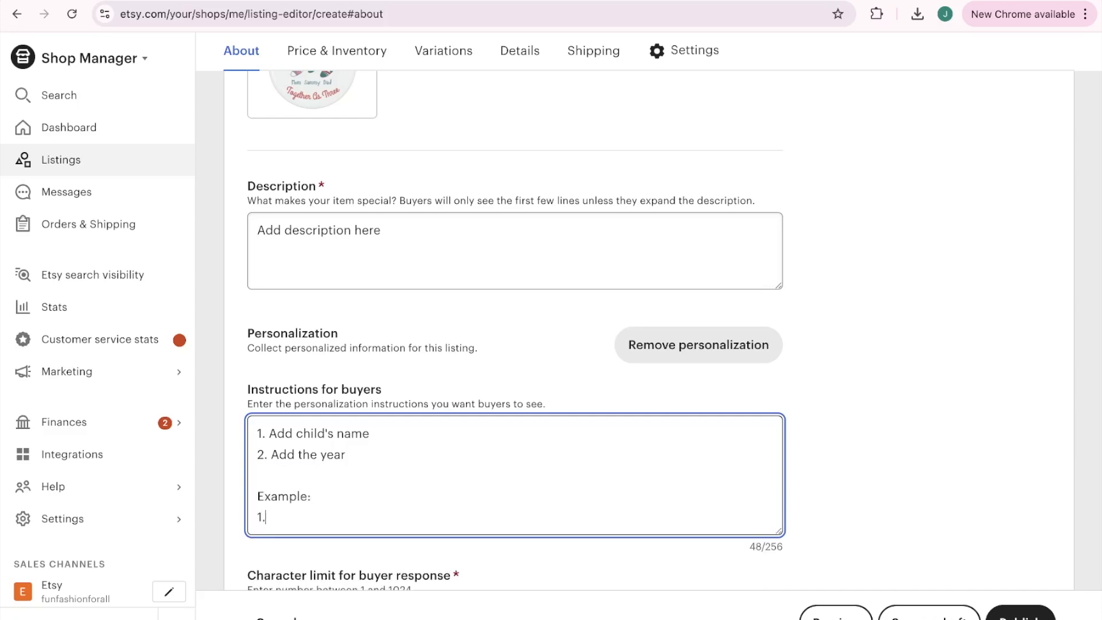
{"action": "type", "text": " Sammy"}
{"action": "key", "text": "Return"}
{"action": "type", "text": "2. 2024"}
Set the listing's price to $15.99 and its quantity to 999
{"action": "scroll", "coordinate": [371, 458], "scroll_direction": "down", "scroll_amount": 8}
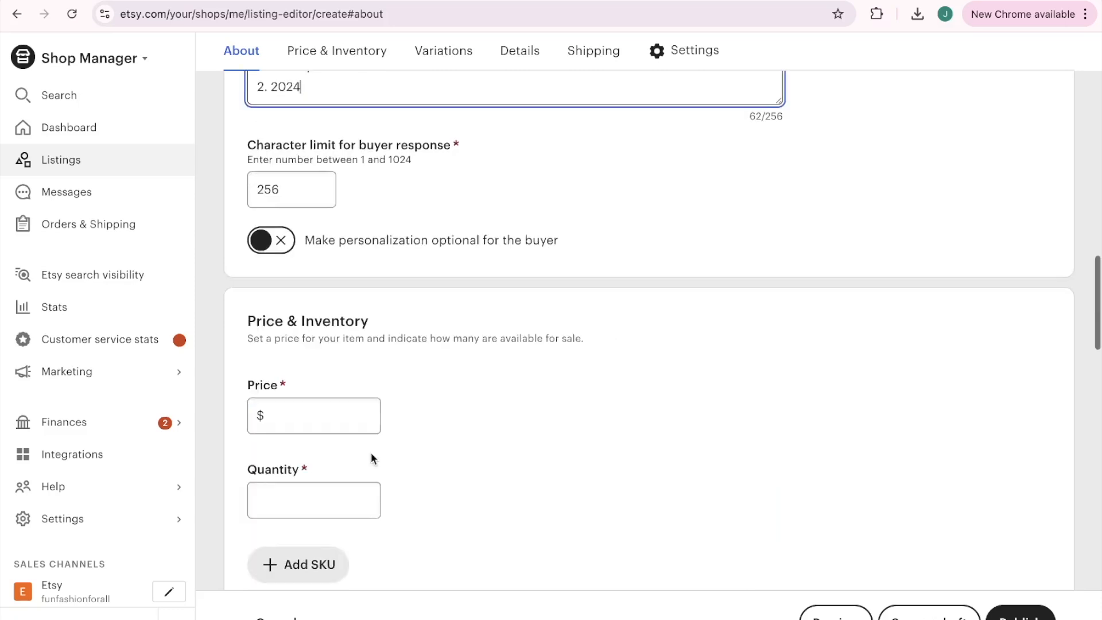
{"action": "left_click", "coordinate": [325, 418]}
{"action": "type", "text": "15"}
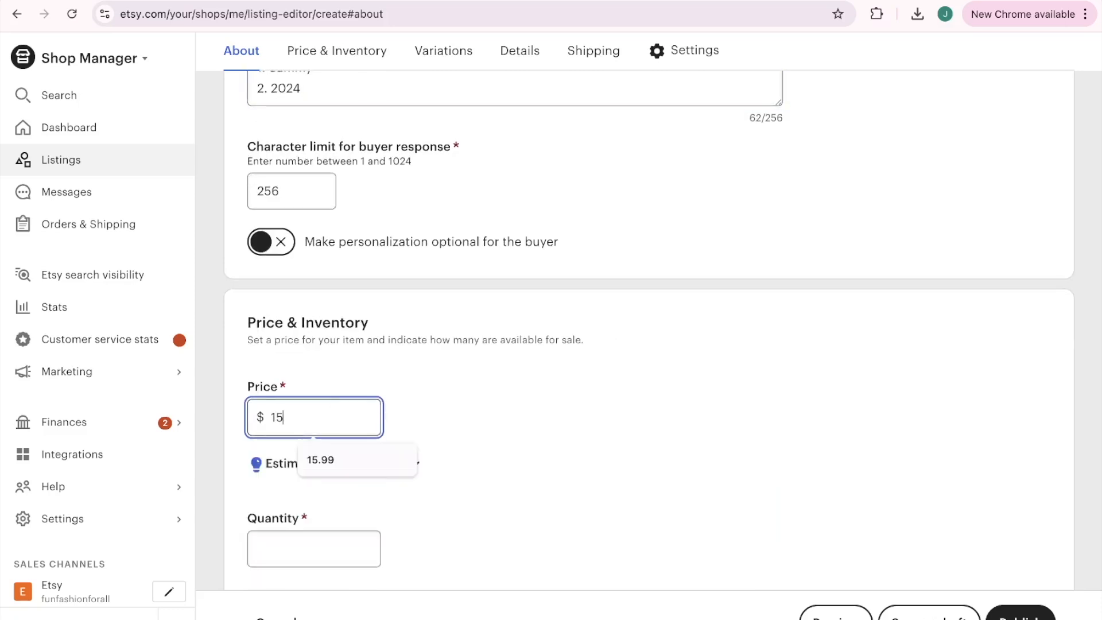
{"action": "type", "text": ".99"}
{"action": "scroll", "coordinate": [518, 413], "scroll_direction": "down", "scroll_amount": 2}
{"action": "left_click", "coordinate": [324, 438]}
{"action": "type", "text": "99"}
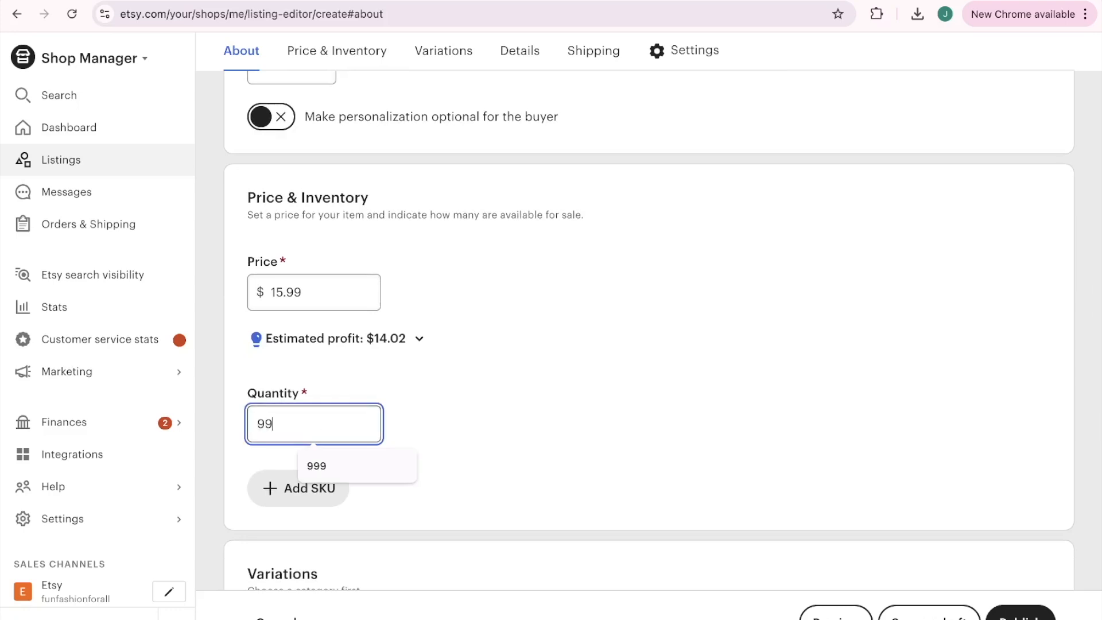
{"action": "type", "text": "9"}
Set the listing's category to Ornaments under Home & Living, Home Decor, Seasonal Decor
{"action": "scroll", "coordinate": [510, 417], "scroll_direction": "down", "scroll_amount": 3}
{"action": "scroll", "coordinate": [509, 411], "scroll_direction": "down", "scroll_amount": 5}
{"action": "scroll", "coordinate": [463, 381], "scroll_direction": "down", "scroll_amount": 1}
{"action": "left_click", "coordinate": [465, 425]}
{"action": "type", "text": "orna"}
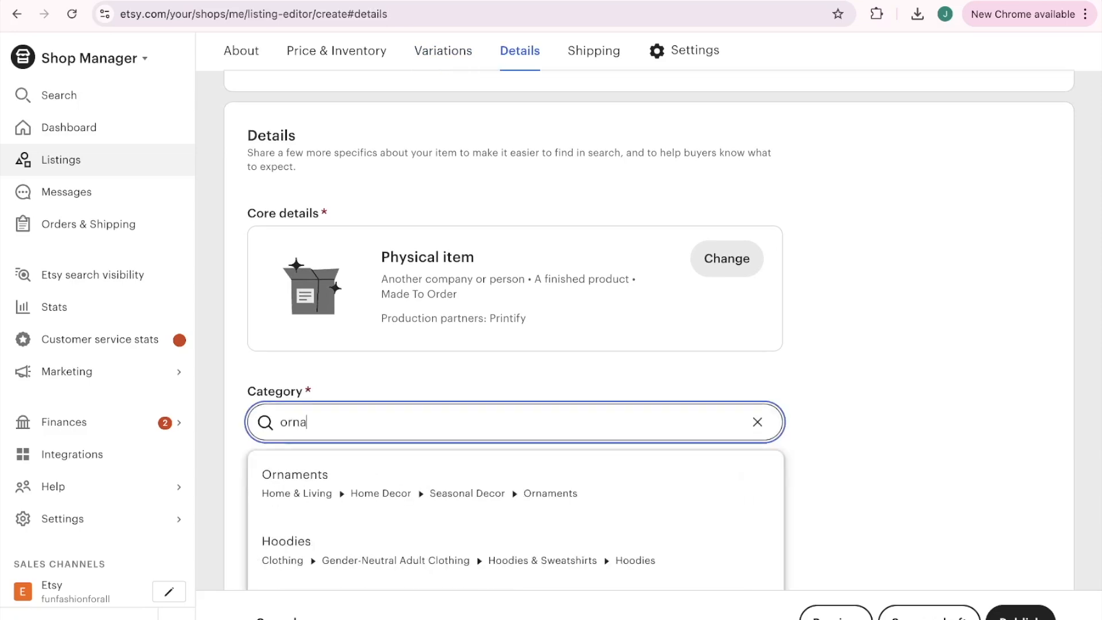
{"action": "left_click", "coordinate": [464, 474]}
Open the shipping profile selection for the Etsy listing's shipping option
{"action": "scroll", "coordinate": [465, 475], "scroll_direction": "down", "scroll_amount": 10}
{"action": "scroll", "coordinate": [465, 476], "scroll_direction": "down", "scroll_amount": 7}
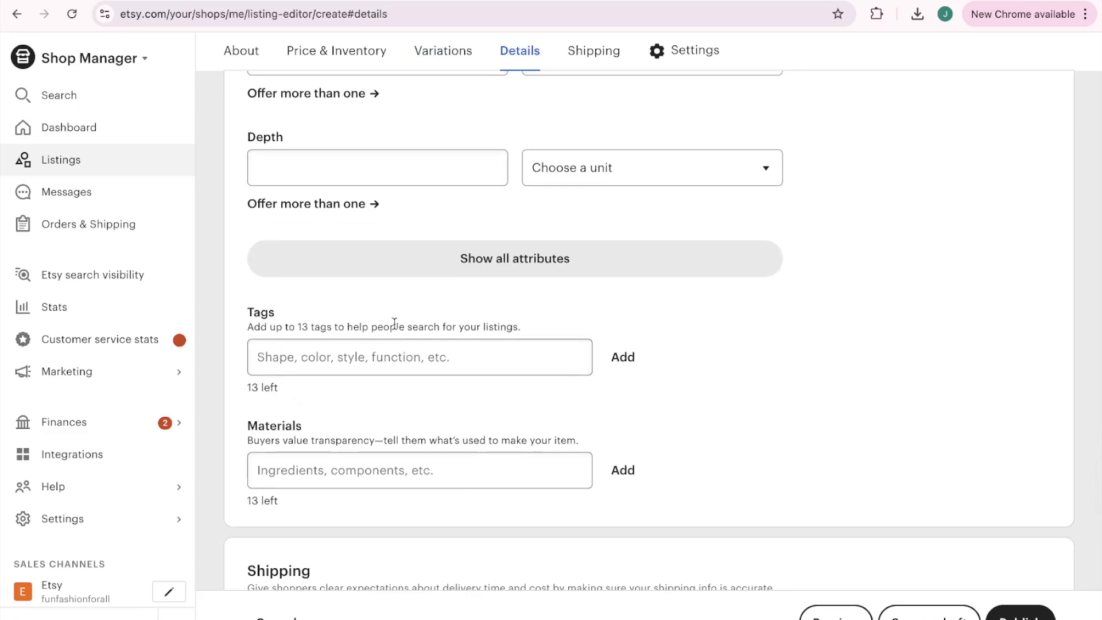
{"action": "scroll", "coordinate": [417, 389], "scroll_direction": "down", "scroll_amount": 5}
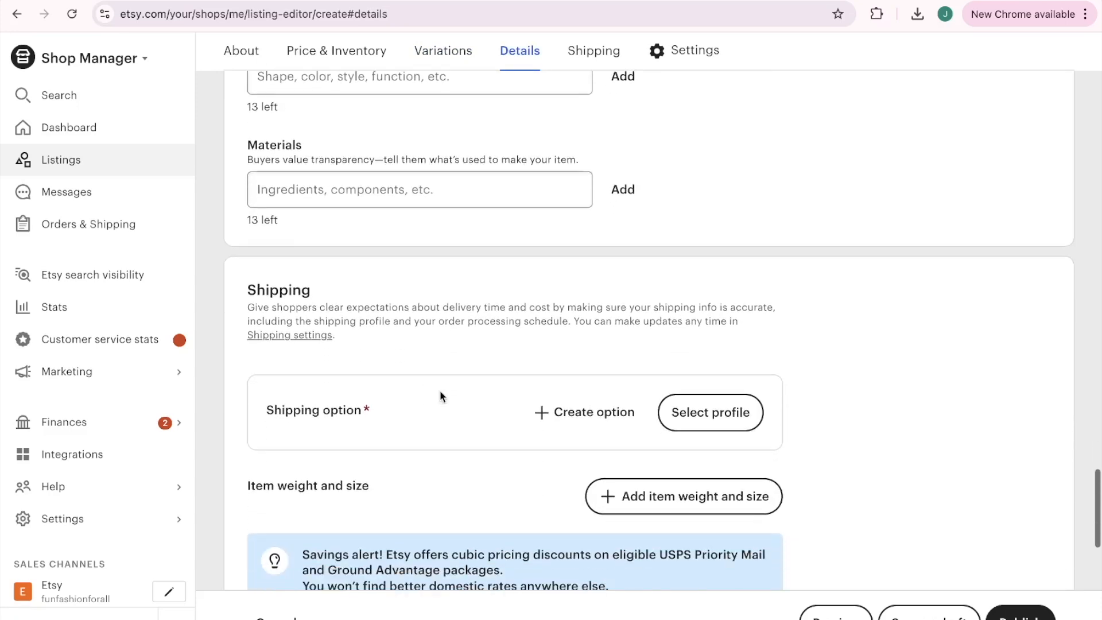
{"action": "left_click", "coordinate": [725, 424]}
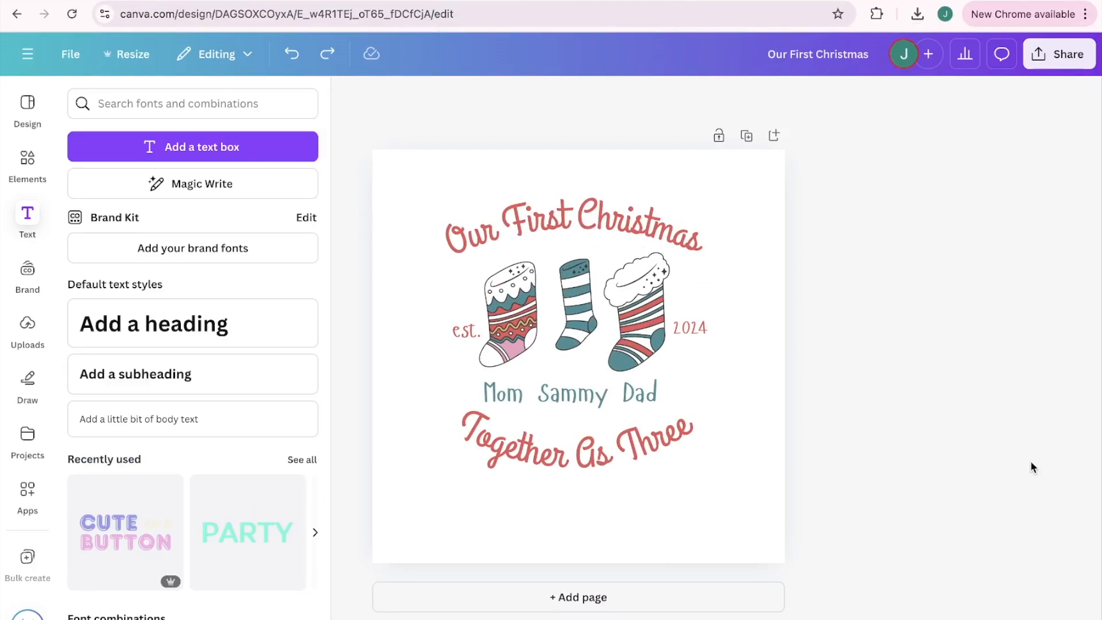
Switch to the Canva ornament design and replace the middle name with the buyer's child's name and the year with 2025
{"action": "double_click", "coordinate": [573, 396]}
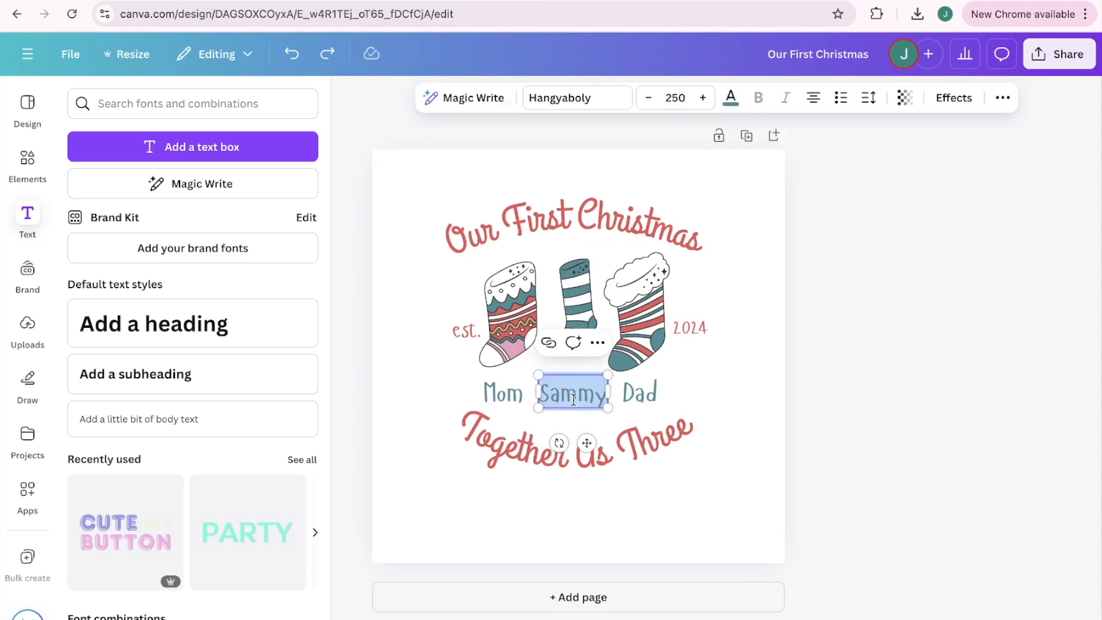
{"action": "type", "text": "Andy"}
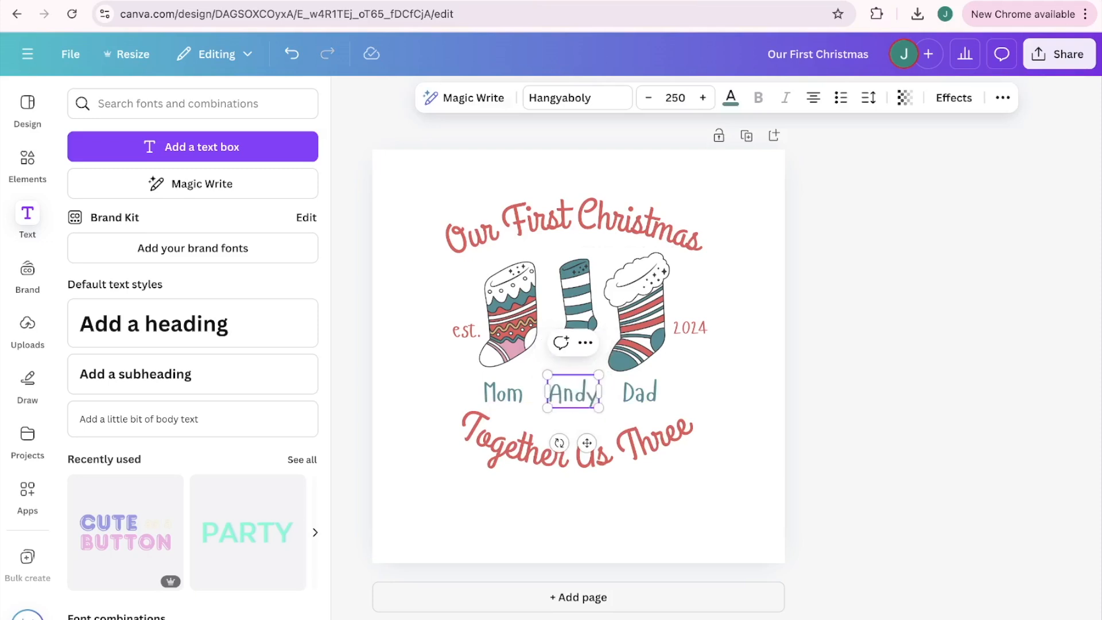
{"action": "left_click", "coordinate": [851, 416]}
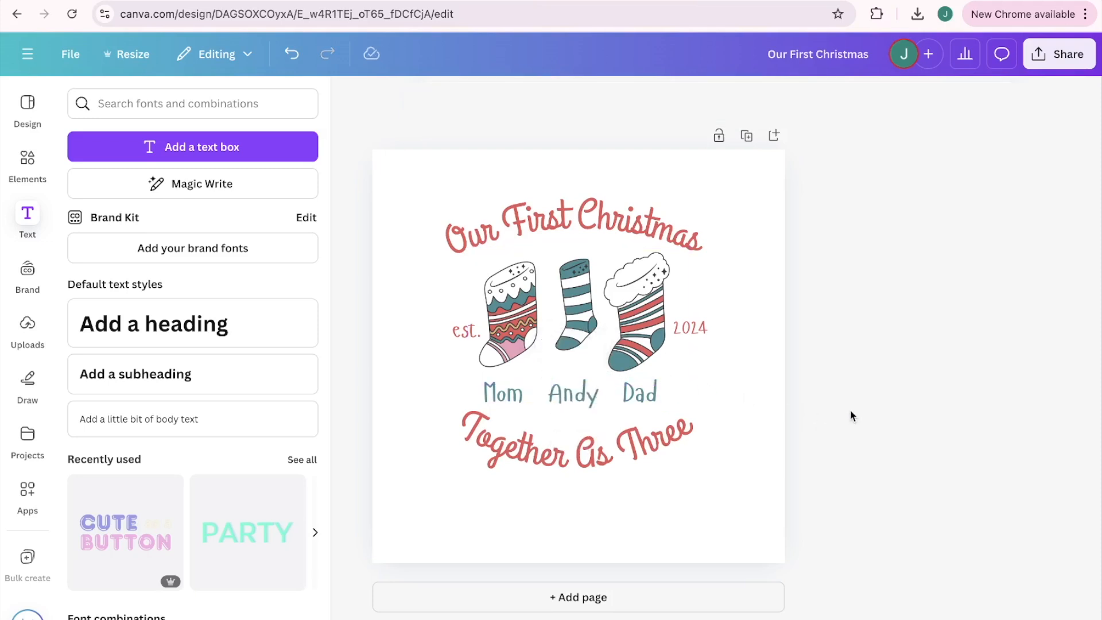
{"action": "double_click", "coordinate": [689, 326]}
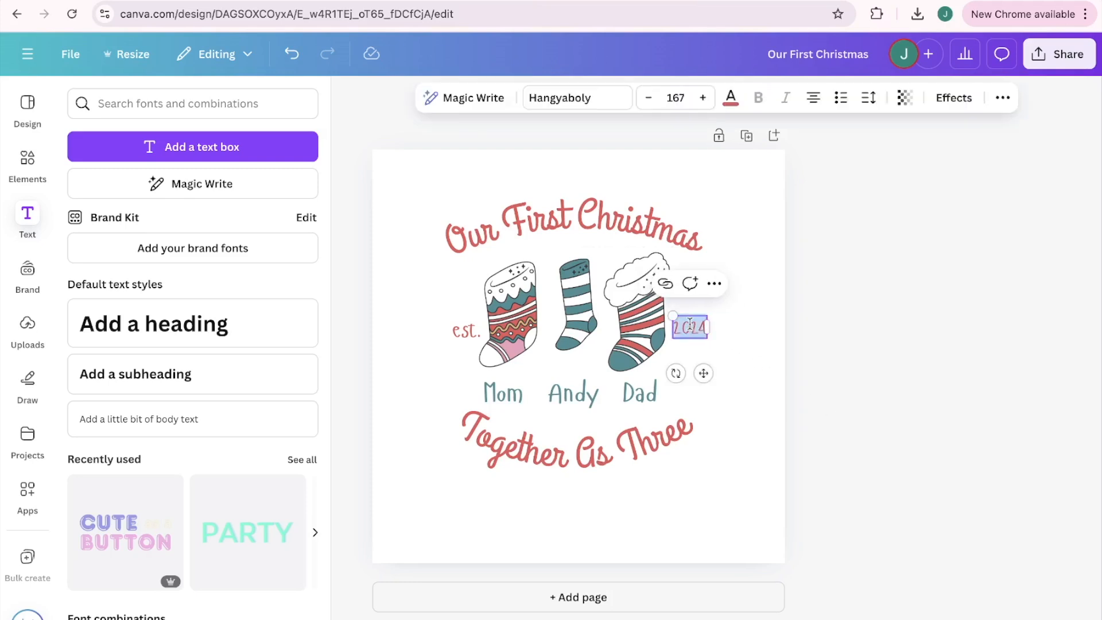
{"action": "type", "text": "2025"}
{"action": "left_click", "coordinate": [985, 359]}
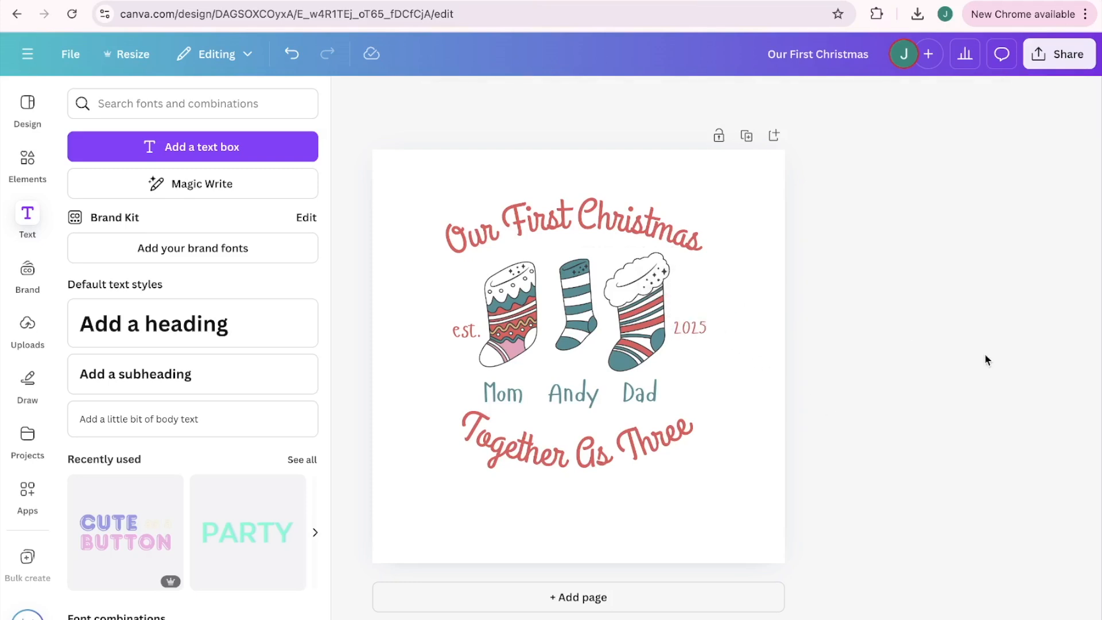
Download the personalized design as a PNG with a transparent background
{"action": "left_click", "coordinate": [1073, 57]}
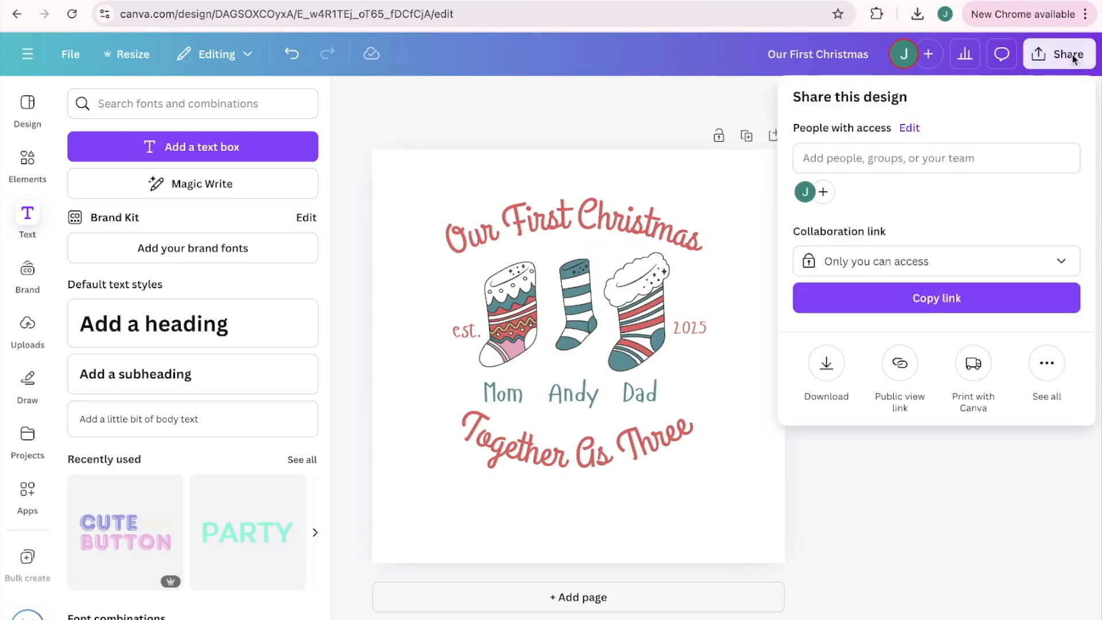
{"action": "left_click", "coordinate": [826, 364]}
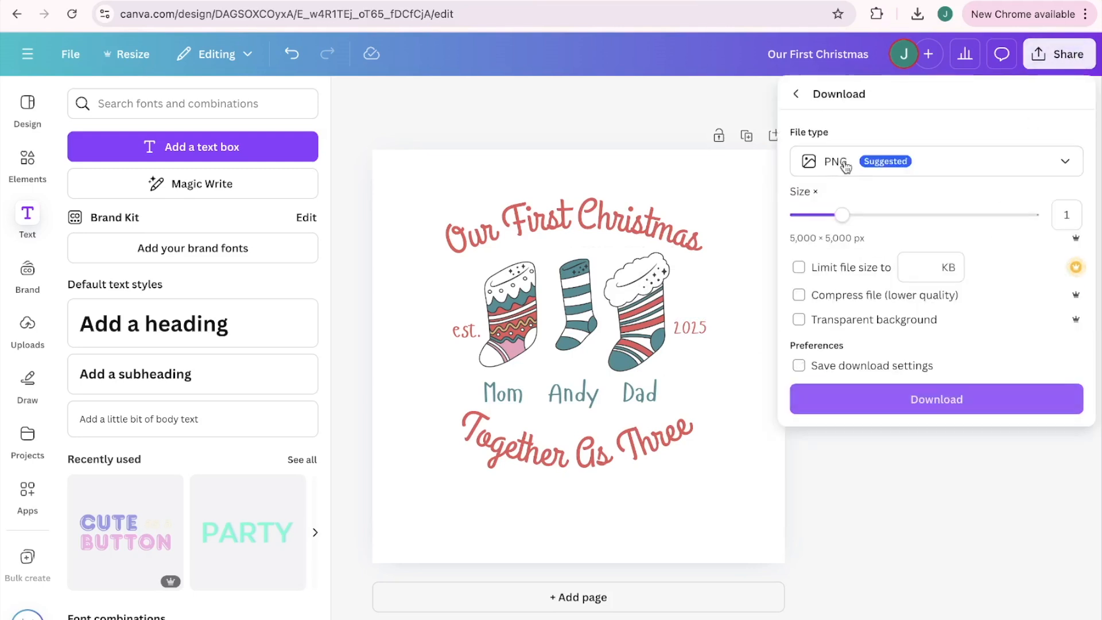
{"action": "left_click", "coordinate": [808, 323]}
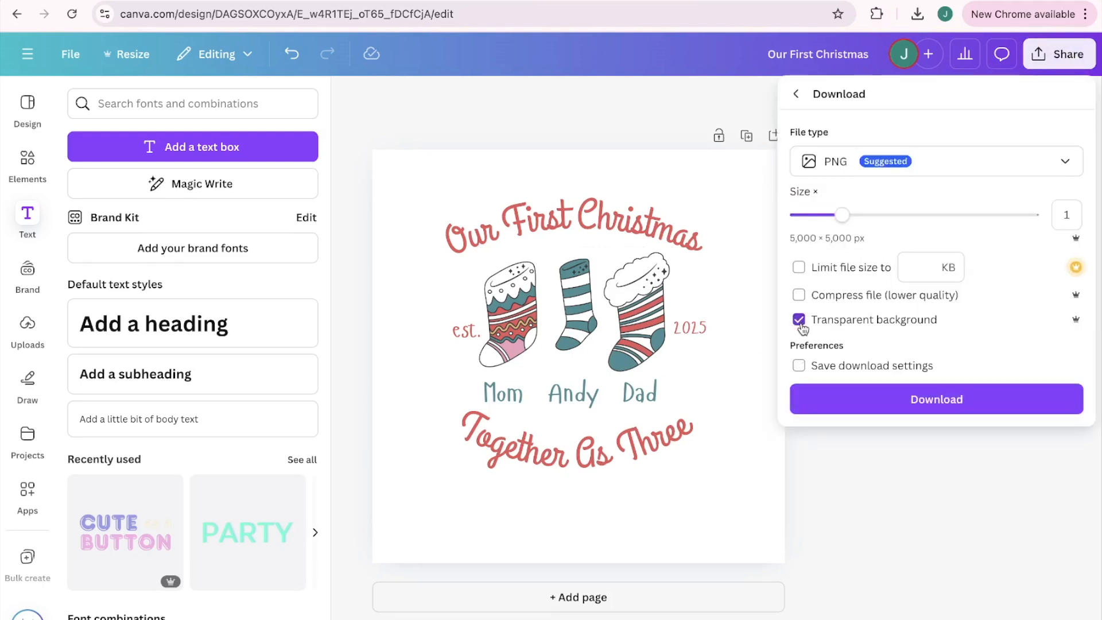
{"action": "left_click", "coordinate": [830, 395]}
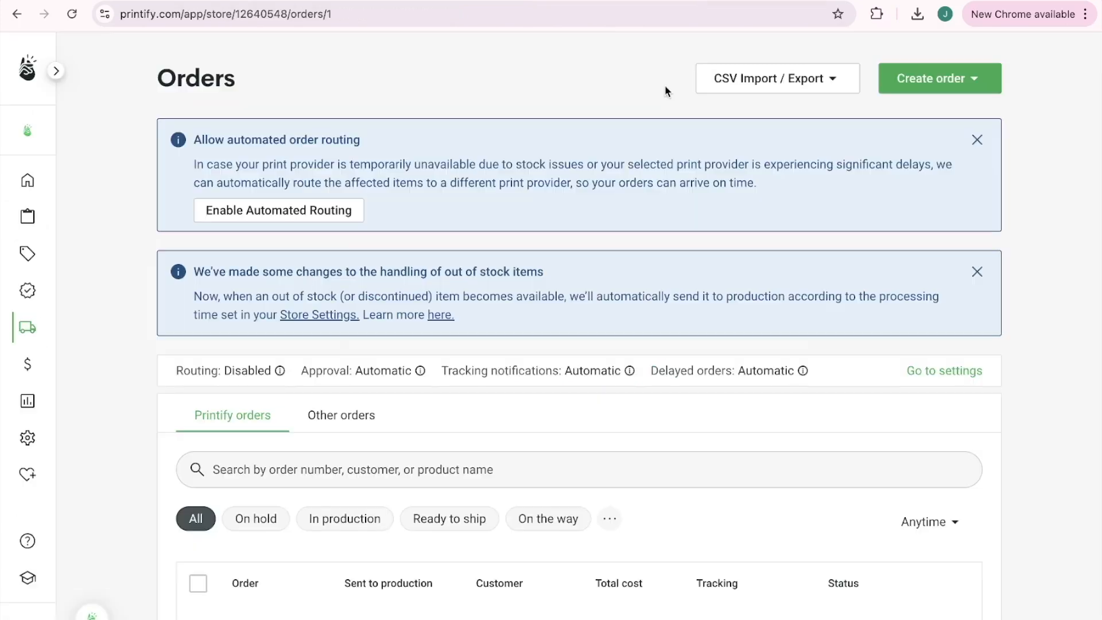
Switch to the Printify orders page and view the Other orders list
{"action": "scroll", "coordinate": [665, 85], "scroll_direction": "down", "scroll_amount": 3}
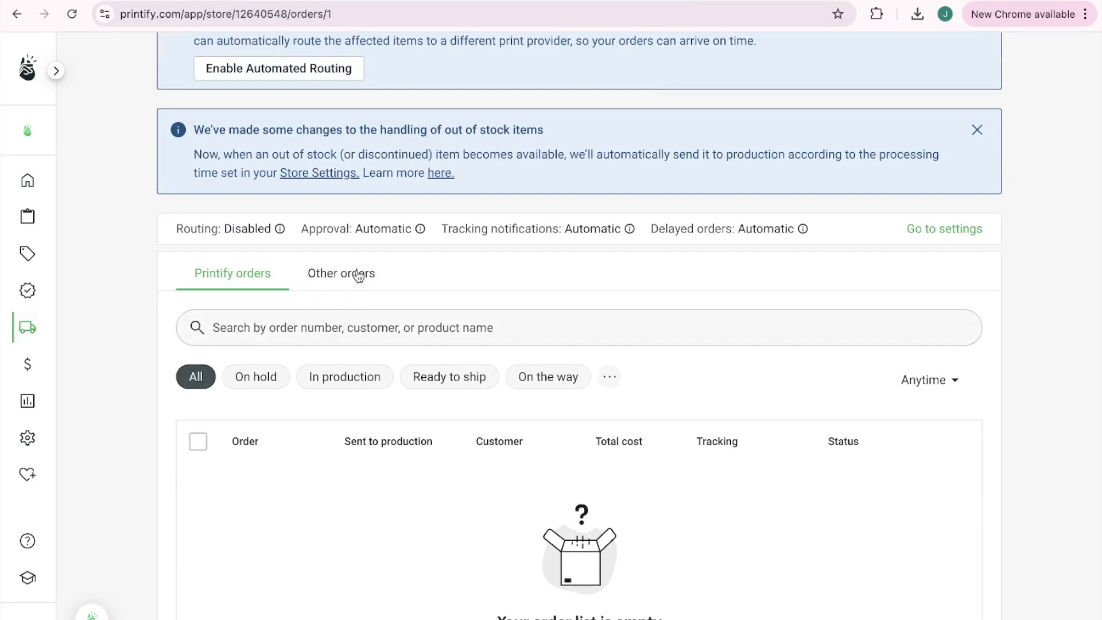
{"action": "left_click", "coordinate": [339, 278]}
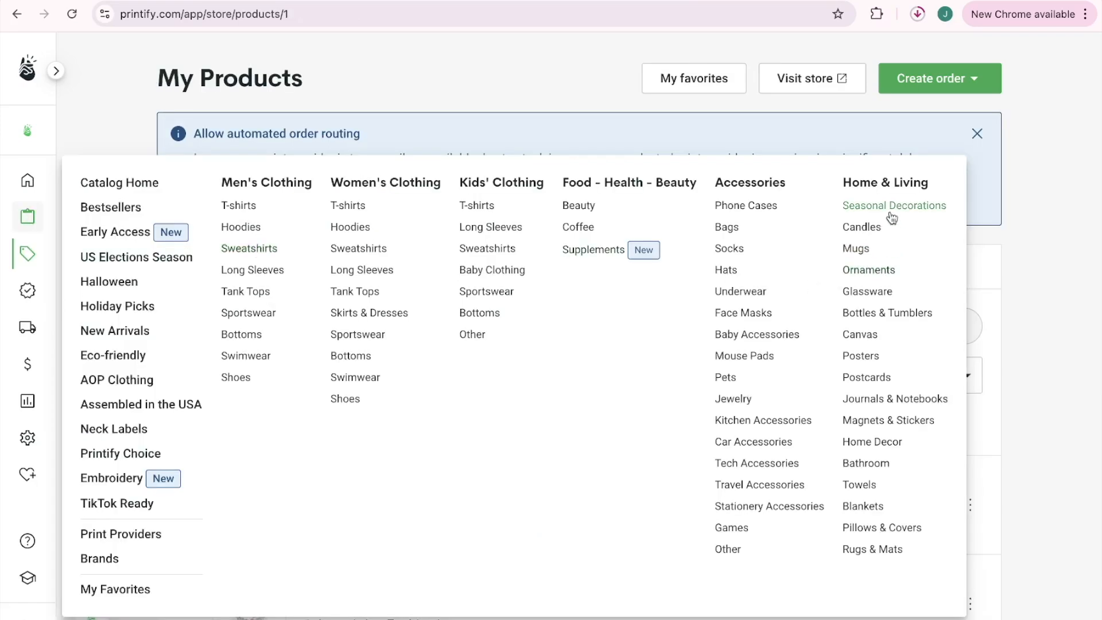
Start a Ceramic Ornament, 4 Shapes product from Seasonal Decorations and upload the personalized PNG onto its circle shape
{"action": "left_click", "coordinate": [891, 214]}
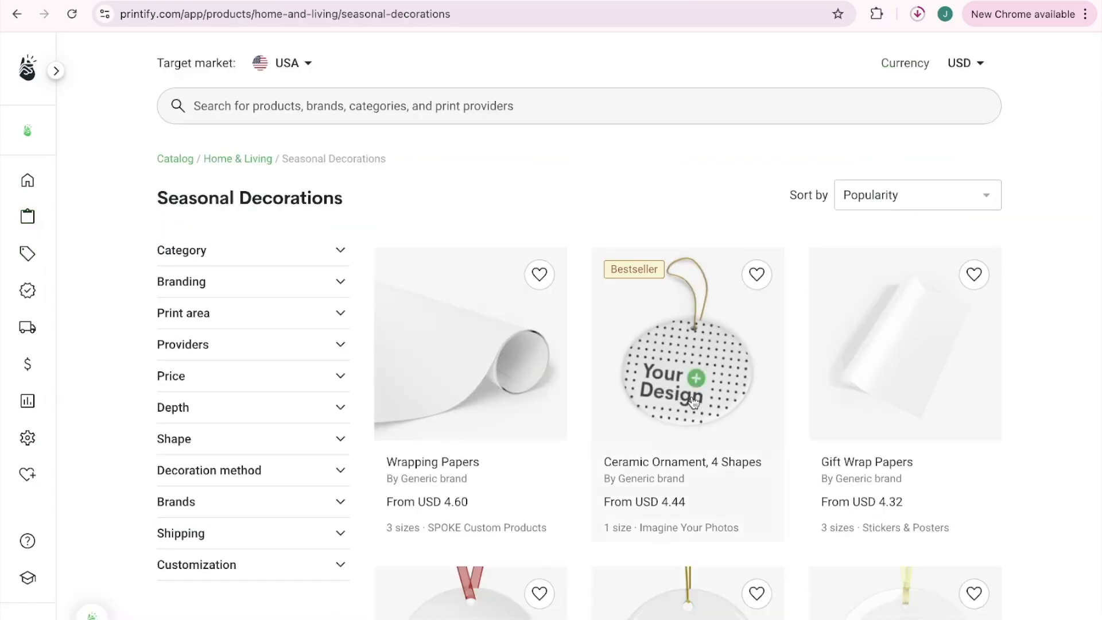
{"action": "left_click", "coordinate": [693, 401]}
{"action": "scroll", "coordinate": [746, 459], "scroll_direction": "down", "scroll_amount": 10}
{"action": "left_click", "coordinate": [908, 535]}
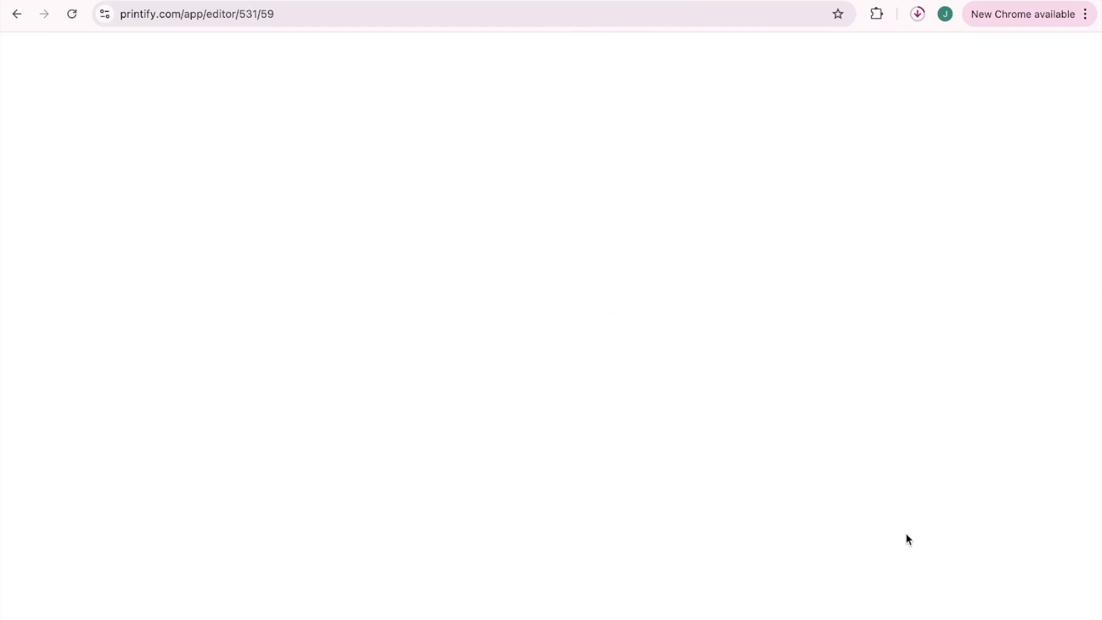
{"action": "left_click", "coordinate": [25, 116]}
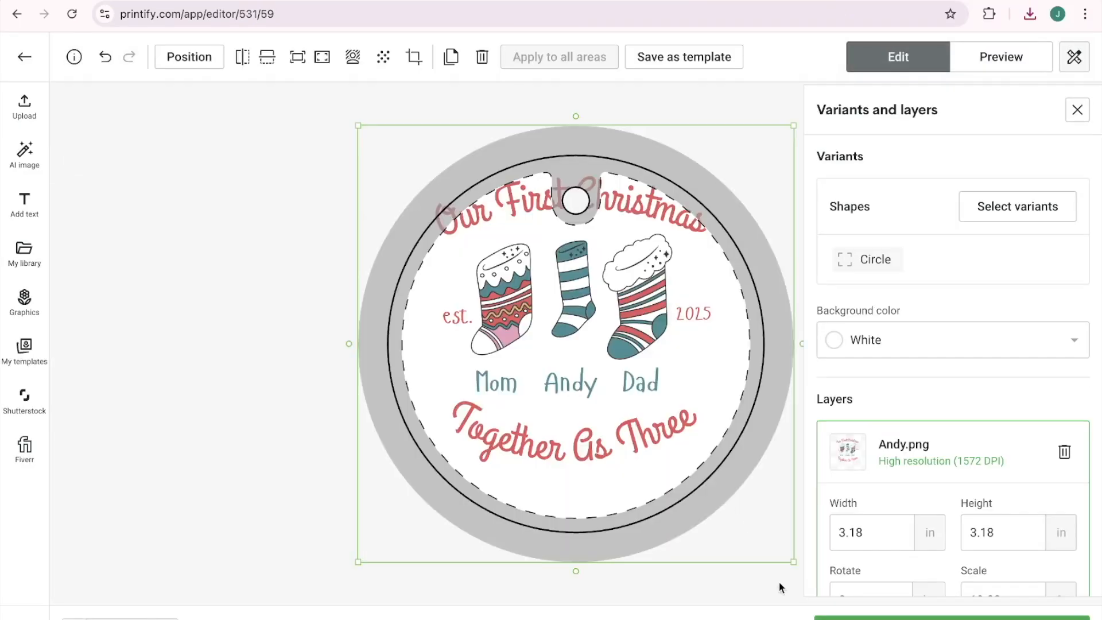
Shrink the artwork to about 2.82 in, centre it below the ornament's hole, and save the product after previewing it
{"action": "left_click_drag", "start_coordinate": [792, 561], "coordinate": [747, 510]}
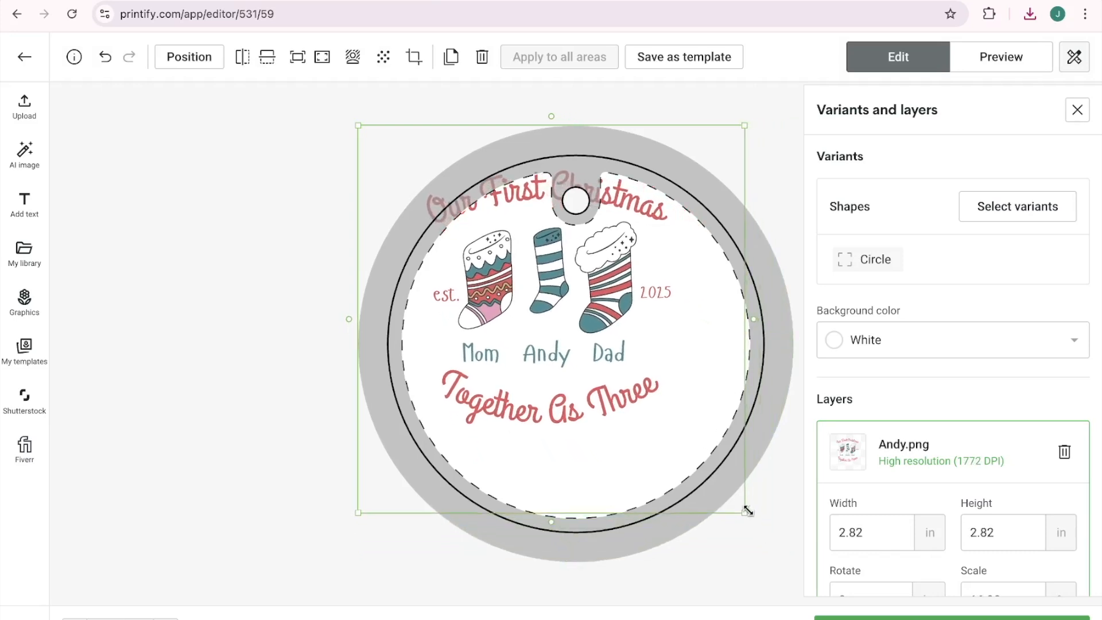
{"action": "left_click_drag", "start_coordinate": [662, 446], "coordinate": [695, 513]}
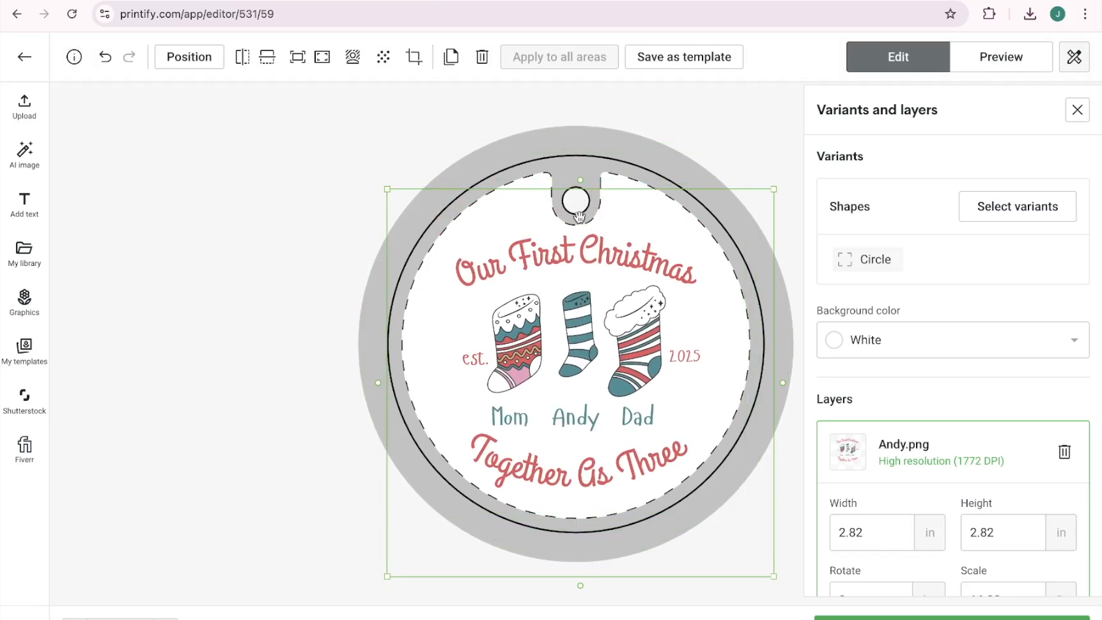
{"action": "left_click", "coordinate": [1004, 55]}
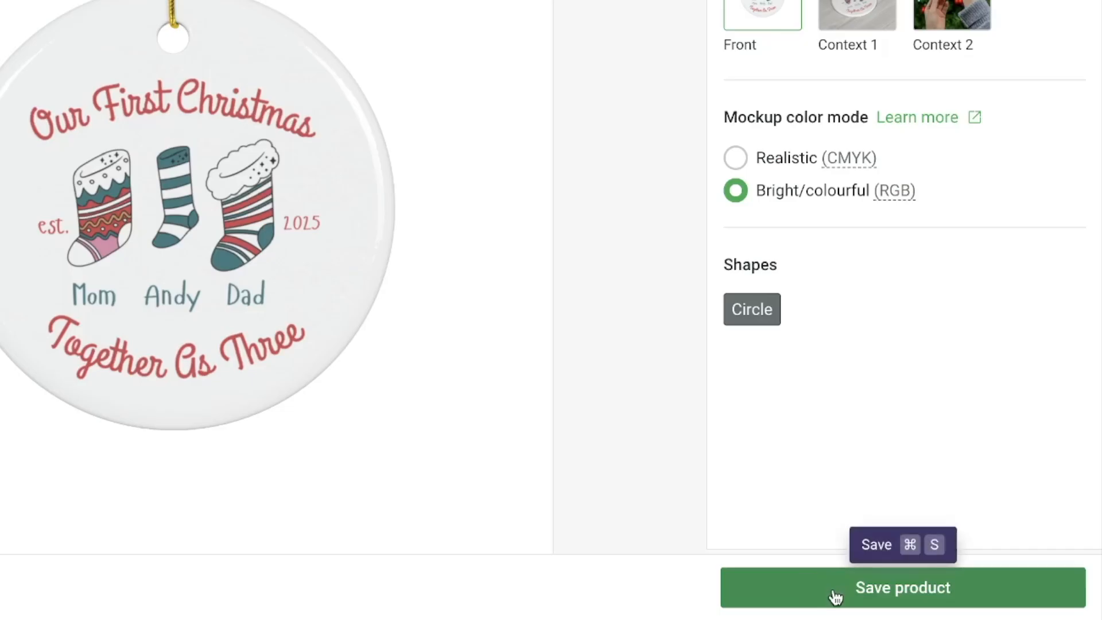
{"action": "left_click", "coordinate": [835, 596]}
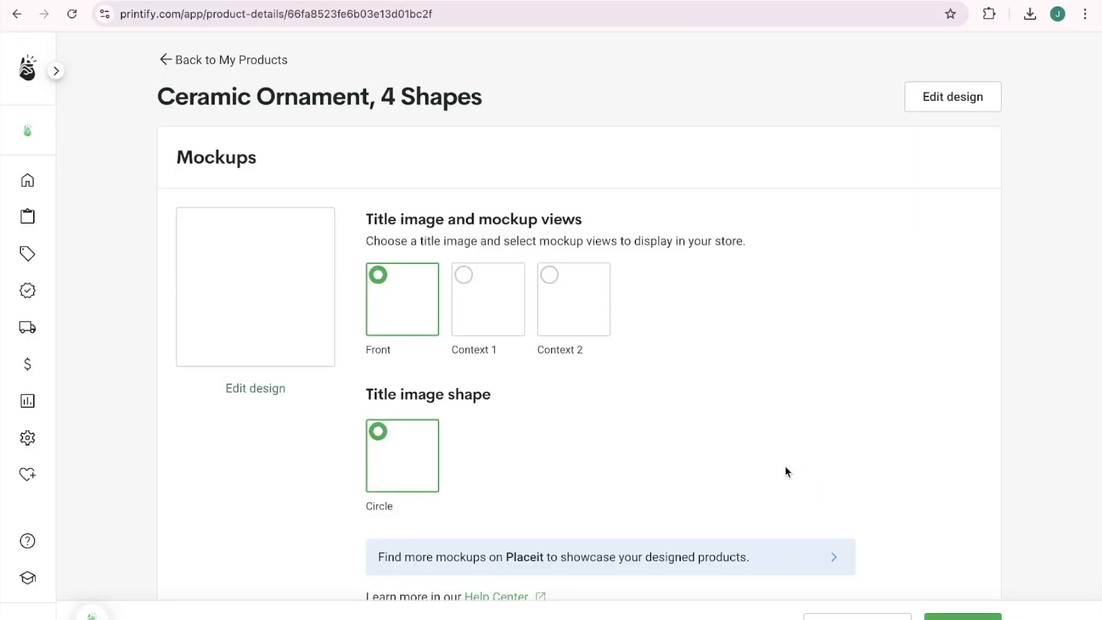
Replace the ornament product's title with the child's name followed by 2025, and save the product as a draft
{"action": "scroll", "coordinate": [785, 469], "scroll_direction": "down", "scroll_amount": 10}
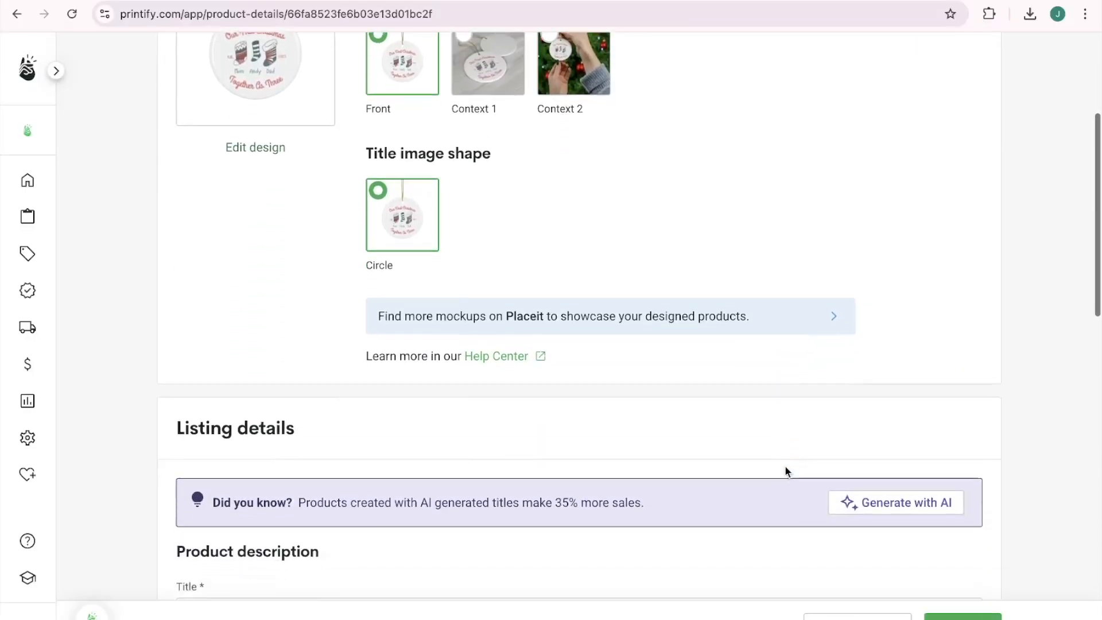
{"action": "scroll", "coordinate": [784, 466], "scroll_direction": "down", "scroll_amount": 3}
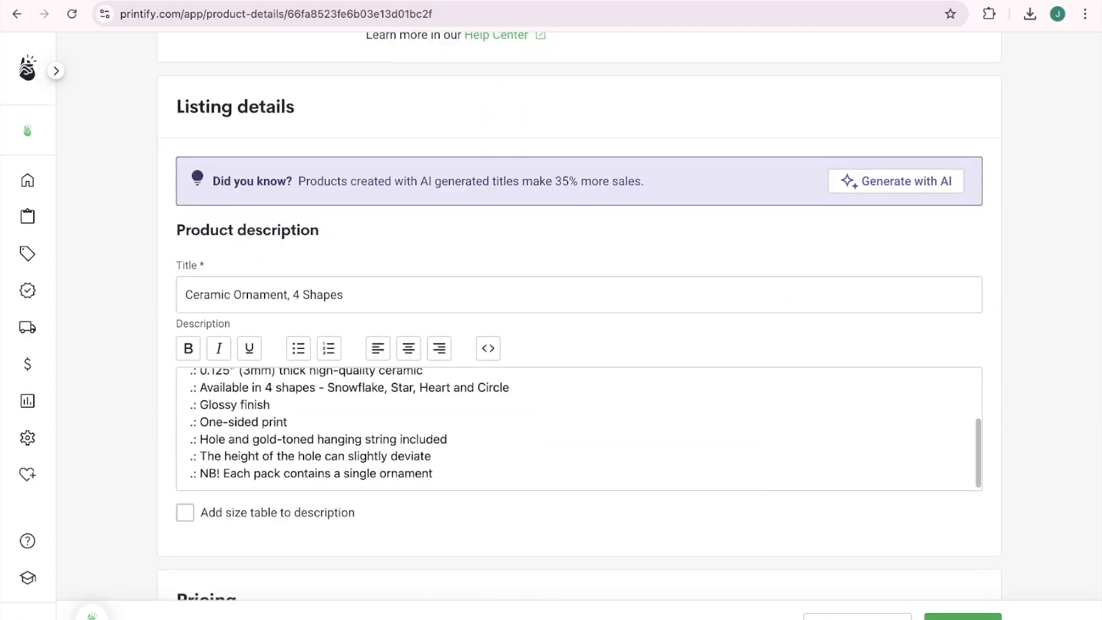
{"action": "scroll", "coordinate": [860, 413], "scroll_direction": "up", "scroll_amount": 3}
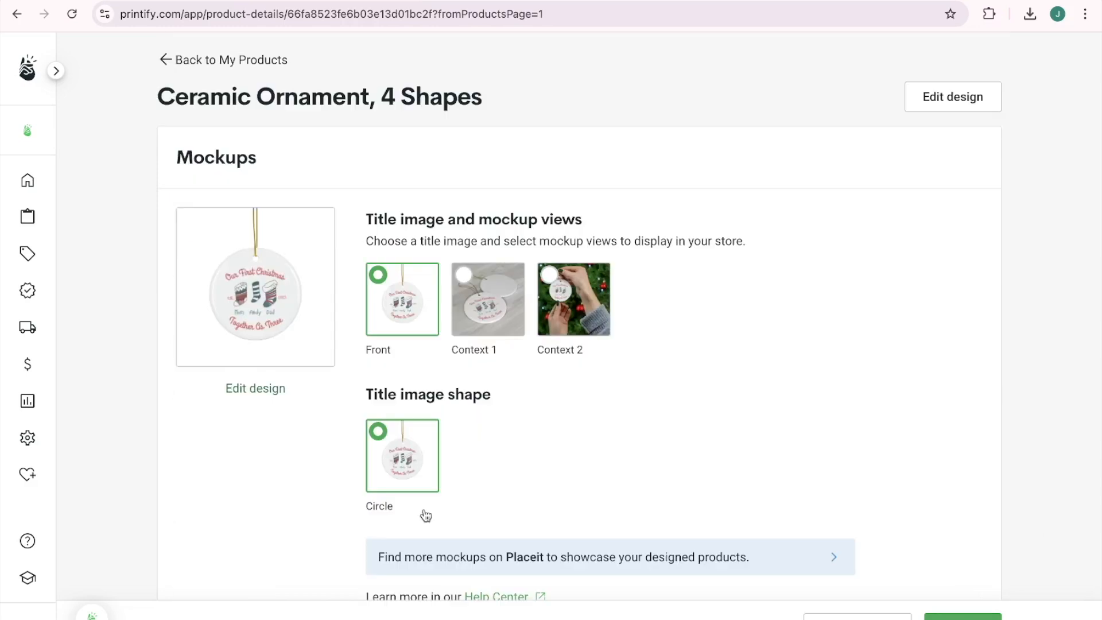
{"action": "scroll", "coordinate": [424, 514], "scroll_direction": "down", "scroll_amount": 6}
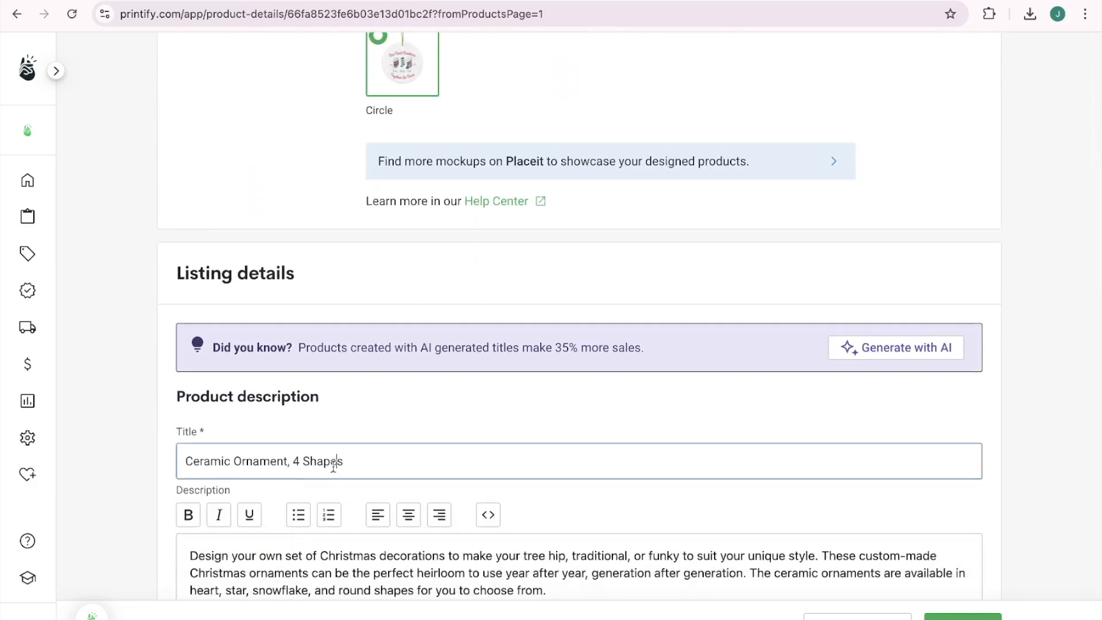
{"action": "triple_click", "coordinate": [333, 466]}
{"action": "type", "text": "A"}
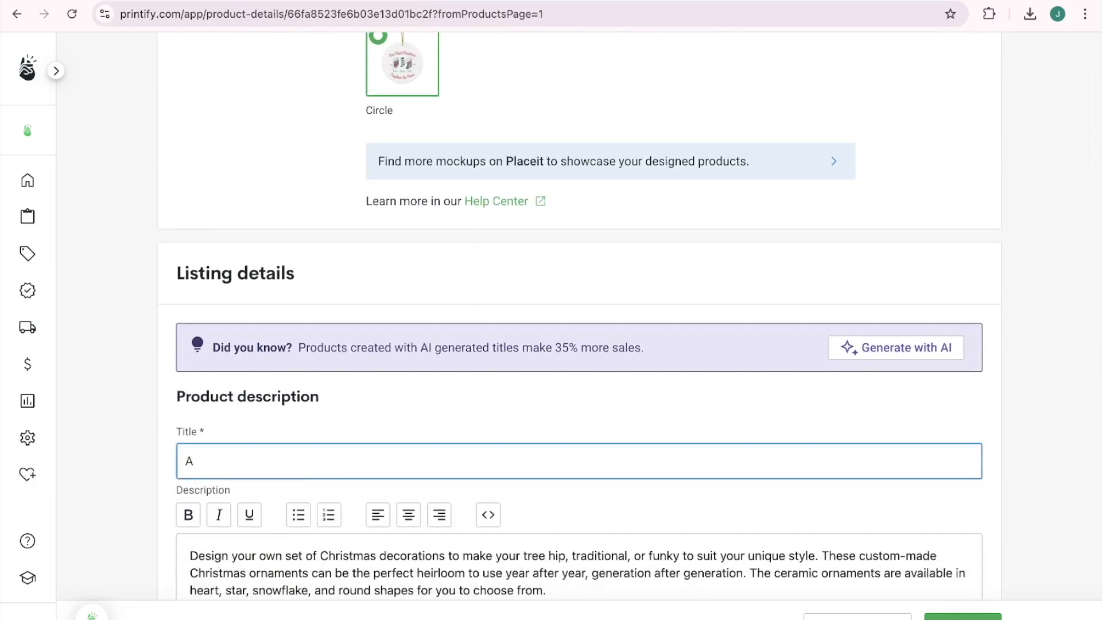
{"action": "type", "text": "ndy 202"}
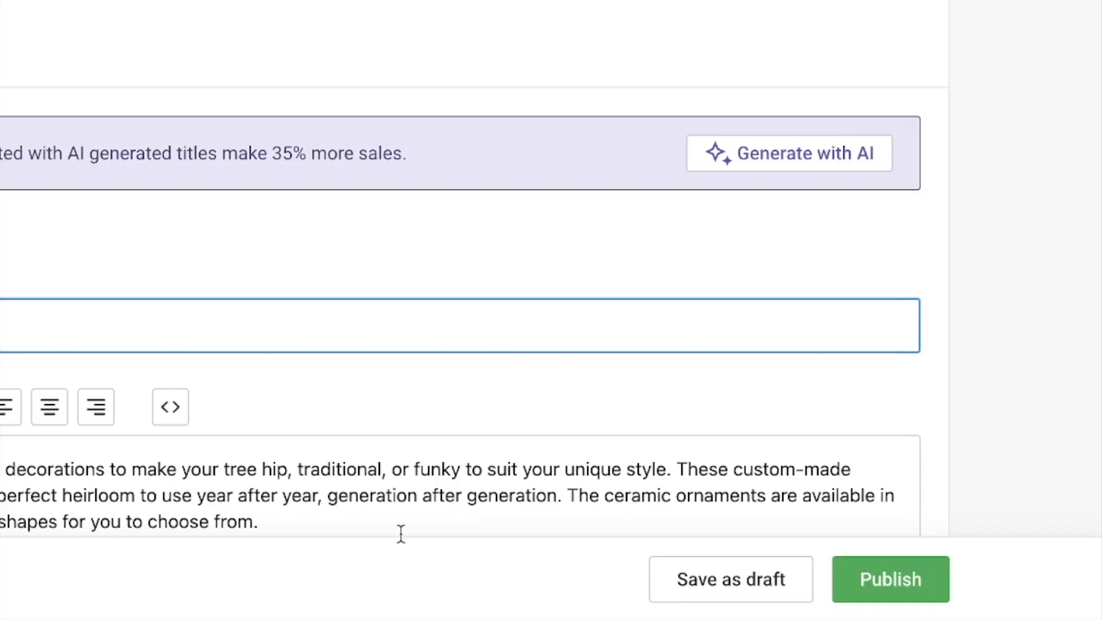
{"action": "left_click", "coordinate": [695, 581]}
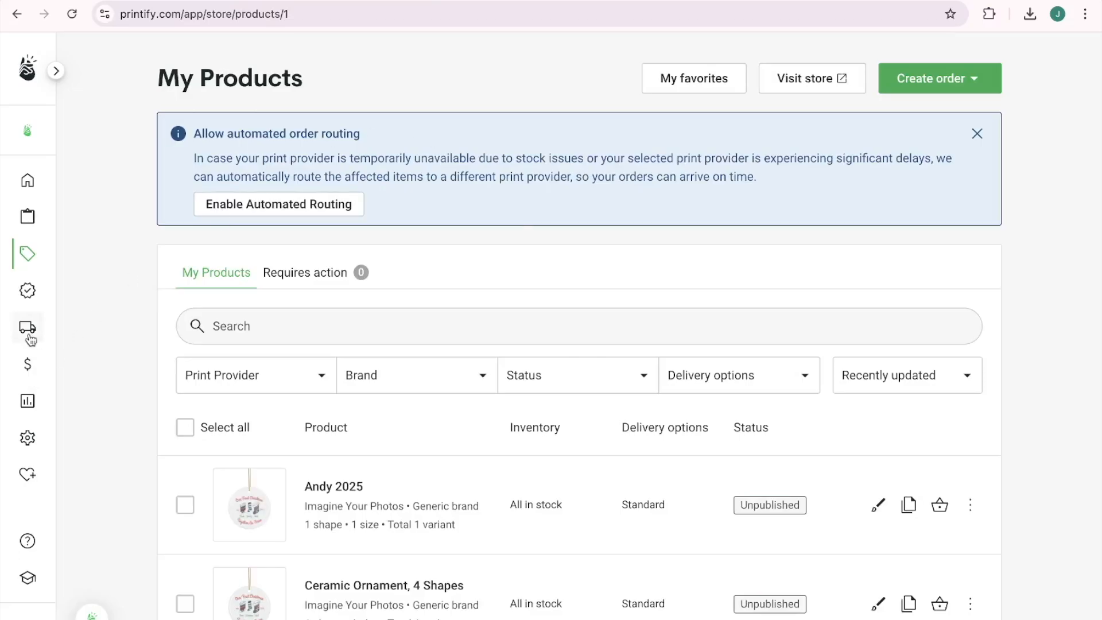
Return to the store's orders and open the Other orders list for orders from outside Printify
{"action": "left_click", "coordinate": [29, 336]}
{"action": "scroll", "coordinate": [466, 347], "scroll_direction": "down", "scroll_amount": 2}
{"action": "left_click", "coordinate": [361, 327]}
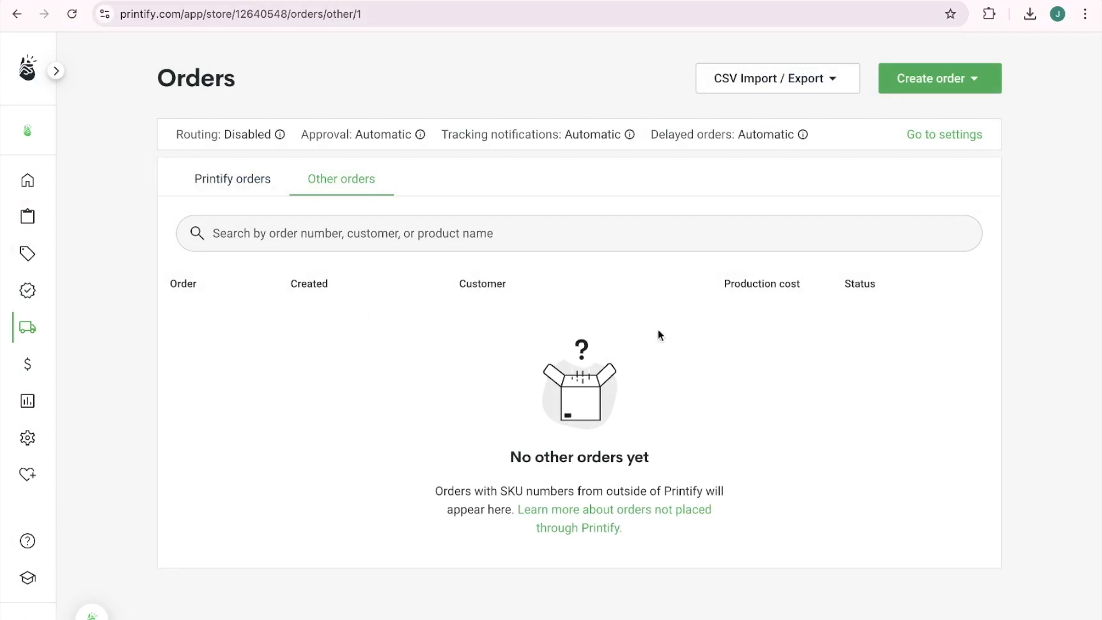